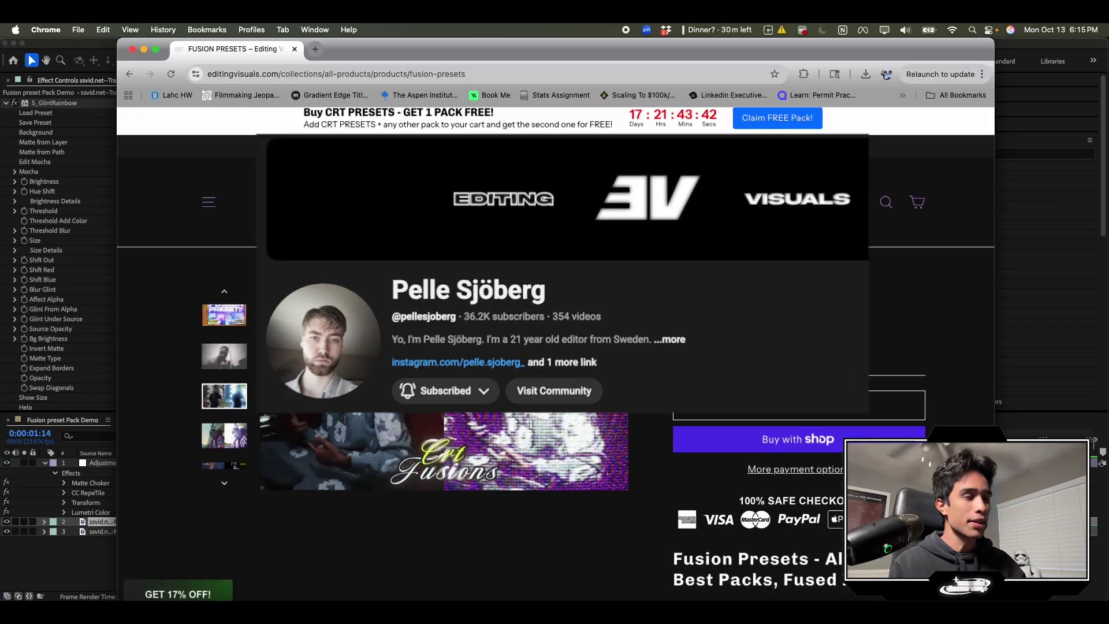
Step: View another sample clip on the Fusion Presets product page and switch back to After Effects
scroll(290, 362, "down", 3)
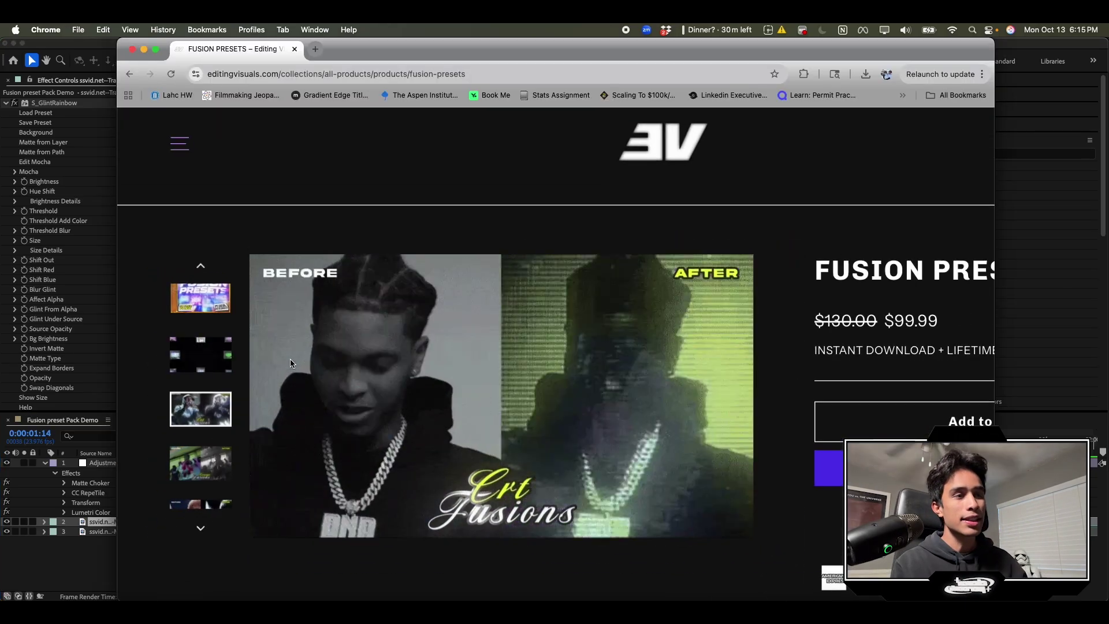
left_click(202, 359)
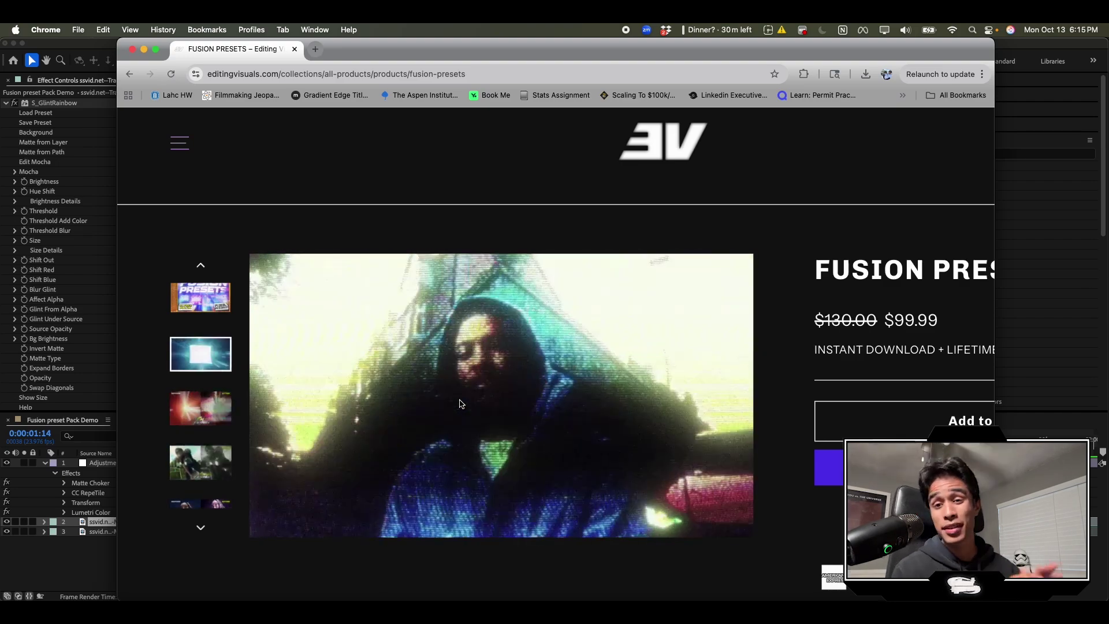
left_click(85, 522)
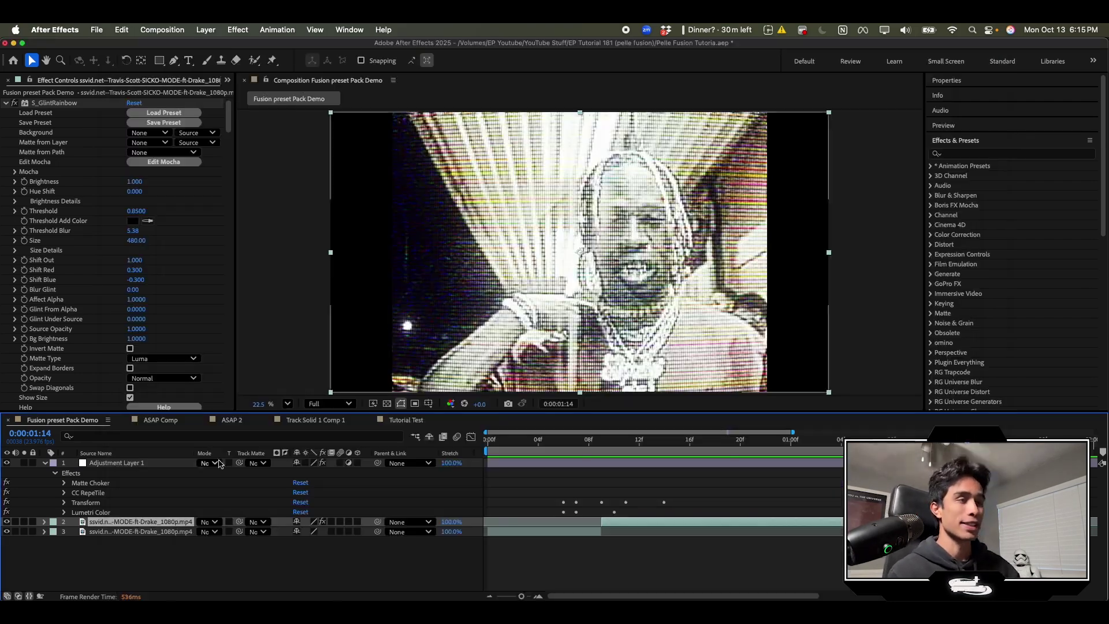
Step: Open the Tutorial Test composition and search the effects for "fusio", expanding the FUSION PRESETS and CRT FUSIONS folders
left_click(404, 420)
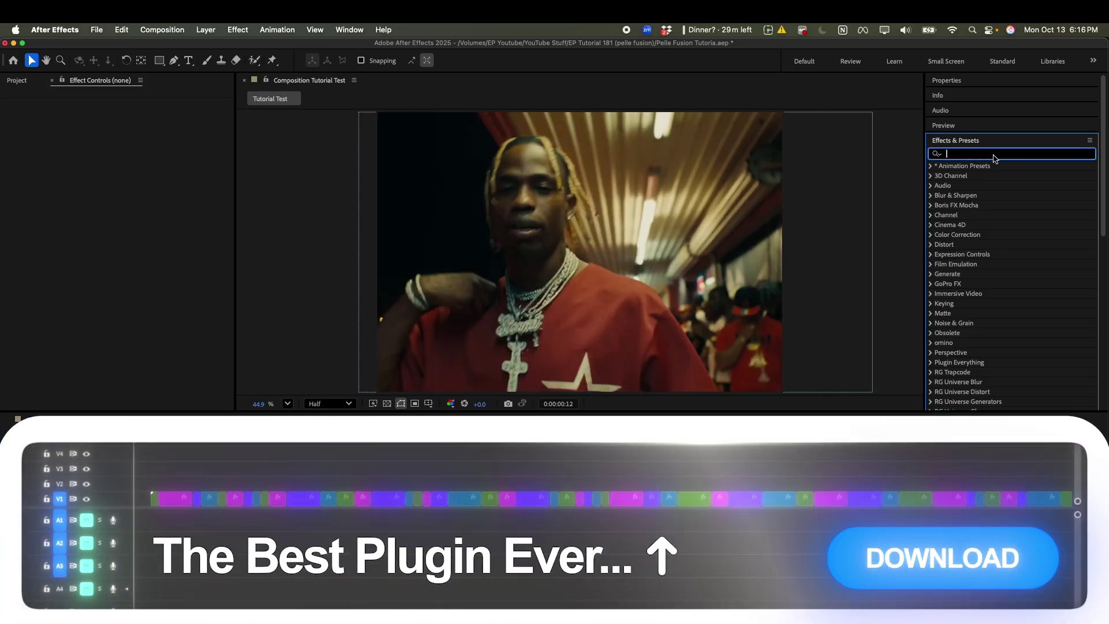
type("fusio")
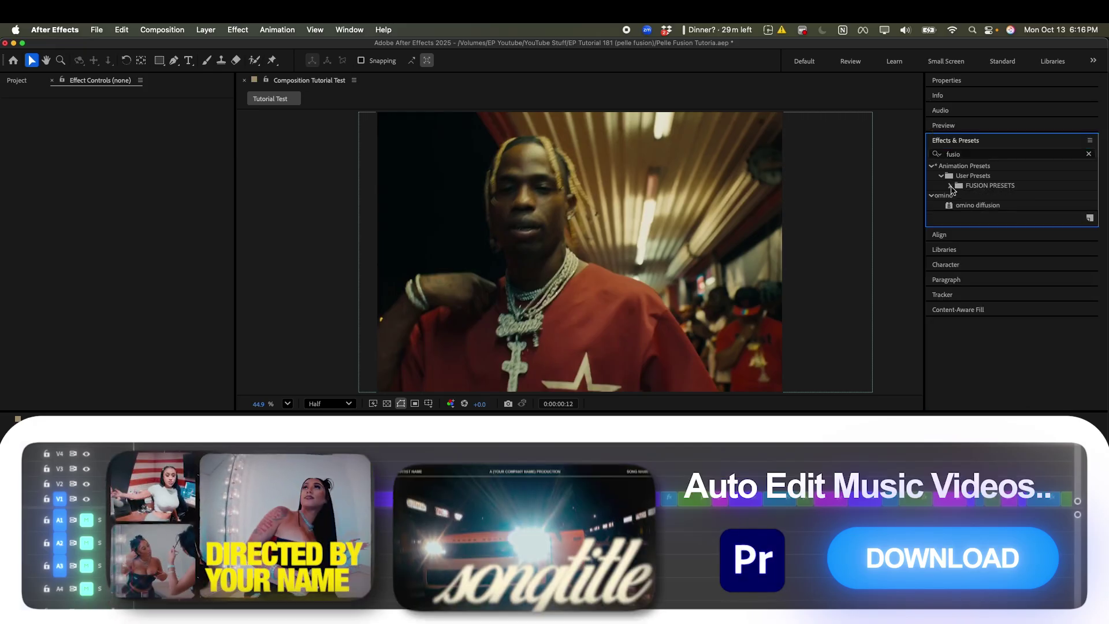
left_click(951, 186)
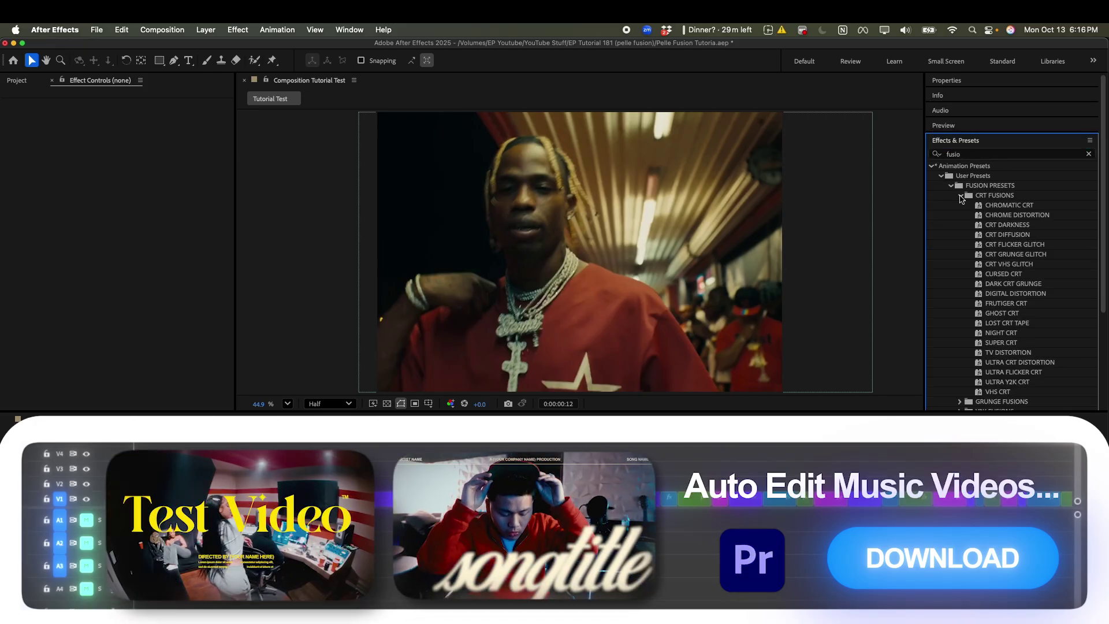
left_click(960, 195)
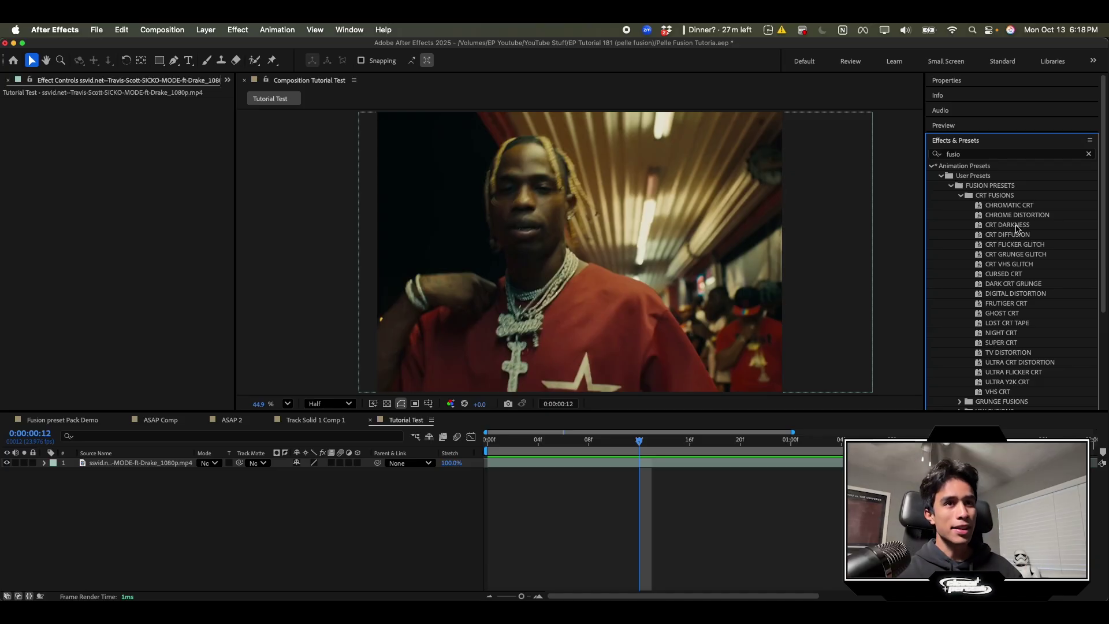
Step: Apply the CRT DARKNESS preset to the video clip and play the result from the start
left_click_drag(1016, 228, 990, 257)
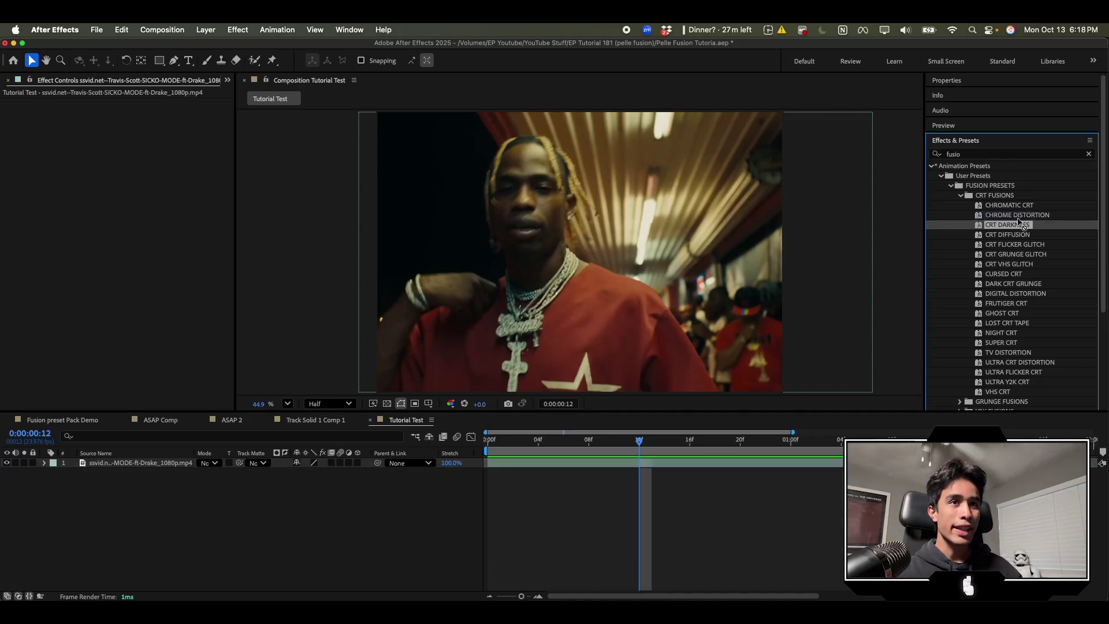
left_click_drag(679, 474, 482, 447)
key("space")
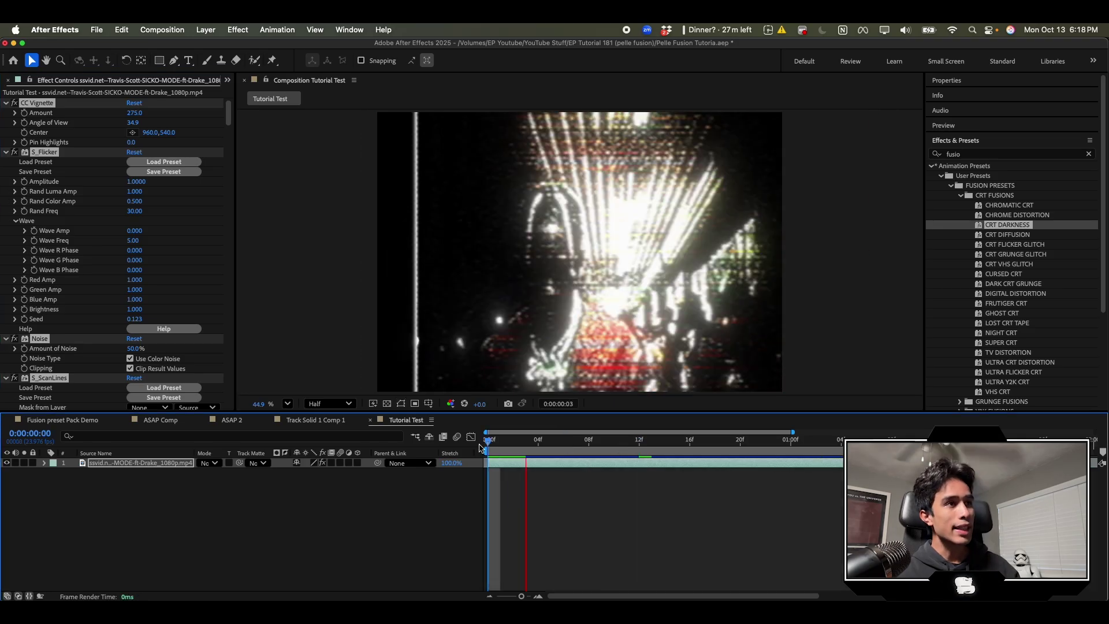
key("space")
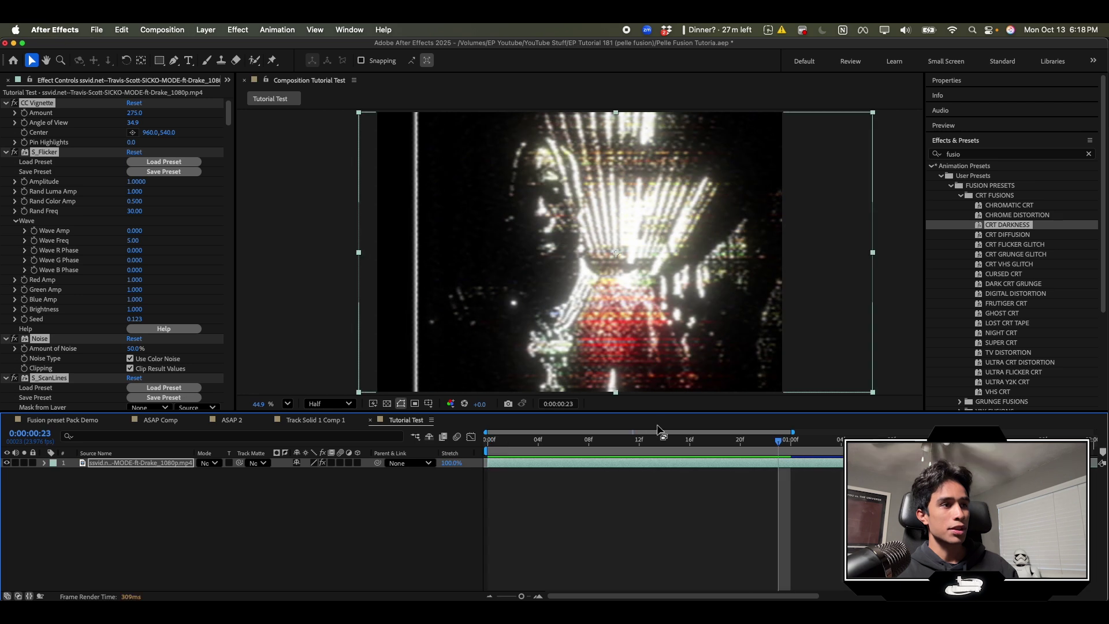
key("space")
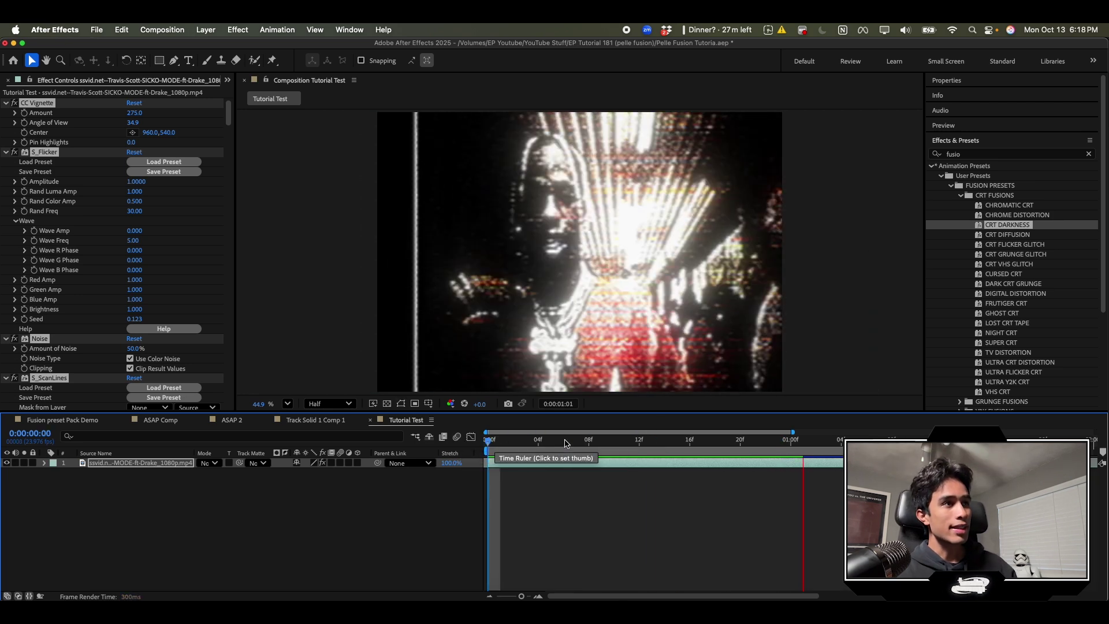
key("space")
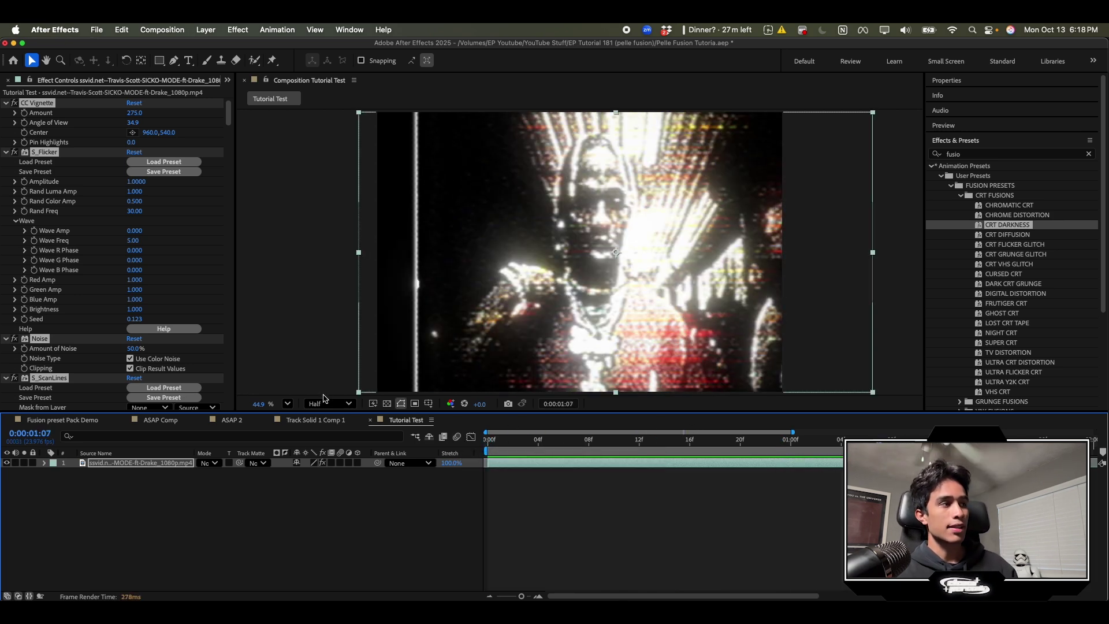
Step: Set the preview resolution to Full and examine the preset's scan-line detail on the subject up close
left_click(327, 403)
left_click(331, 441)
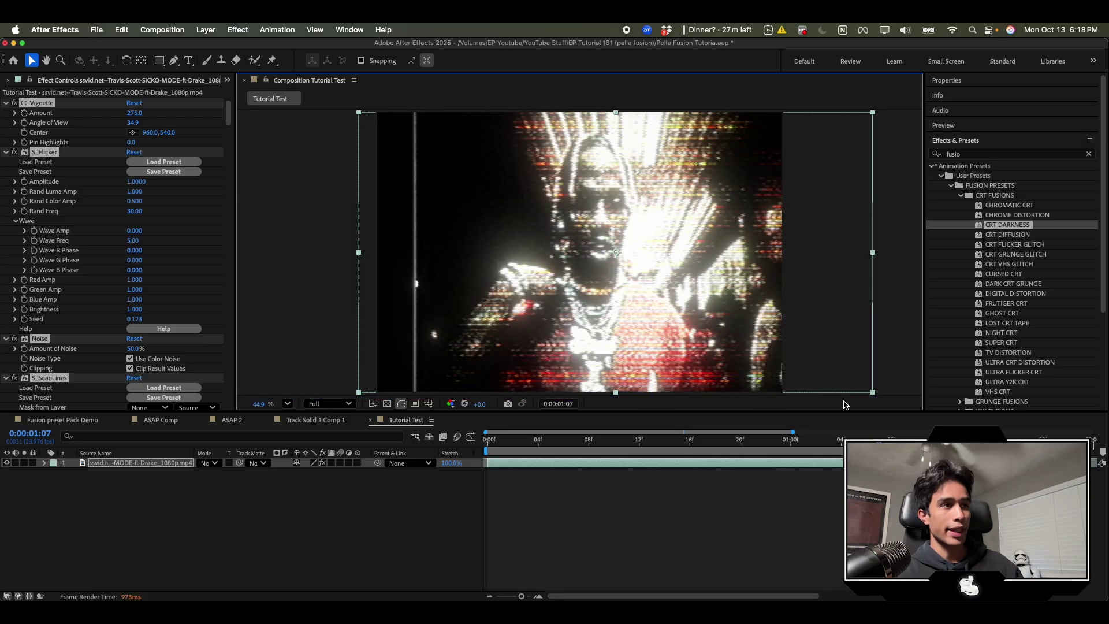
scroll(568, 266, "up", 5)
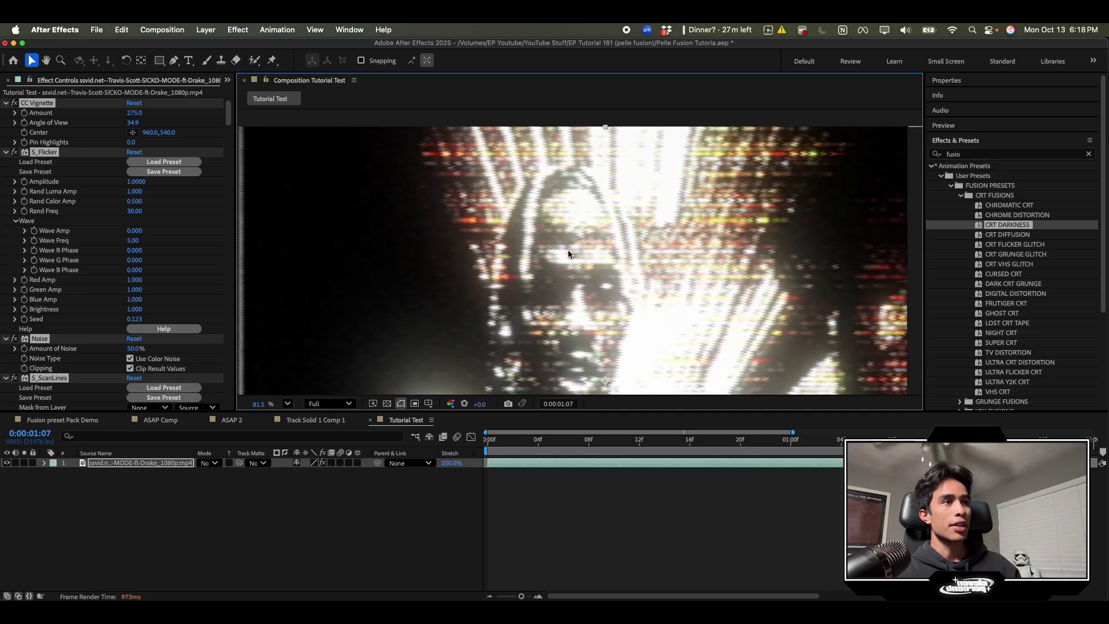
scroll(568, 255, "up", 2)
scroll(508, 301, "down", 4)
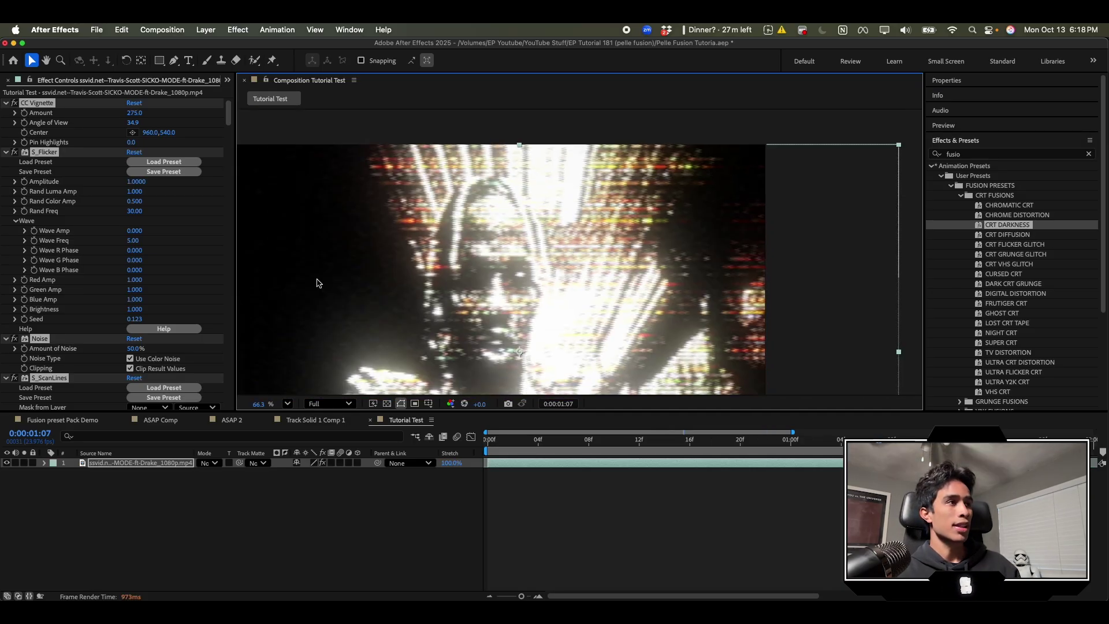
Step: Return the preview to Half resolution with the whole frame fitted, and replay the clip from the start
left_click(96, 30)
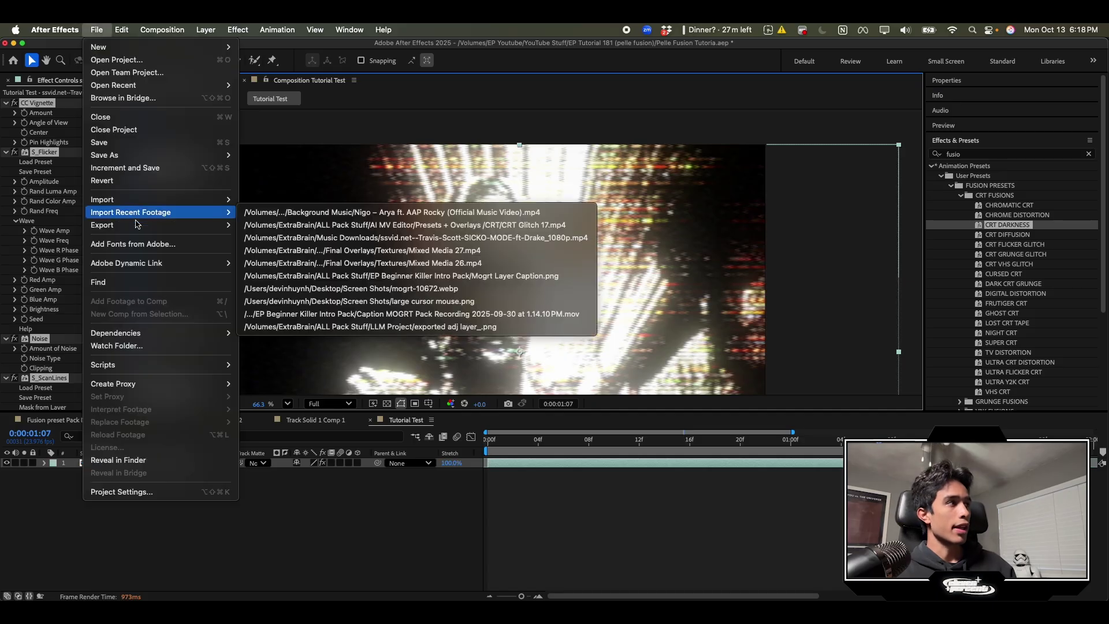
left_click(319, 409)
left_click(288, 403)
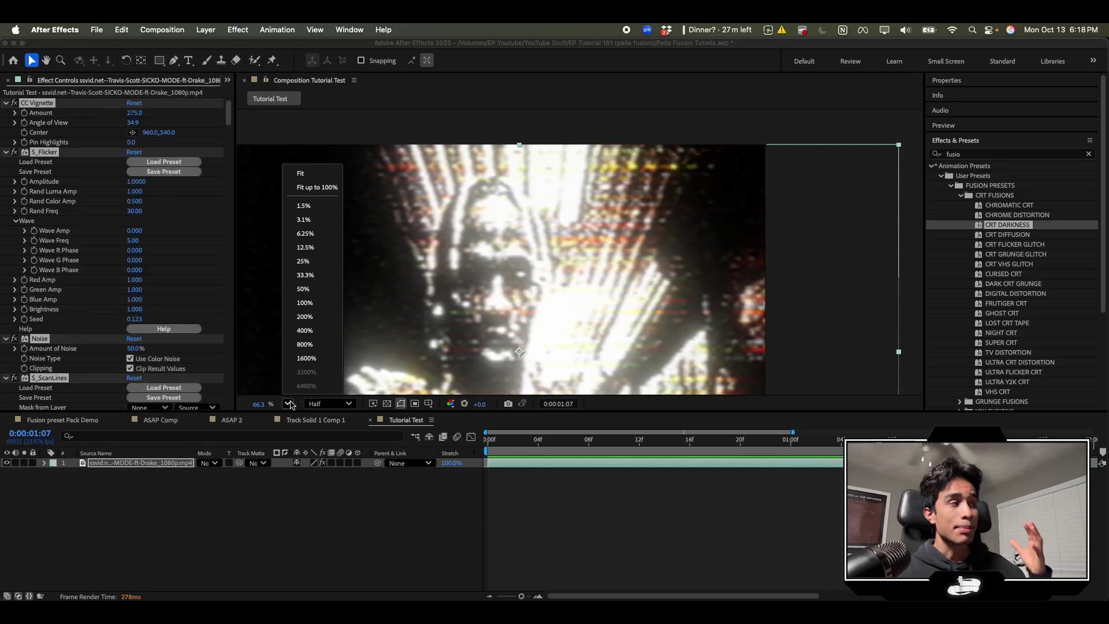
left_click(301, 170)
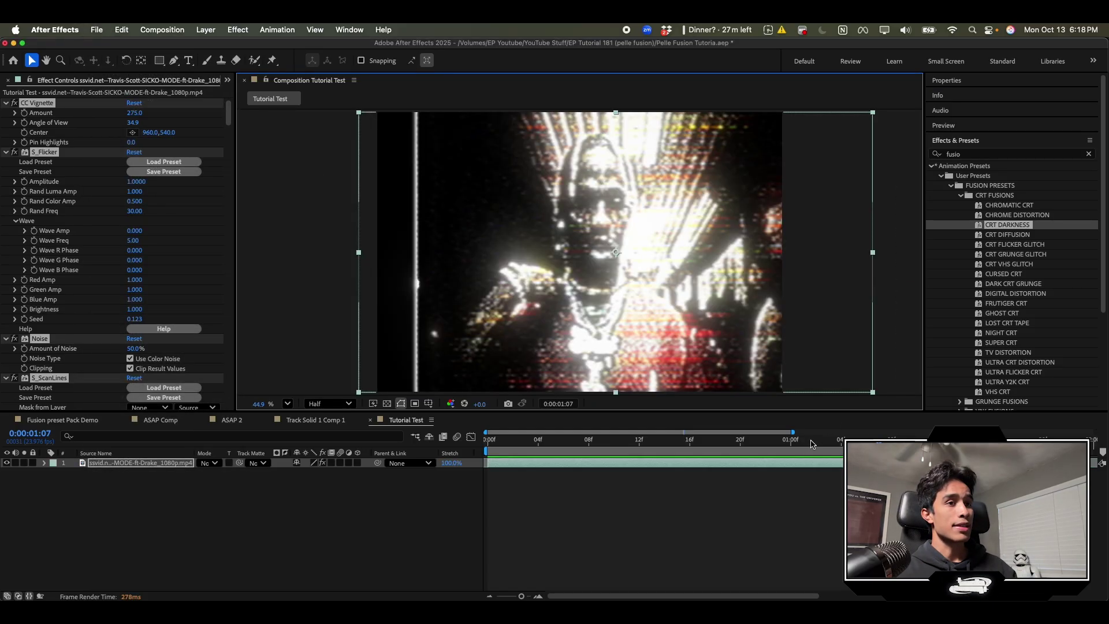
key("space")
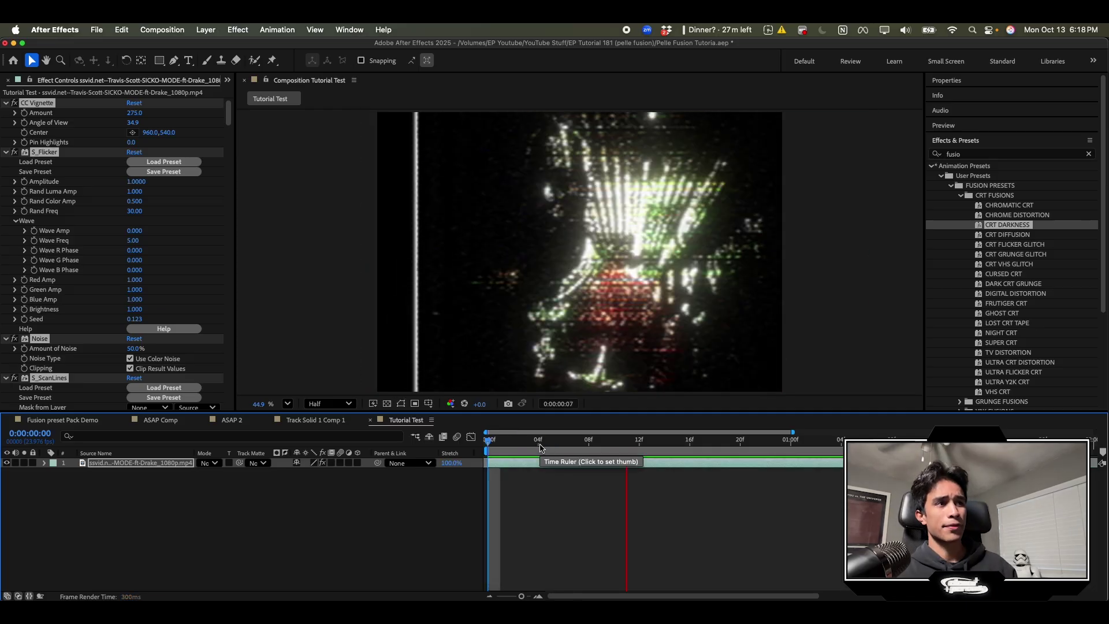
key("space")
Step: Try a Lines Frequency of 222 in the clip's S_ScanLines effect, and undo the change
scroll(72, 330, "down", 5)
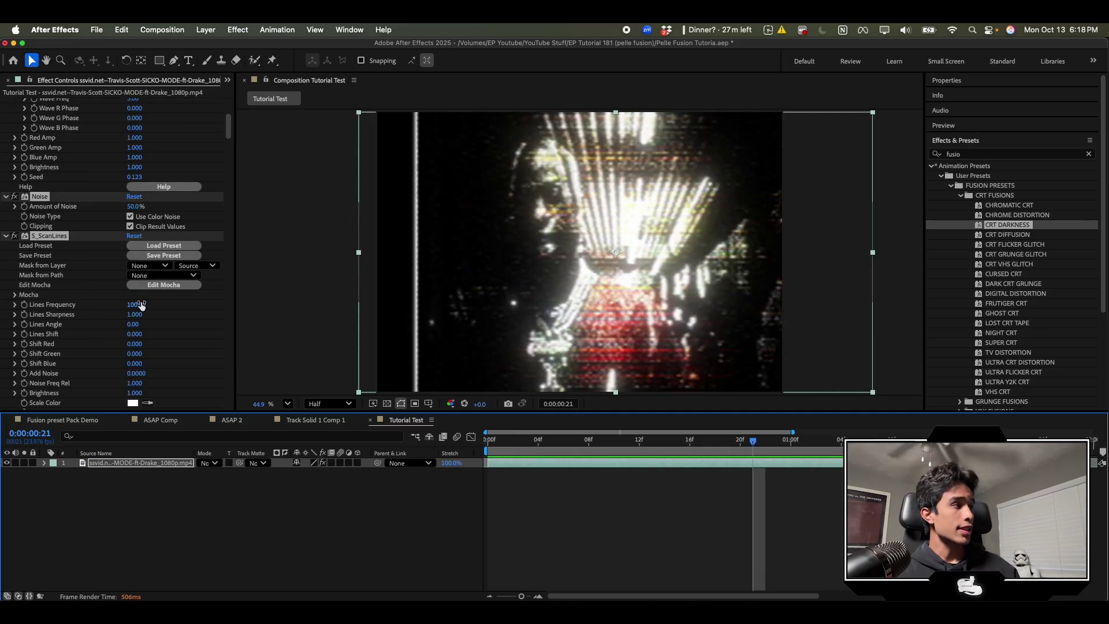
left_click(103, 290)
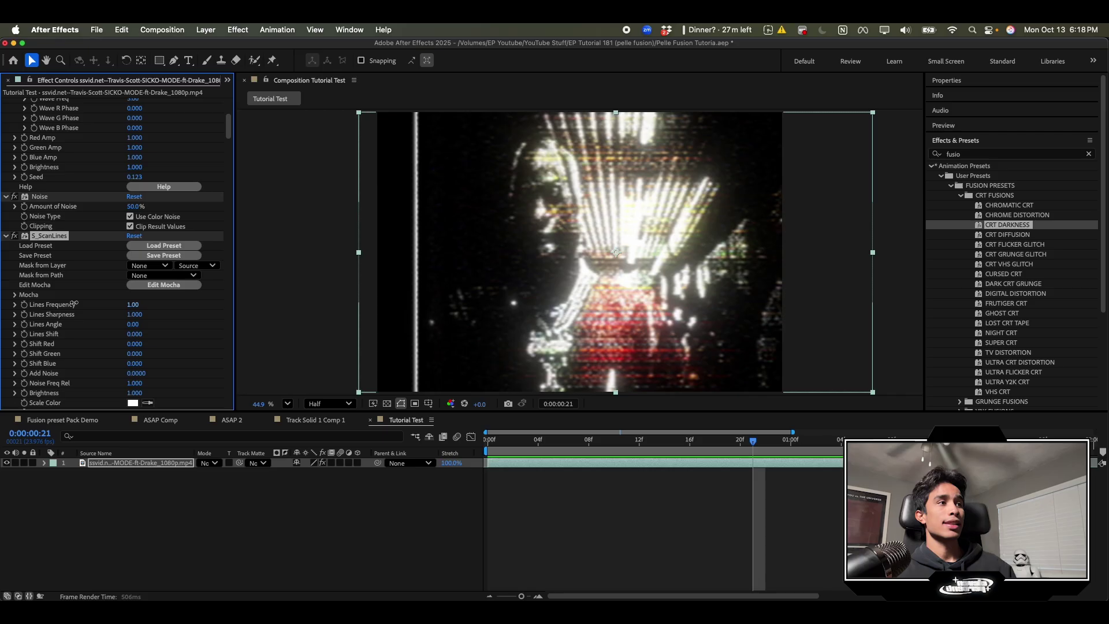
left_click_drag(164, 301, 209, 313)
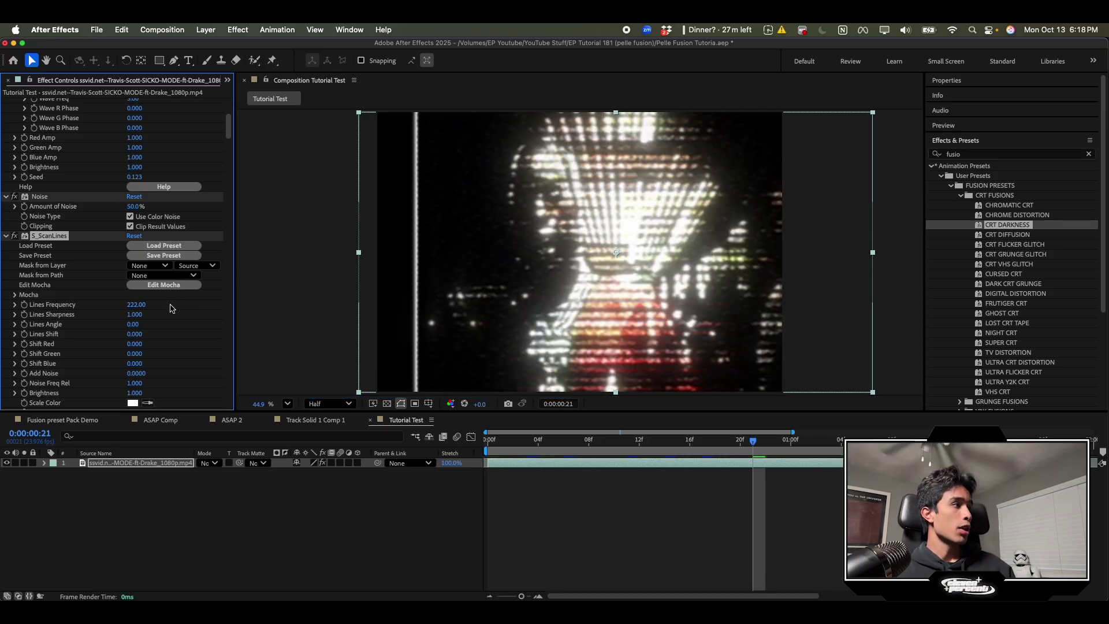
key("super+z")
Step: Raise the shadow point of the RGB curve in the clip's Curves 2 effect and check an earlier frame
scroll(72, 312, "down", 5)
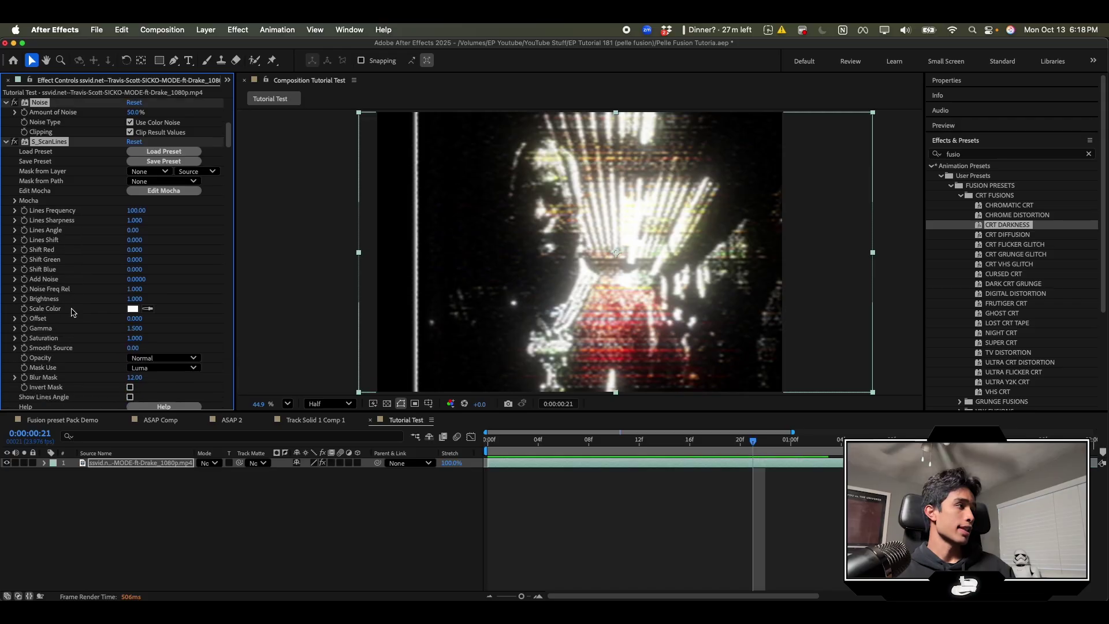
scroll(116, 286, "down", 5)
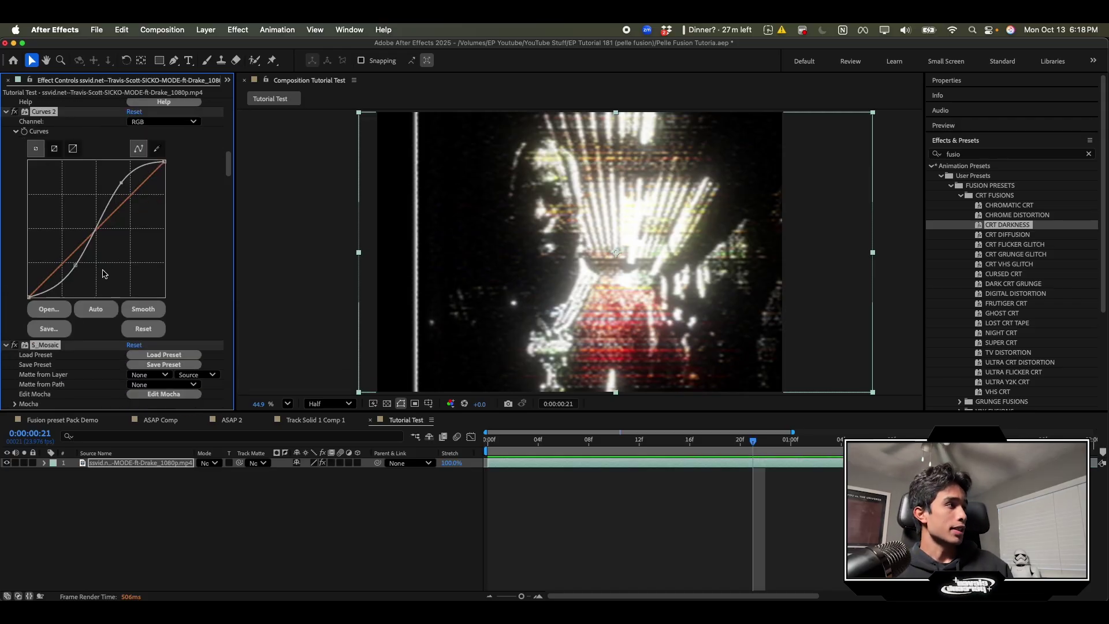
left_click(60, 259)
mouse_move(50, 246)
left_mouse_down()
mouse_move(42, 232)
mouse_move(55, 254)
left_mouse_up()
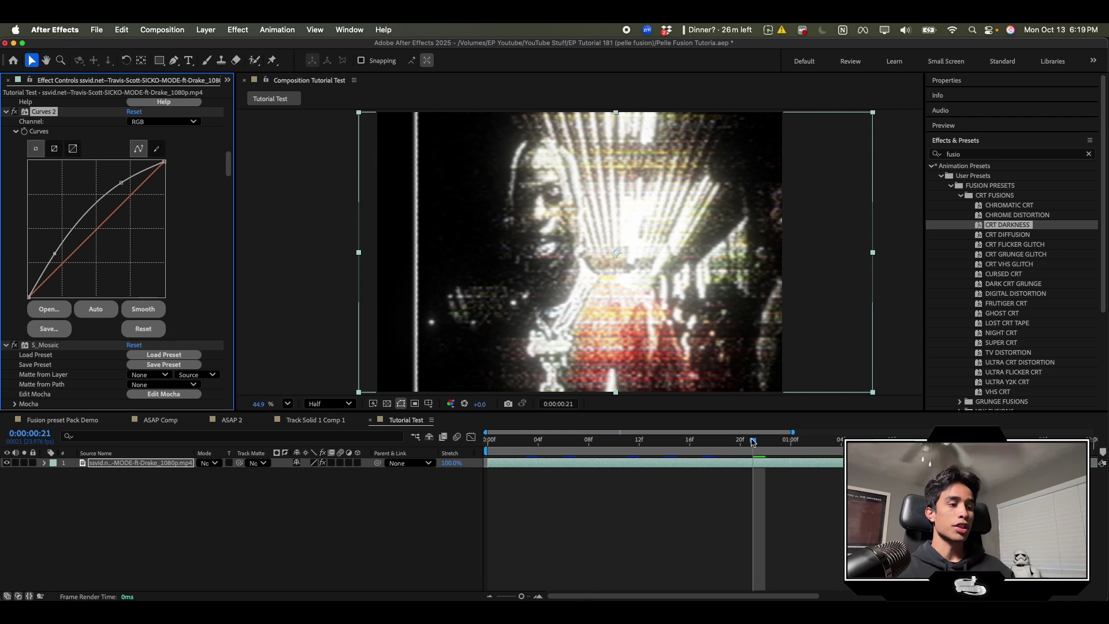
left_click_drag(754, 442, 693, 443)
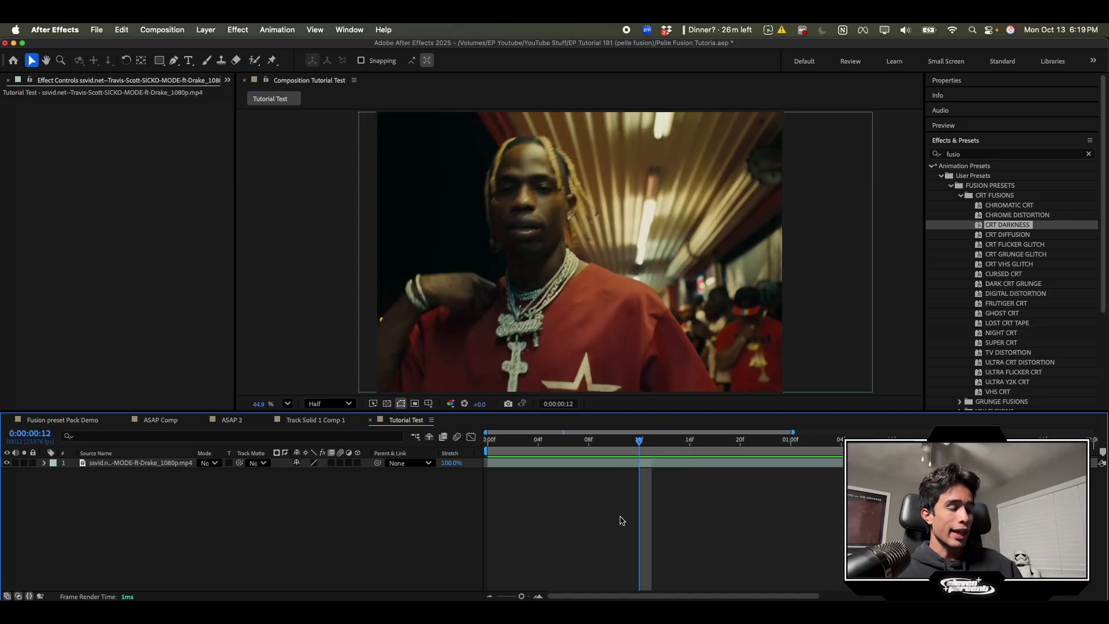
Step: Create a new adjustment layer above the video clip in the Tutorial Test composition
left_click(215, 29)
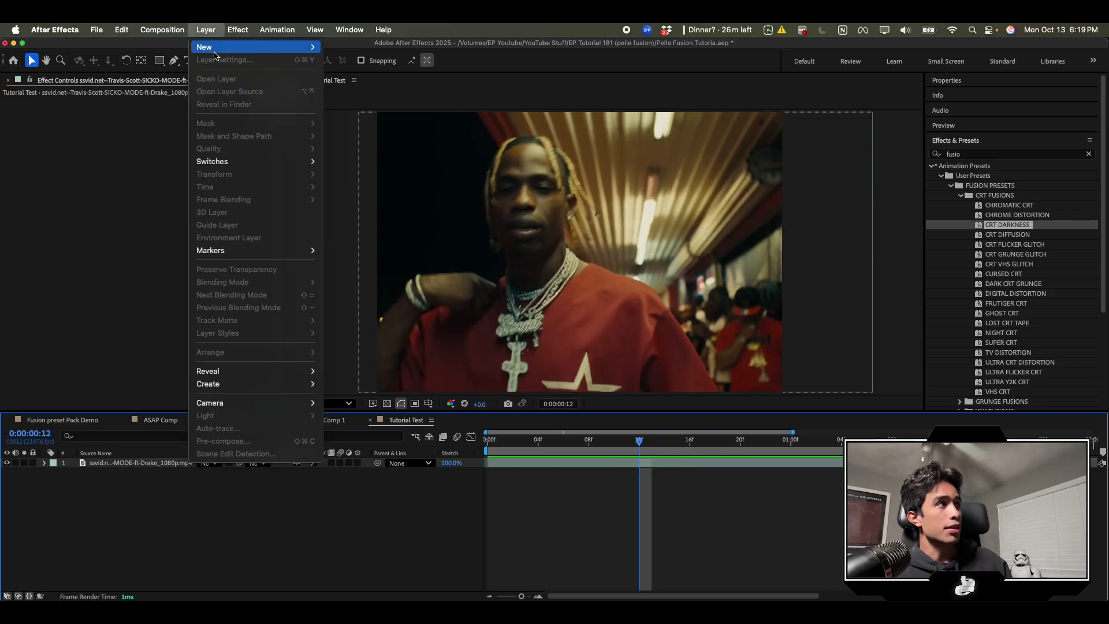
mouse_move(272, 46)
left_click(352, 121)
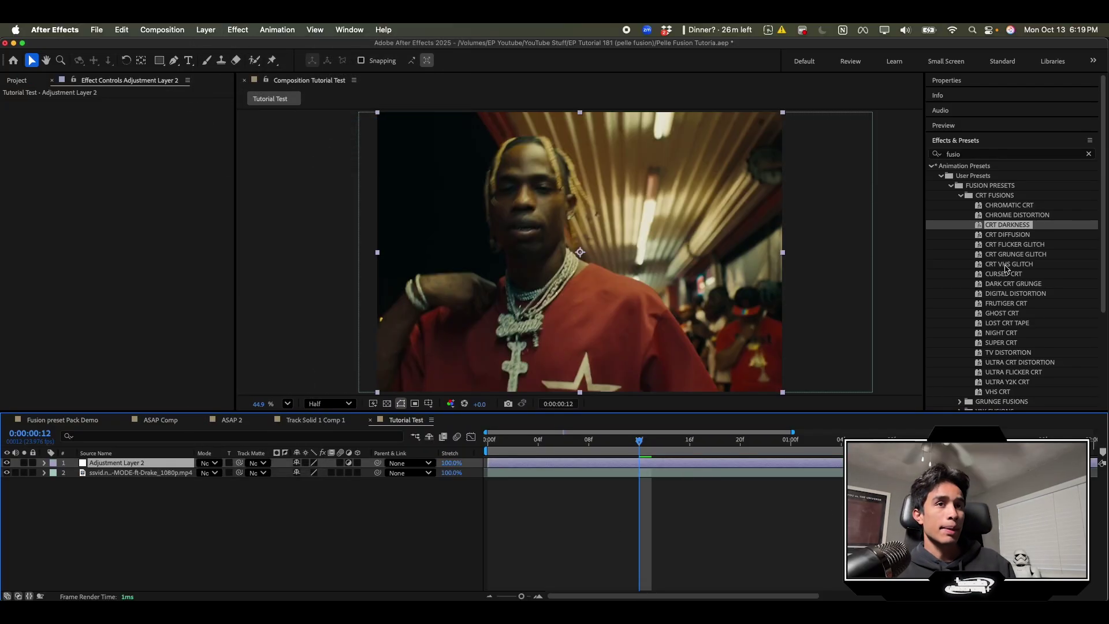
Step: Apply the NIGHT CRT preset to the adjustment layer and play the composition
scroll(963, 198, "down", 5)
left_click(1008, 210)
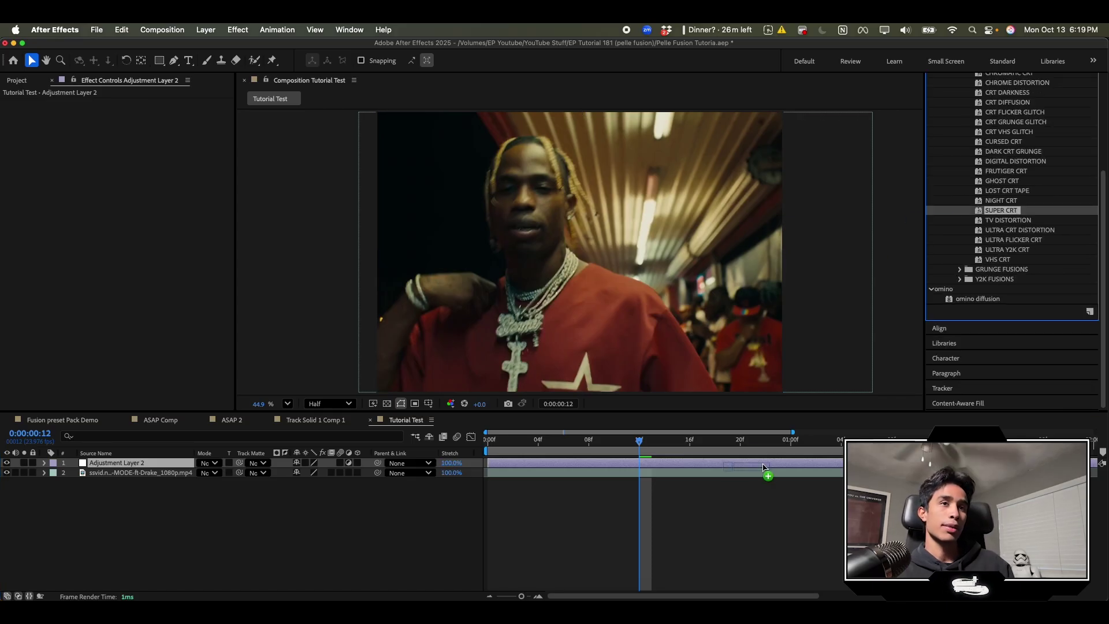
left_click_drag(763, 467, 823, 463)
key("space")
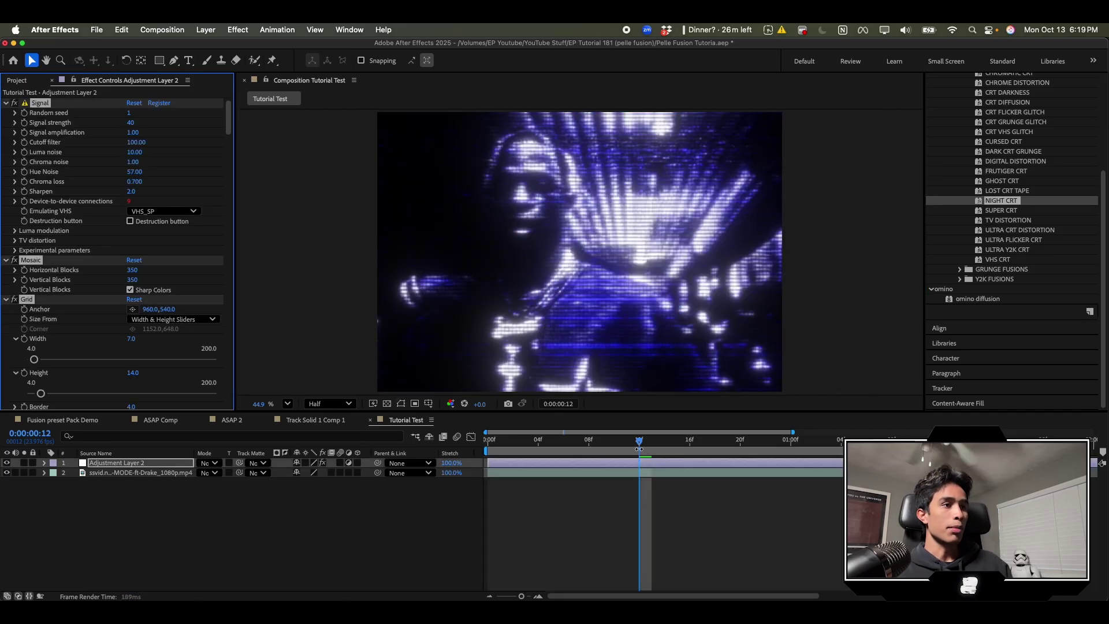
key("space")
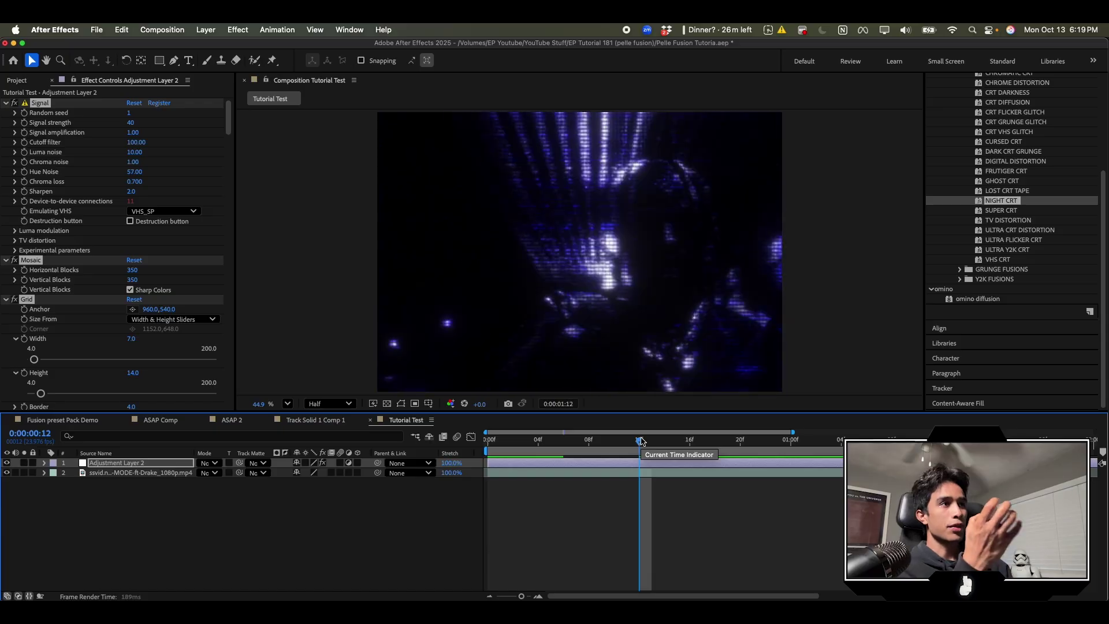
Step: Examine the CRT grid detail at frame 16 up close with the preview resolution set to Full
left_click(689, 442)
scroll(553, 274, "up", 5)
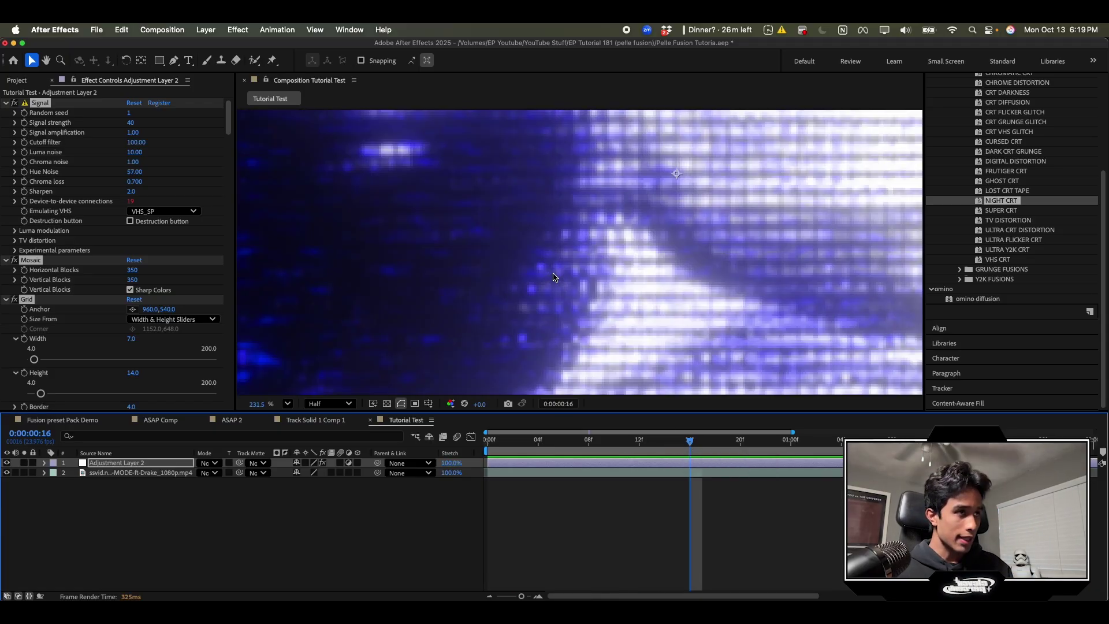
scroll(553, 273, "down", 5)
scroll(553, 277, "down", 1)
left_click(328, 403)
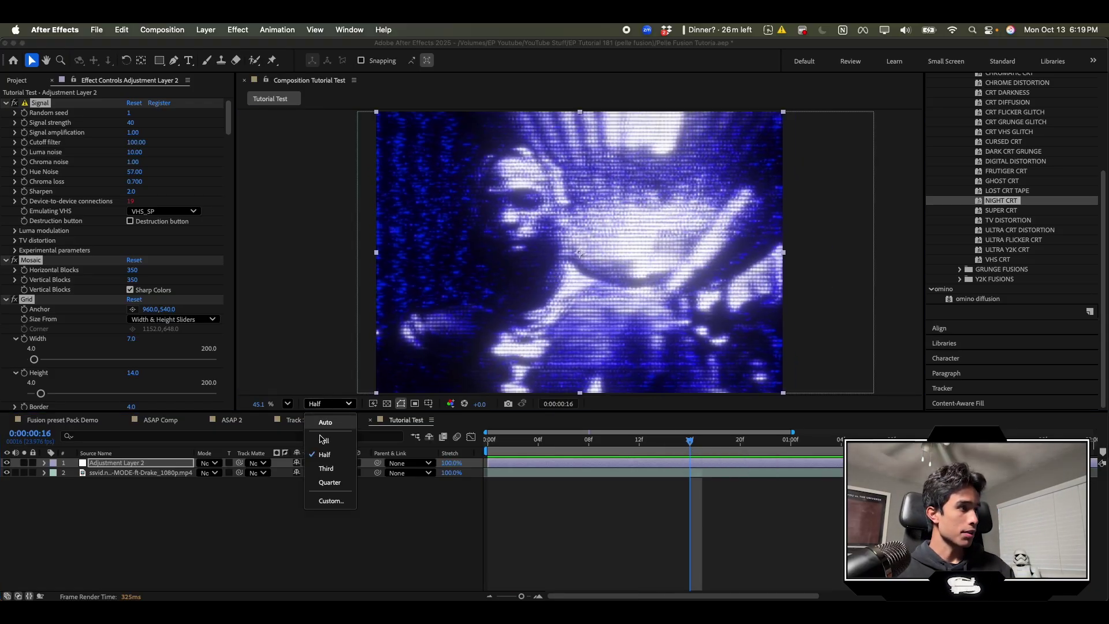
left_click(324, 440)
scroll(534, 315, "up", 8)
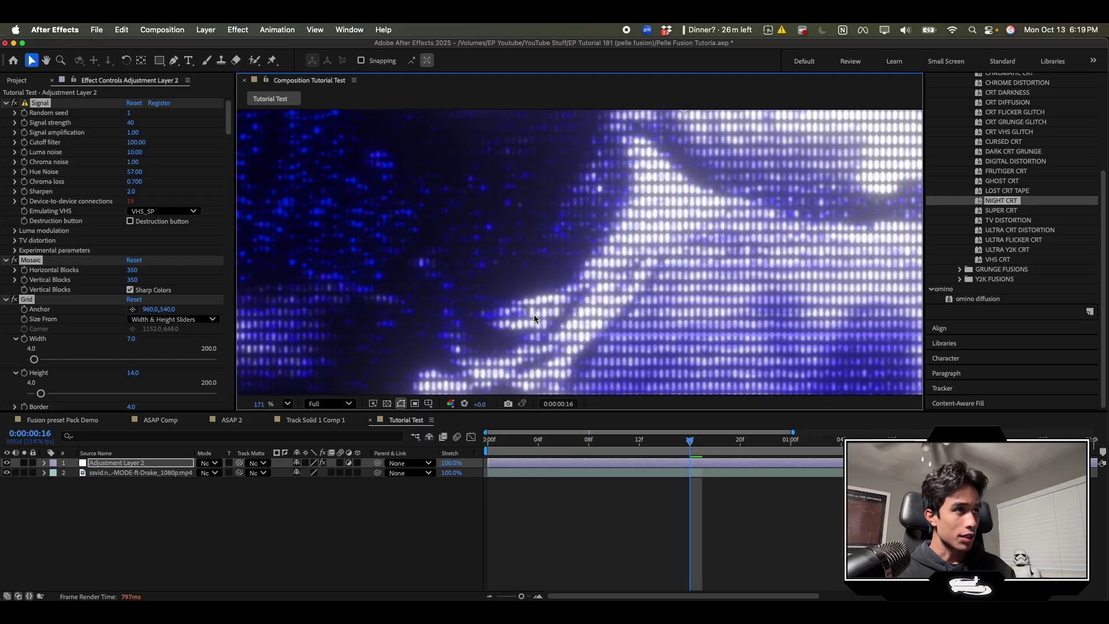
scroll(534, 317, "down", 6)
scroll(533, 316, "up", 1)
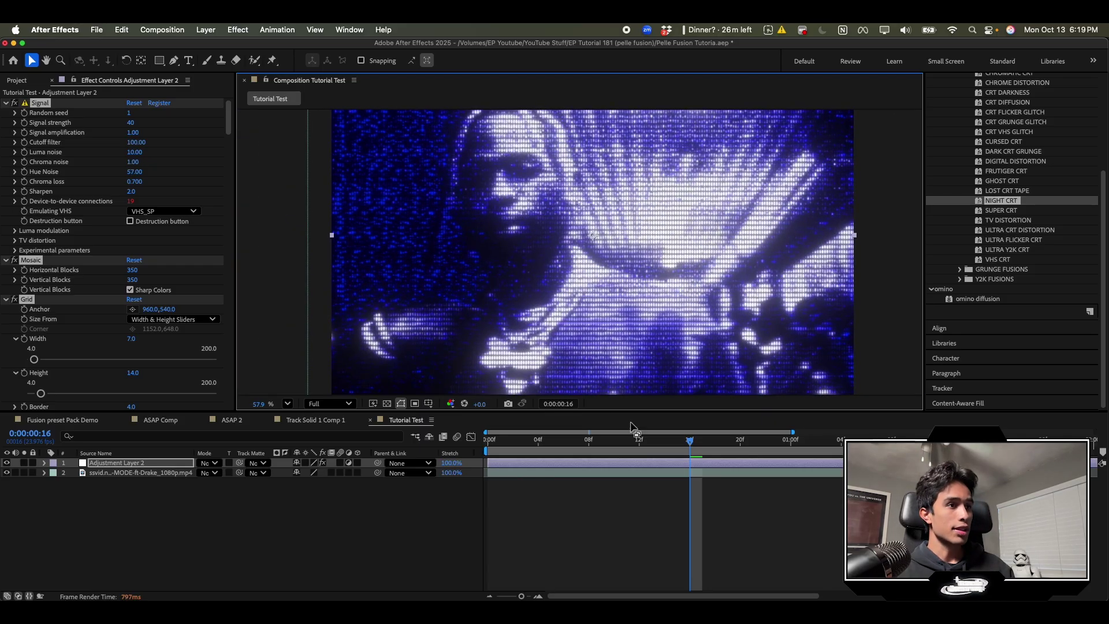
Step: Examine the NIGHT CRT grid up close and across the whole frame, and review the adjustment layer's effect settings
key("space")
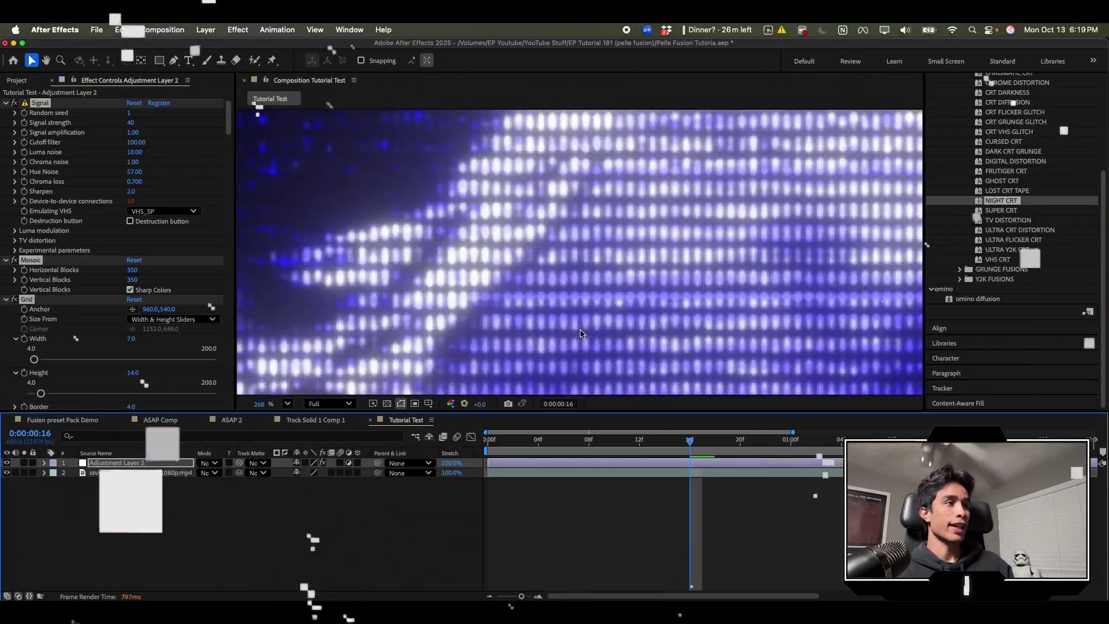
scroll(581, 334, "down", 3)
scroll(580, 334, "up", 3)
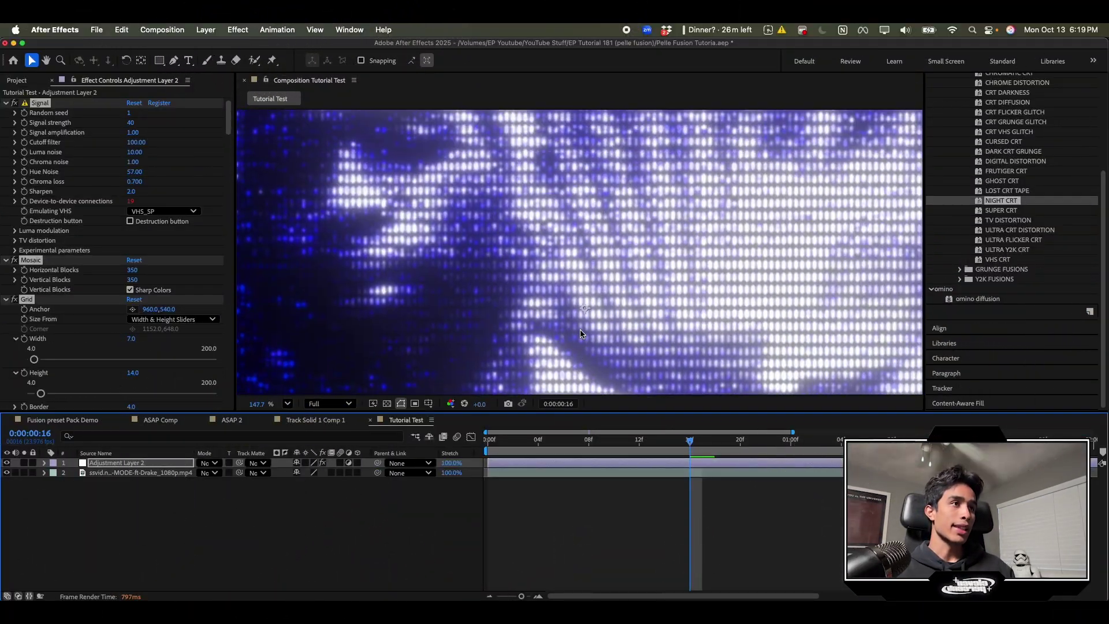
scroll(580, 333, "down", 2)
scroll(580, 333, "down", 2)
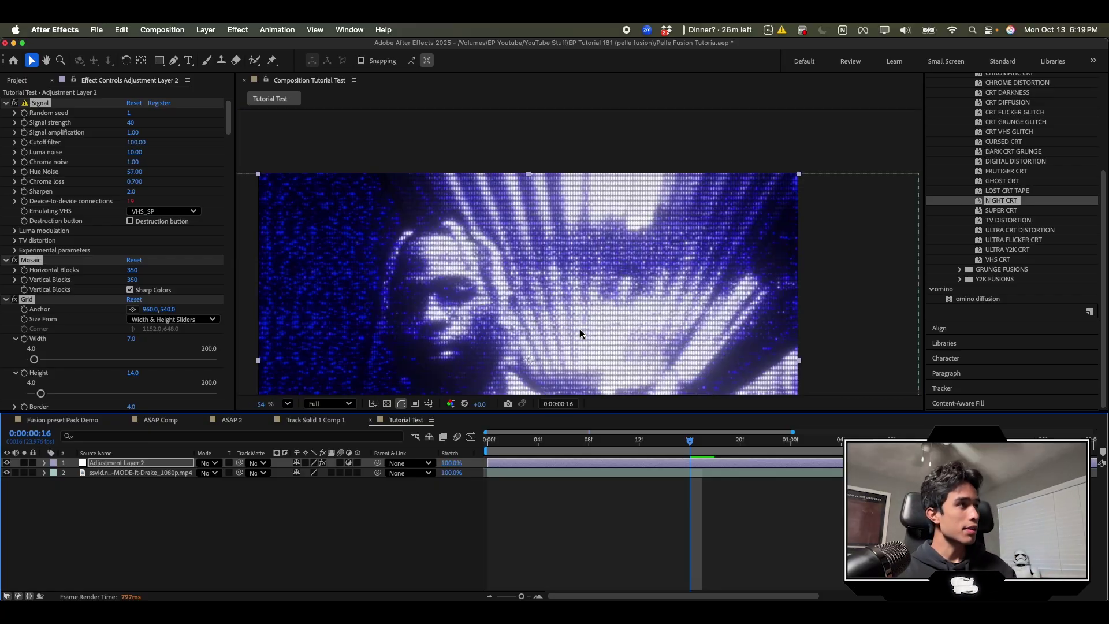
scroll(580, 334, "up", 3)
scroll(580, 333, "down", 3)
scroll(580, 334, "down", 2)
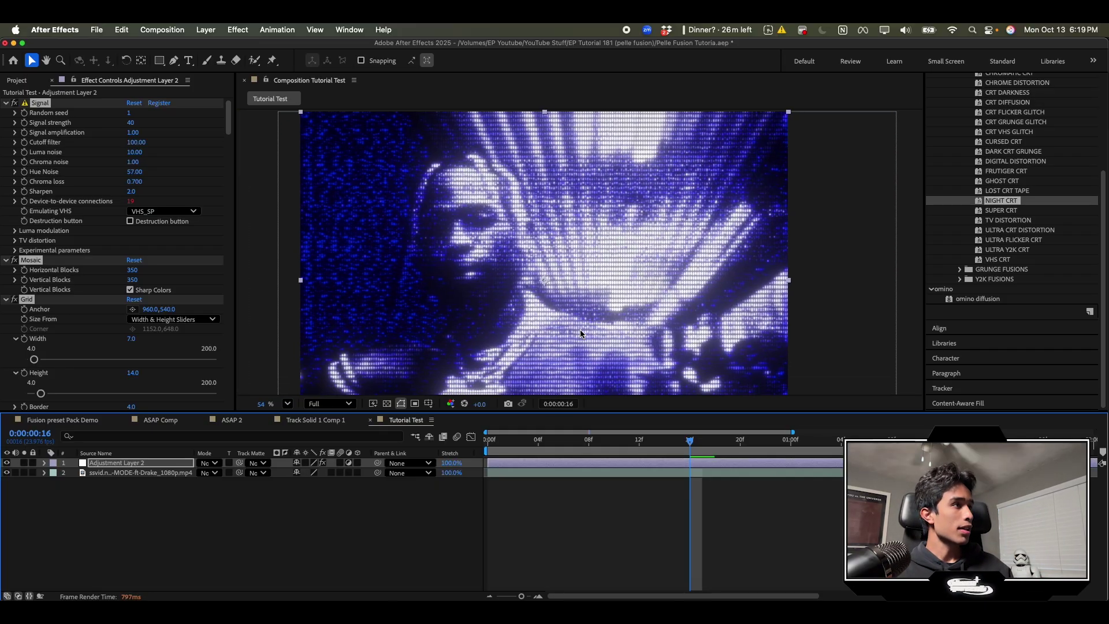
scroll(46, 338, "down", 15)
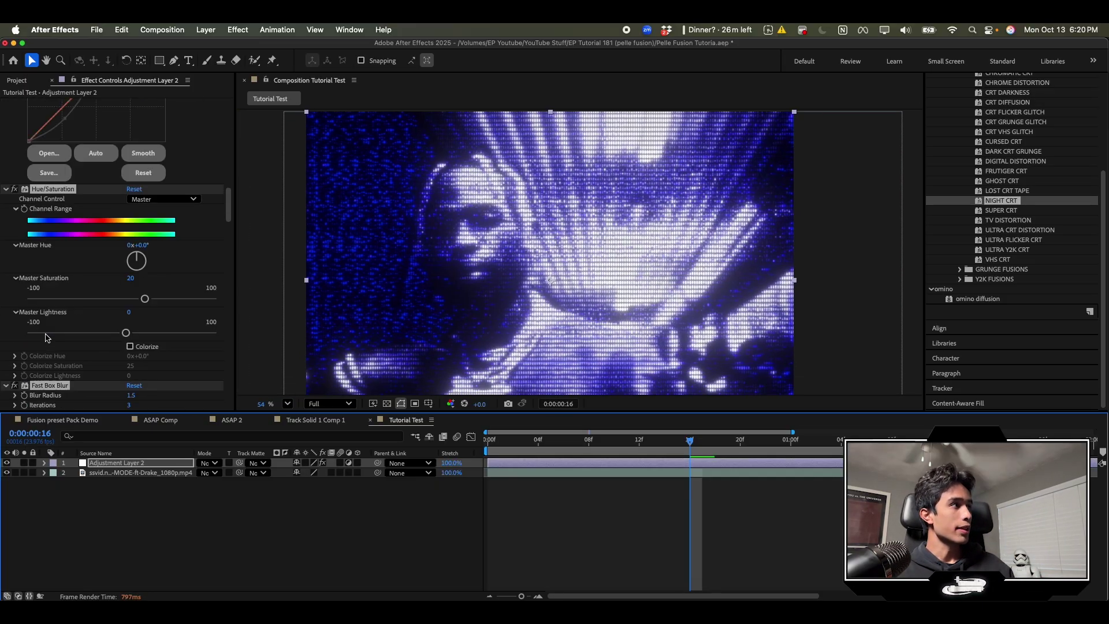
scroll(47, 338, "up", 8)
scroll(46, 338, "down", 3)
scroll(982, 173, "up", 5)
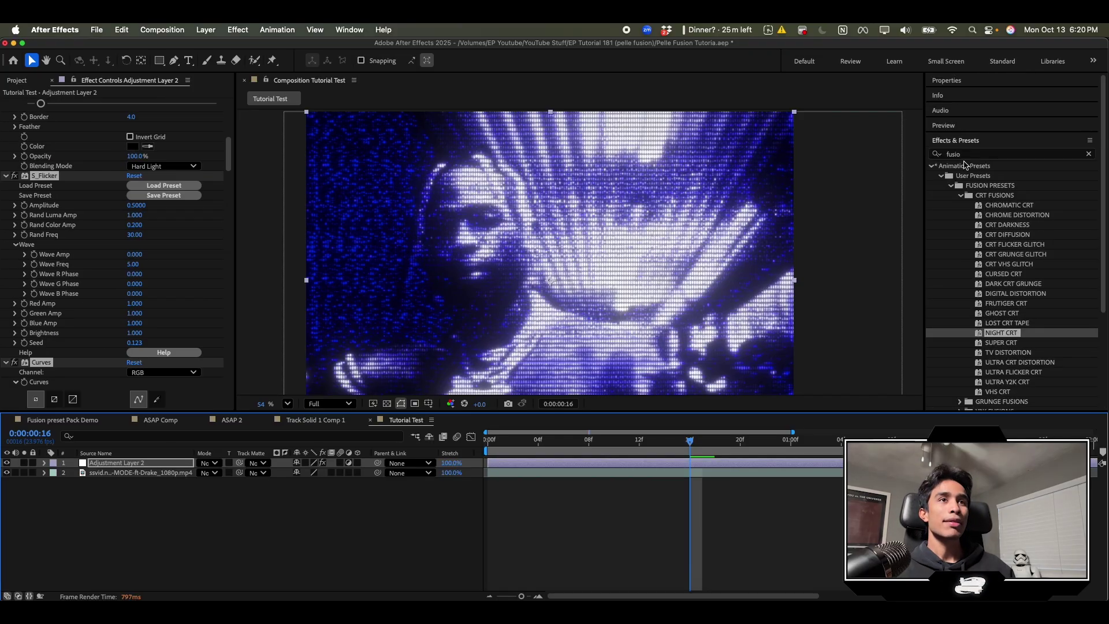
Step: Find the Optics Compensation effect, apply it to the adjustment layer and set its Field Of View to 73.7
left_click(989, 153)
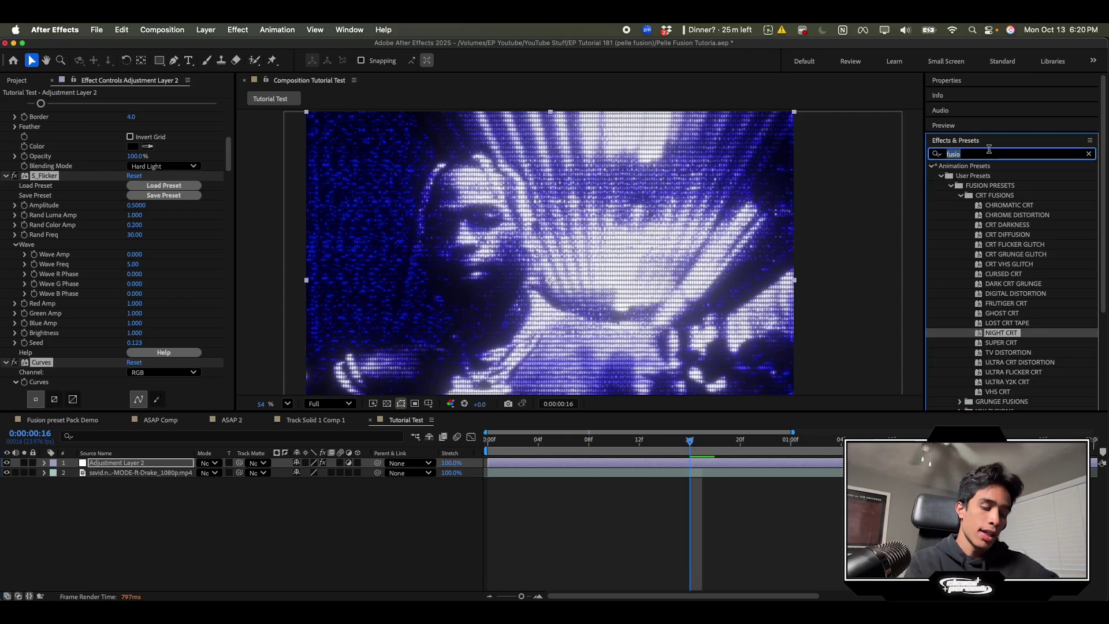
type("opt")
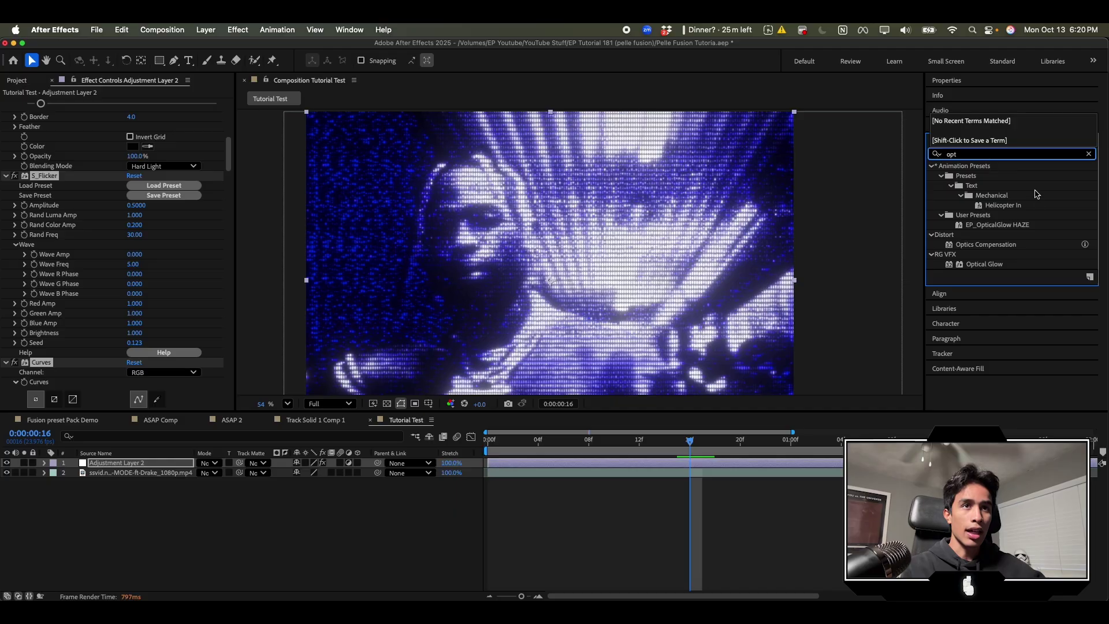
mouse_move(1008, 245)
left_mouse_down()
mouse_move(832, 411)
mouse_move(809, 464)
left_mouse_up()
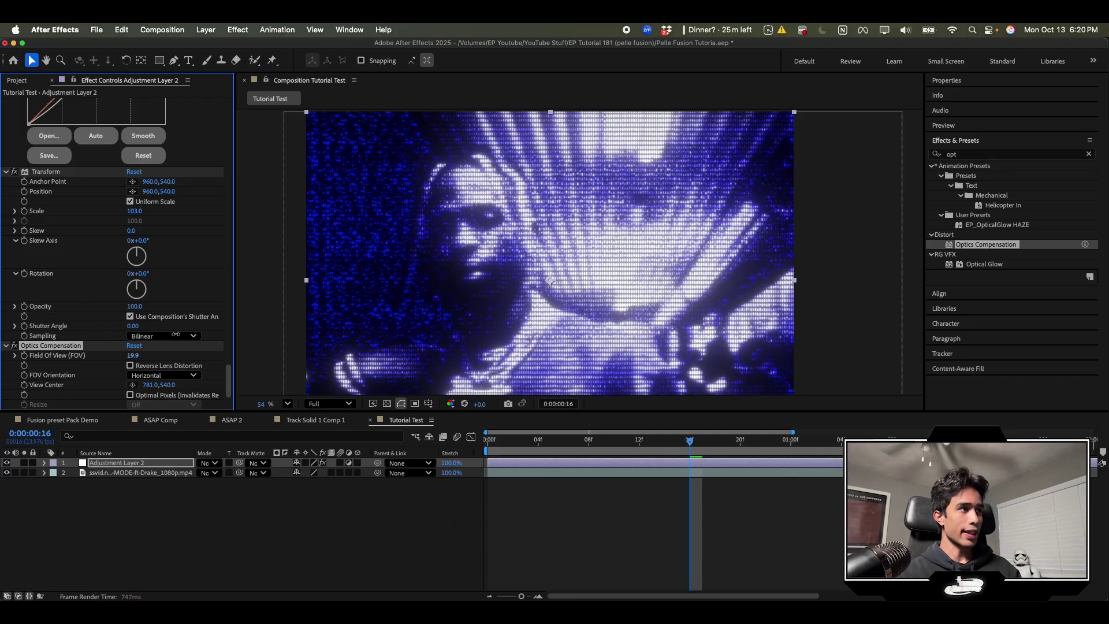
left_click_drag(133, 355, 448, 297)
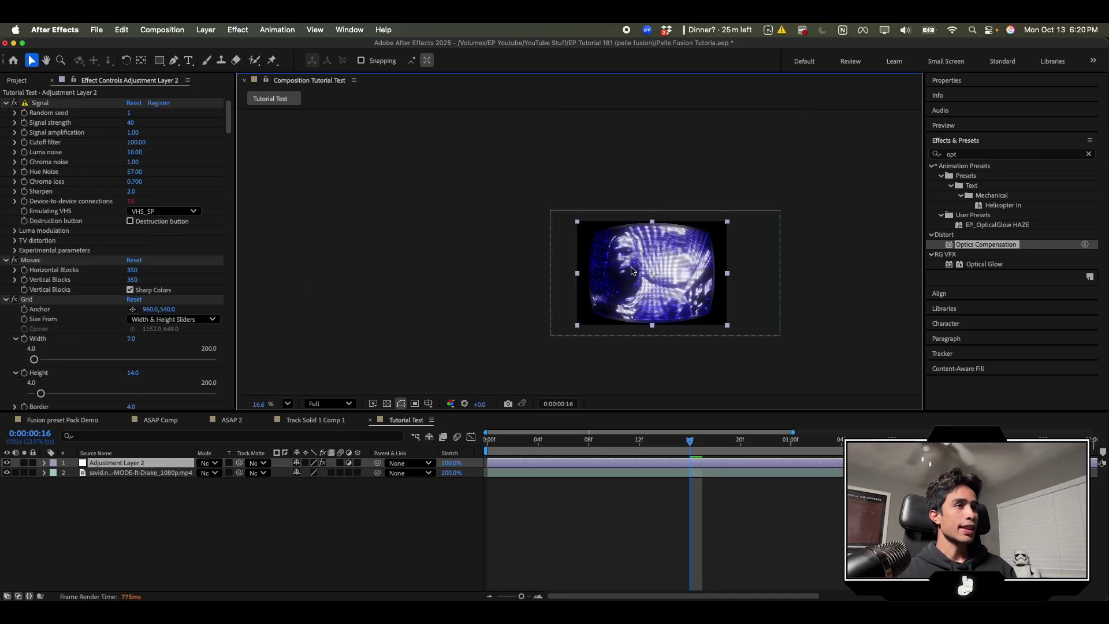
Step: Check the curved-screen distortion up close and play the composition from the first frame
scroll(631, 271, "up", 5)
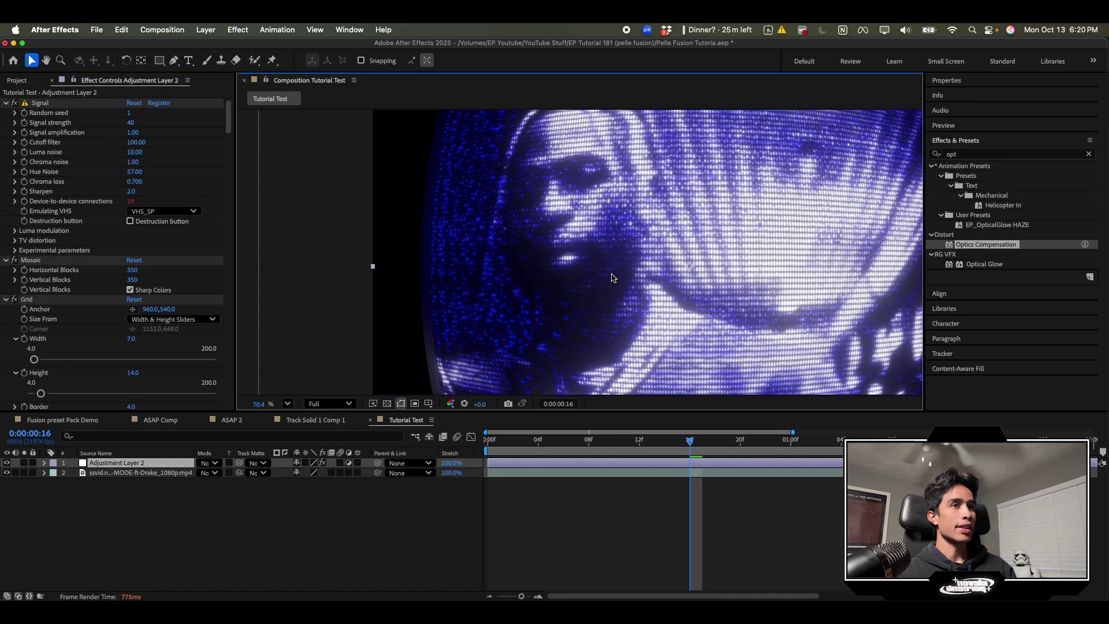
scroll(611, 273, "up", 3)
scroll(612, 273, "down", 2)
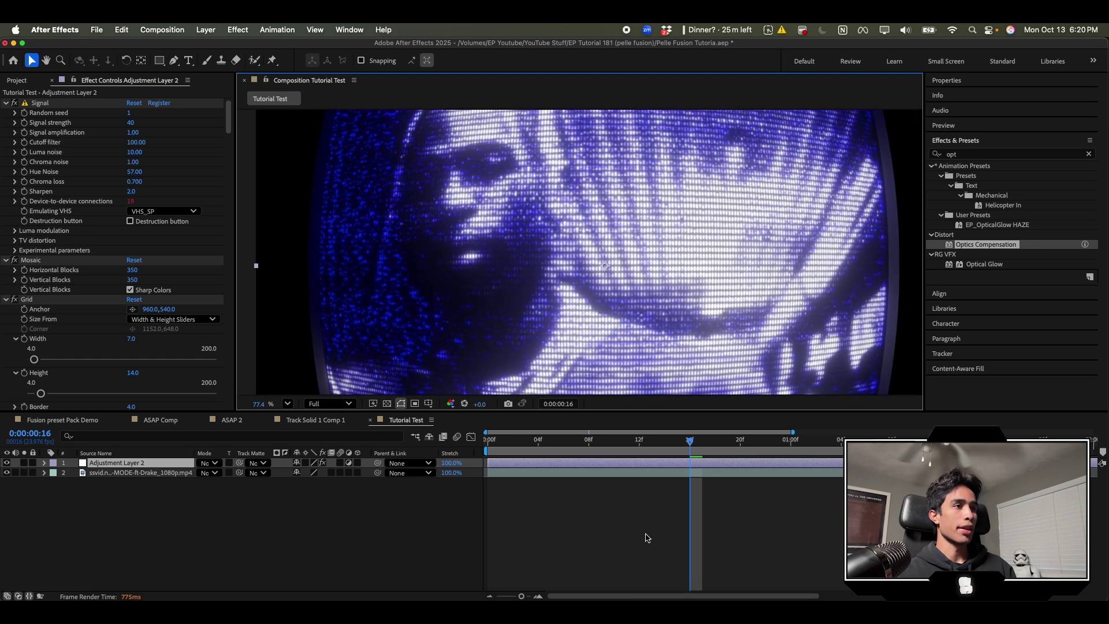
left_click_drag(690, 451, 462, 456)
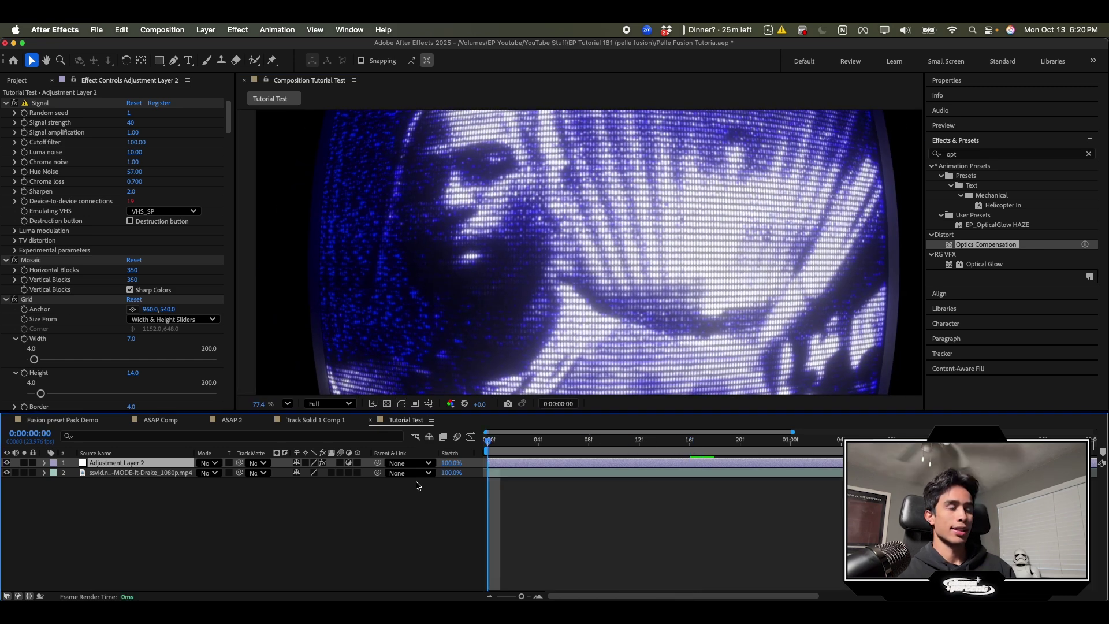
key("space")
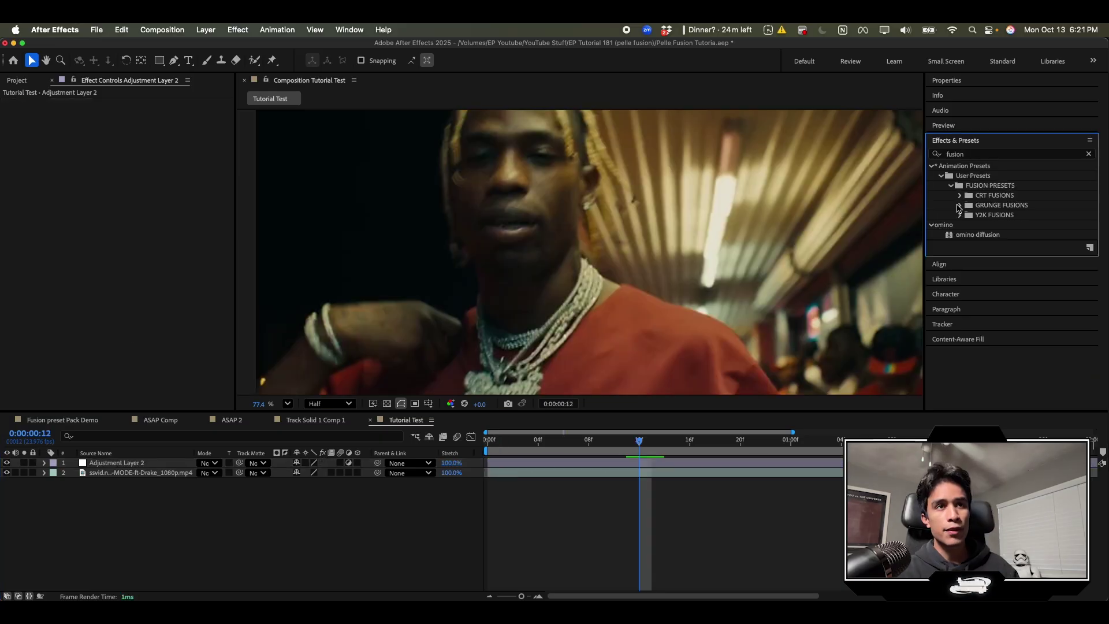
Step: Apply the DIGITAL GRUNGE preset from GRUNGE FUSIONS to the adjustment layer and inspect it at Full preview resolution
scroll(724, 238, "down", 3)
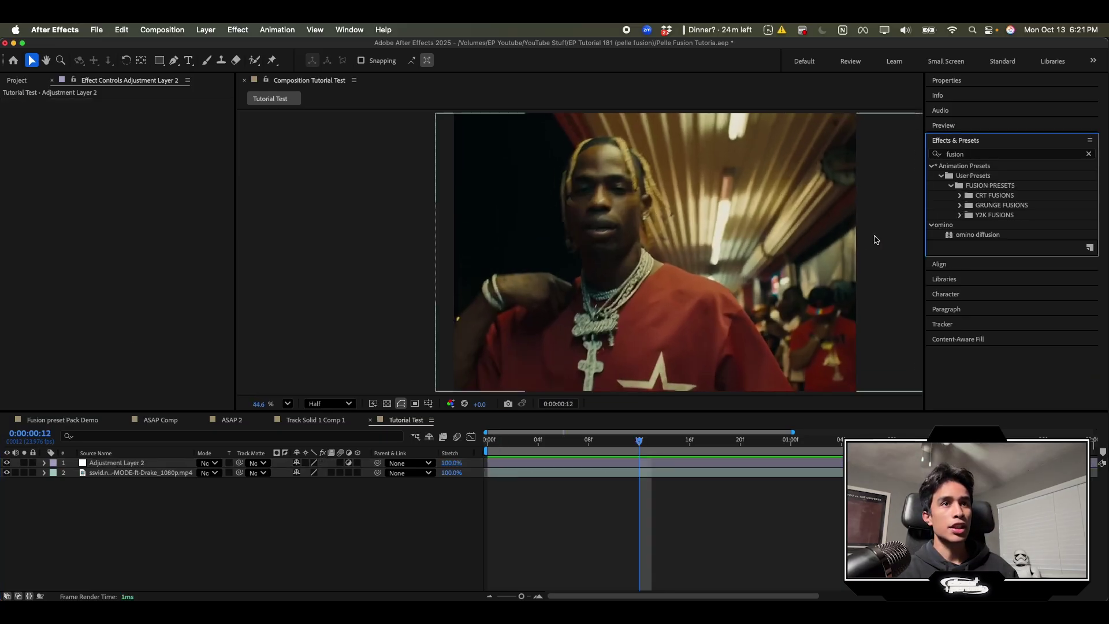
left_click(959, 205)
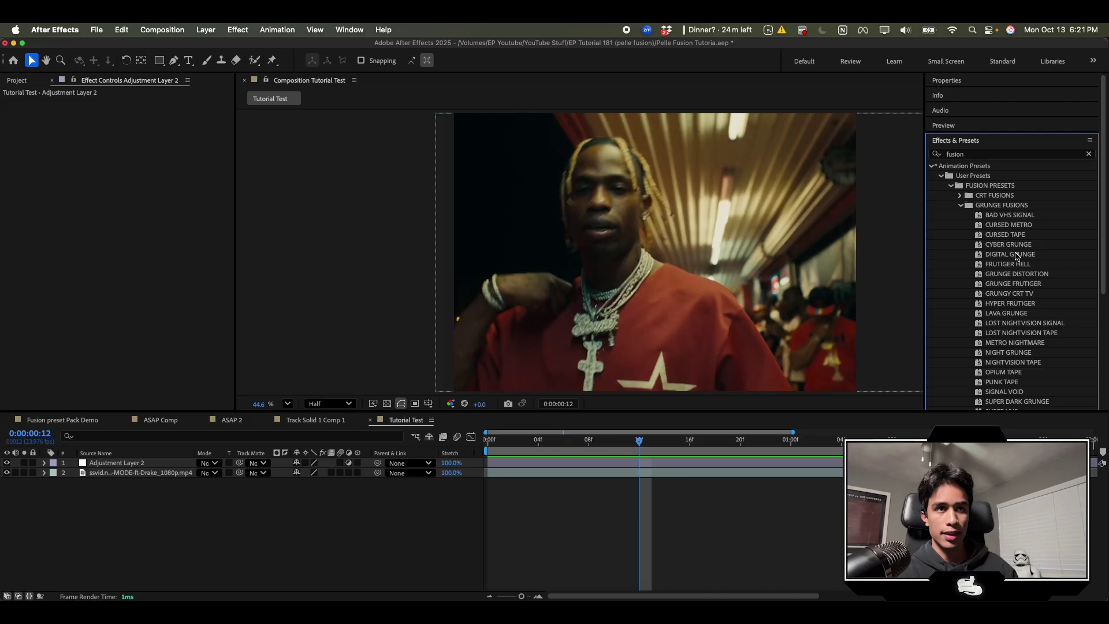
left_click_drag(1017, 257, 783, 466)
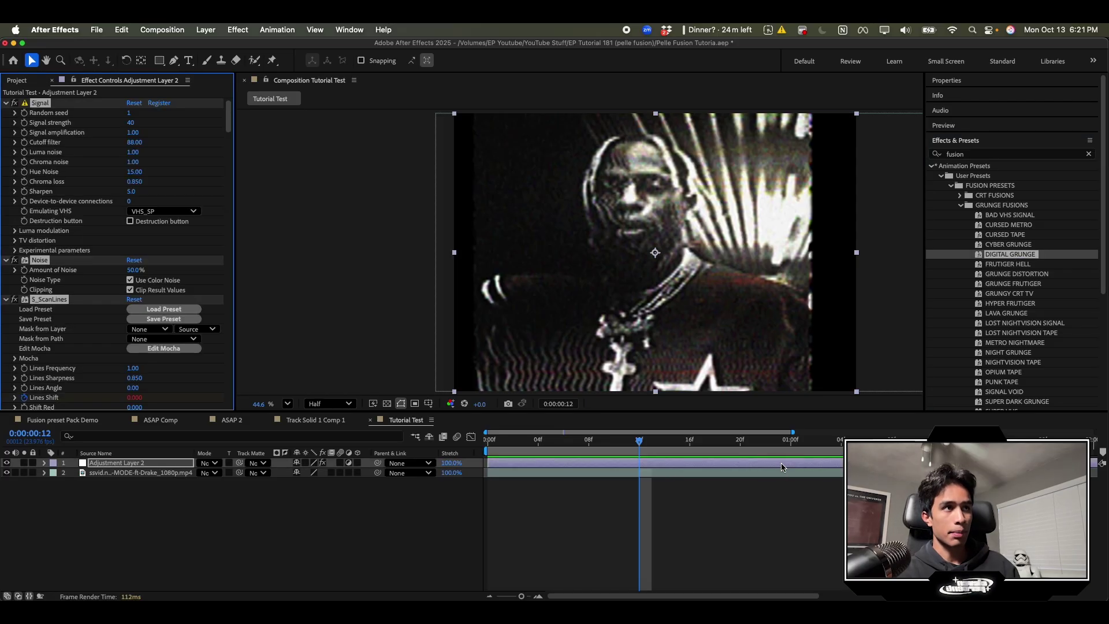
mouse_move(640, 442)
left_mouse_down()
mouse_move(601, 445)
mouse_move(636, 446)
left_mouse_up()
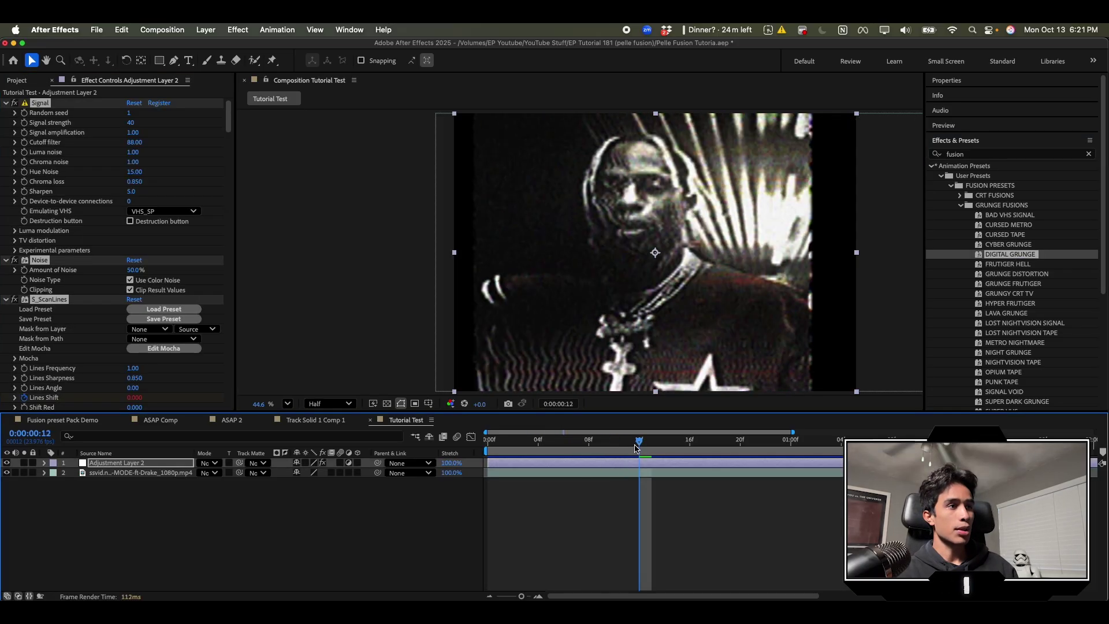
left_click(332, 404)
left_click(335, 439)
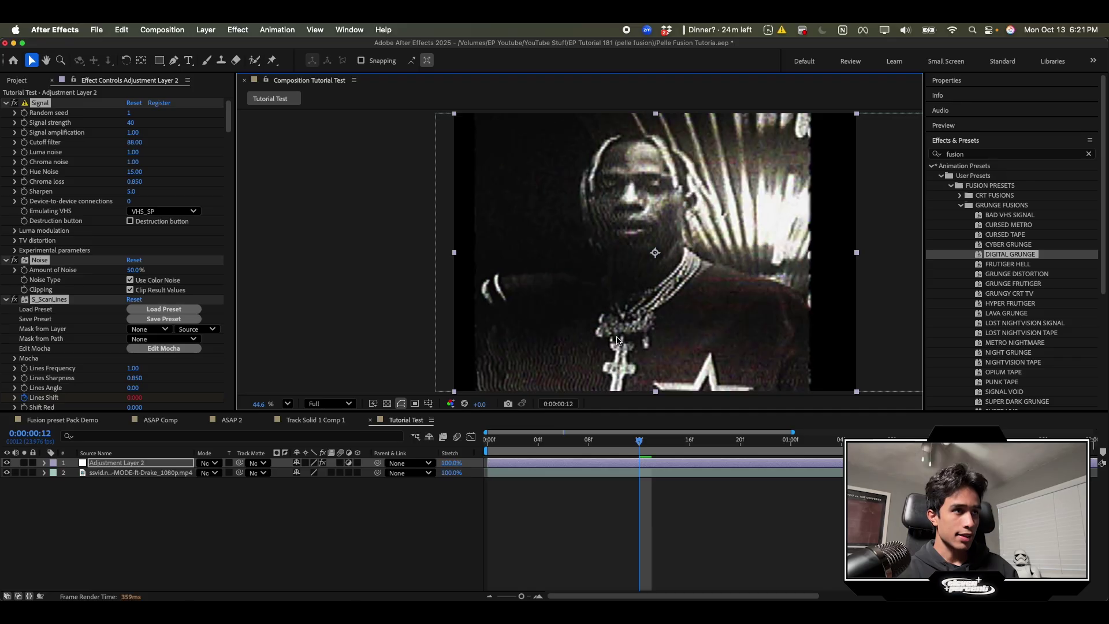
scroll(617, 341, "up", 2)
scroll(617, 341, "down", 3)
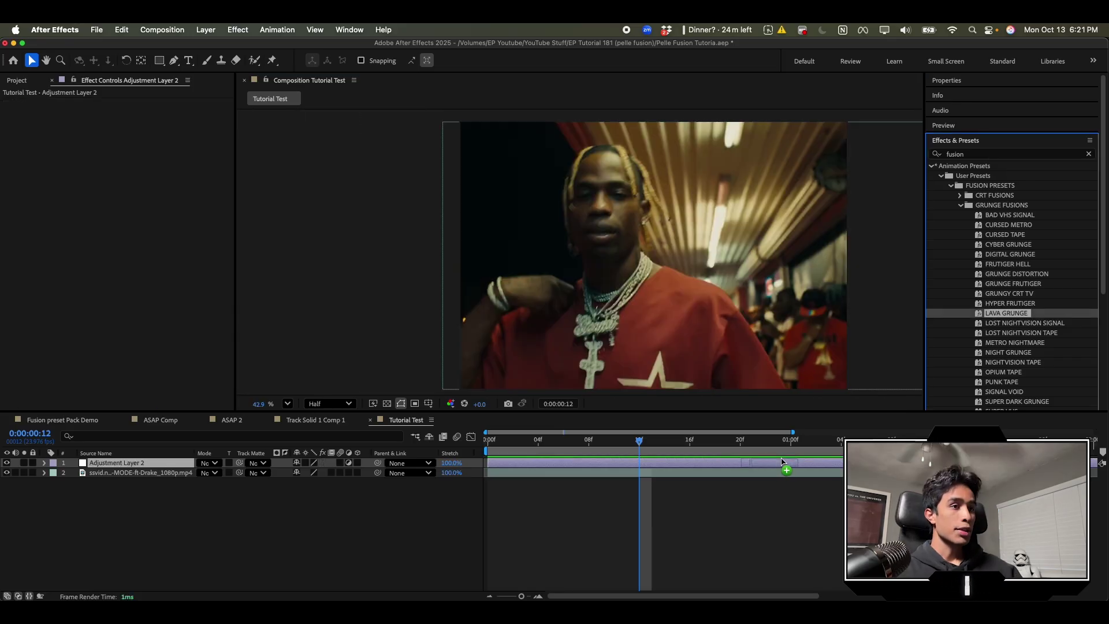
Step: Apply the LAVA GRUNGE preset to the adjustment layer and play the composition briefly
left_click_drag(785, 465, 782, 465)
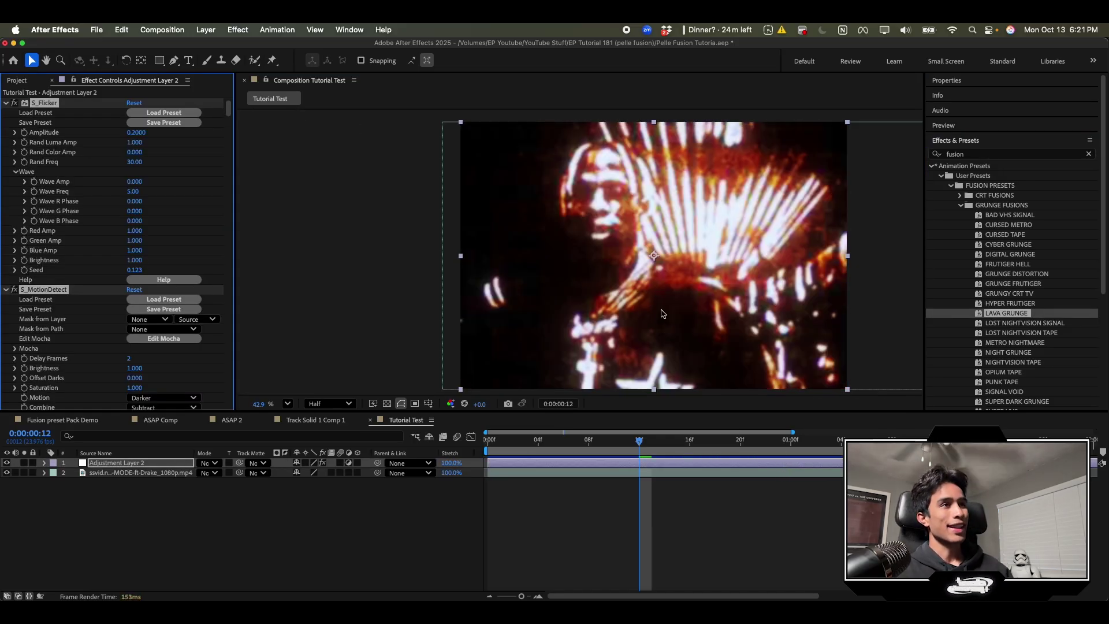
key("space")
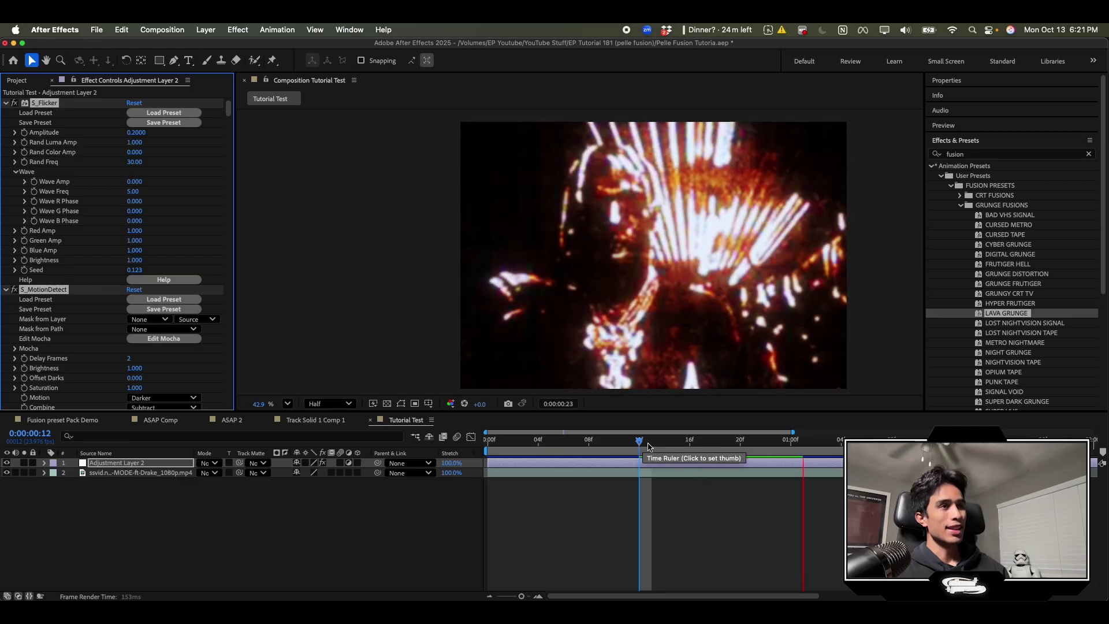
key("space")
Step: Set the preview resolution to Full and check the LAVA GRUNGE look at frame 19
left_click(329, 404)
left_click(335, 439)
left_click(716, 442)
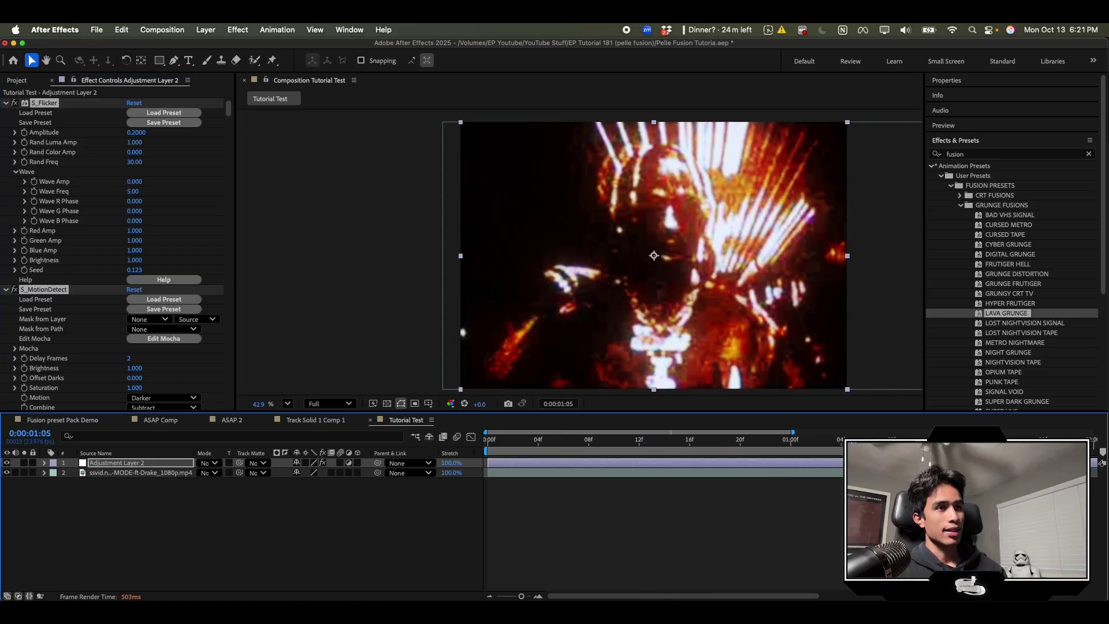
left_click(735, 444)
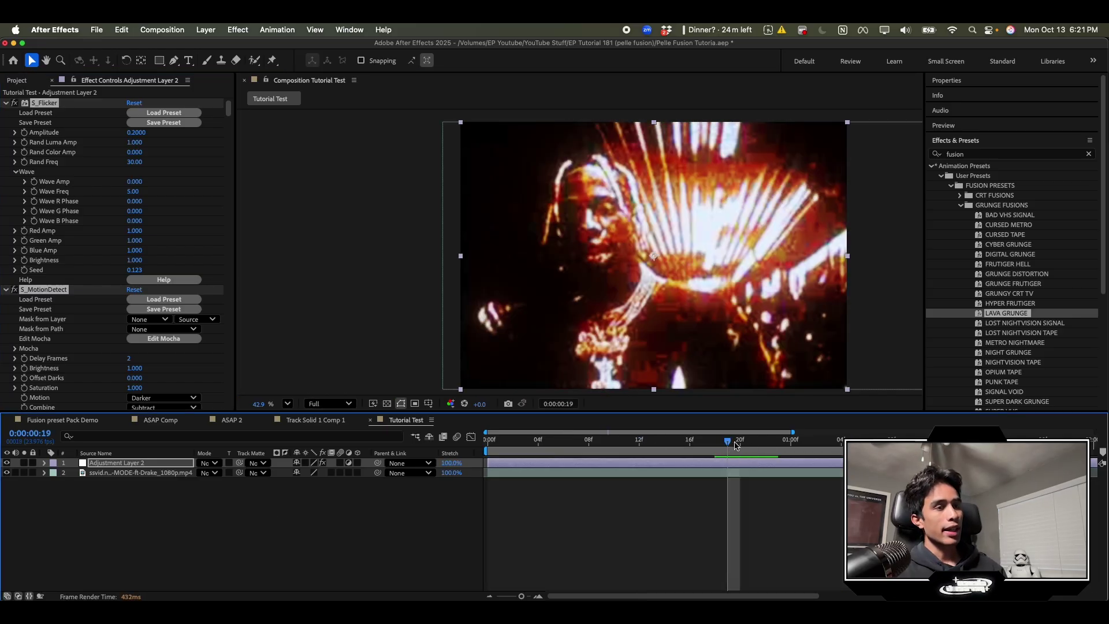
Step: Search the effects for NTSC and add the NTSC-rs effect to the adjustment layer
left_click(976, 153)
type("nt")
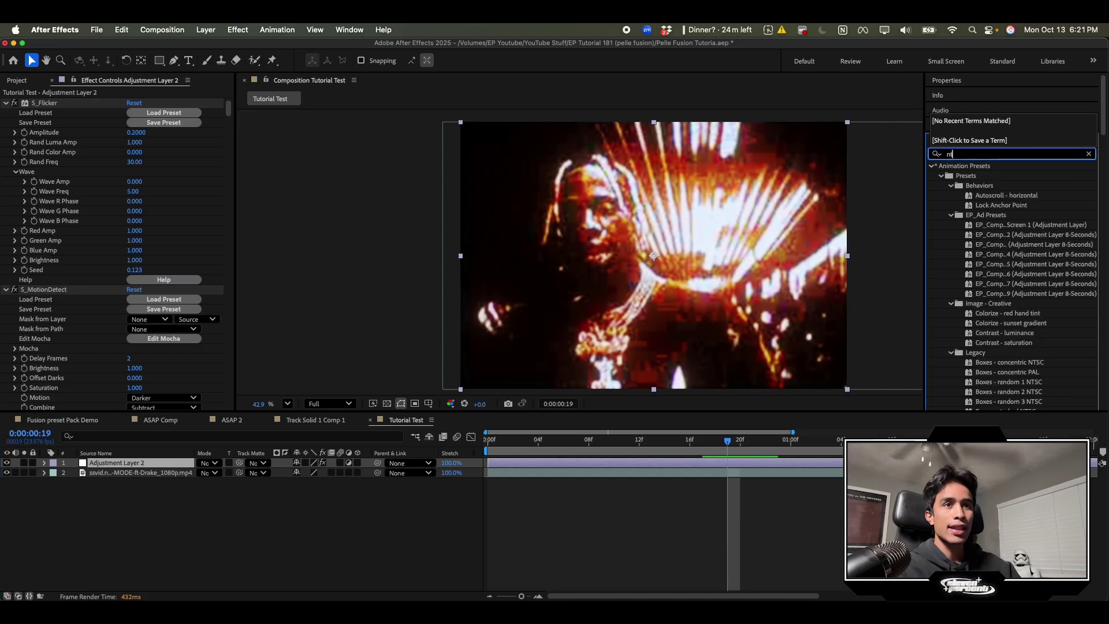
type("s")
left_click_drag(986, 403, 805, 466)
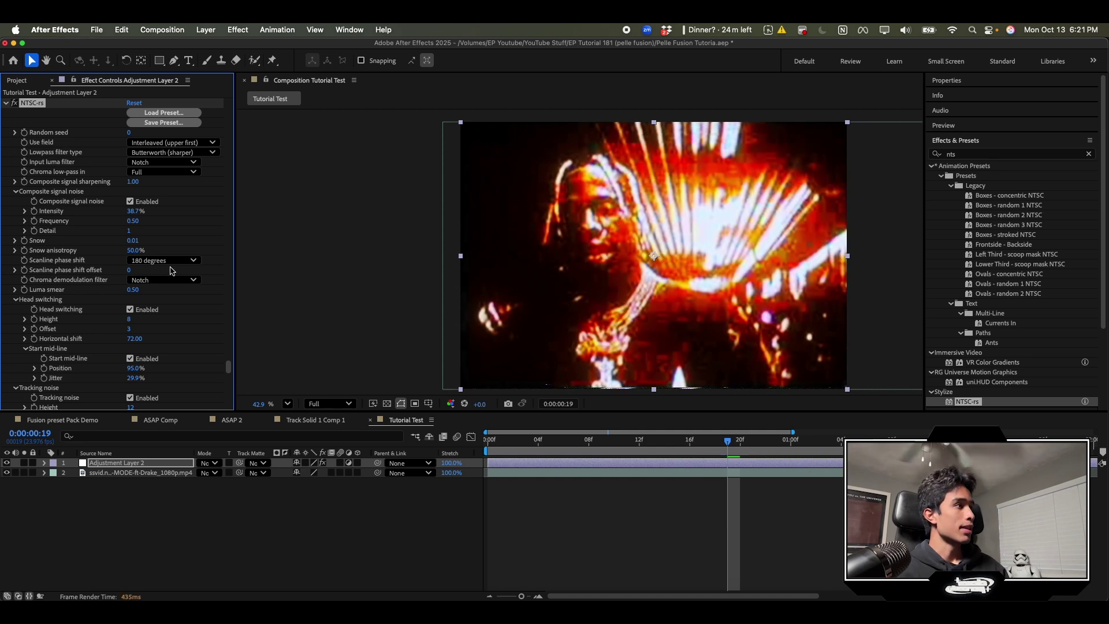
Step: Set the NTSC-rs random seed to 900000000 and the composite signal noise detail to 3
scroll(126, 202, "up", 5)
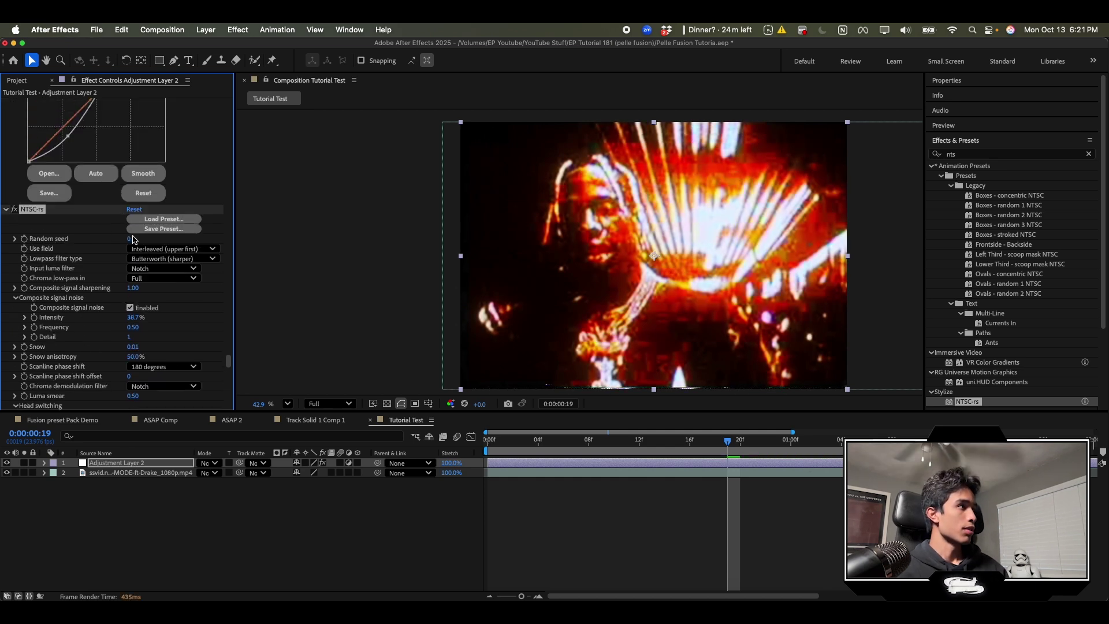
left_click(130, 240)
type("900000000")
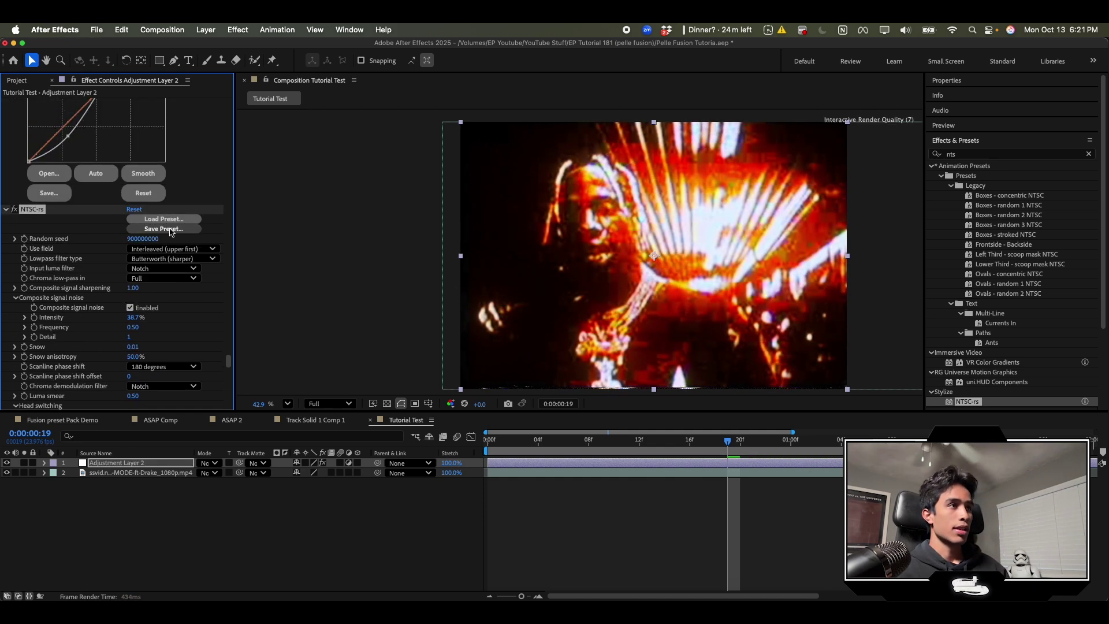
key("Return")
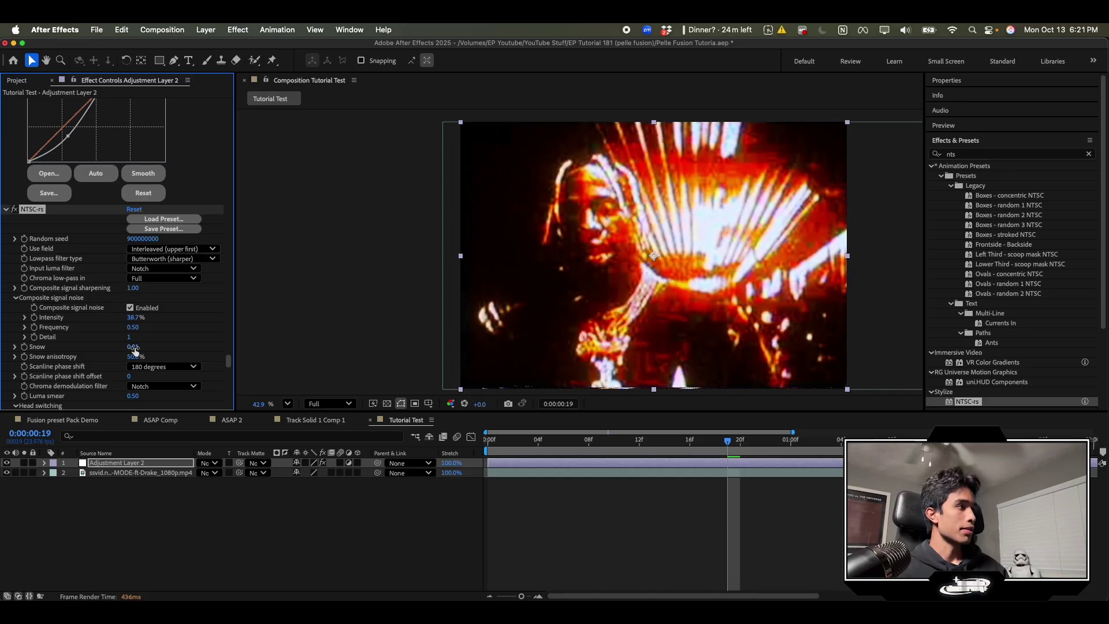
left_click_drag(197, 325, 199, 325)
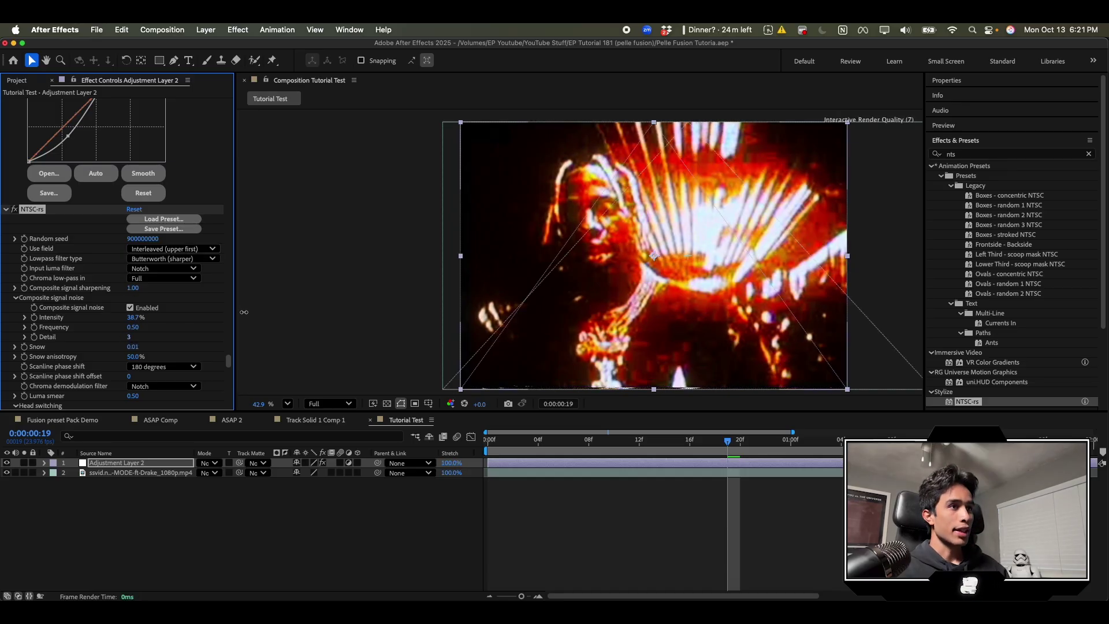
Step: Inspect the NTSC-rs noise up close and remove that effect from the adjustment layer
scroll(609, 310, "up", 5)
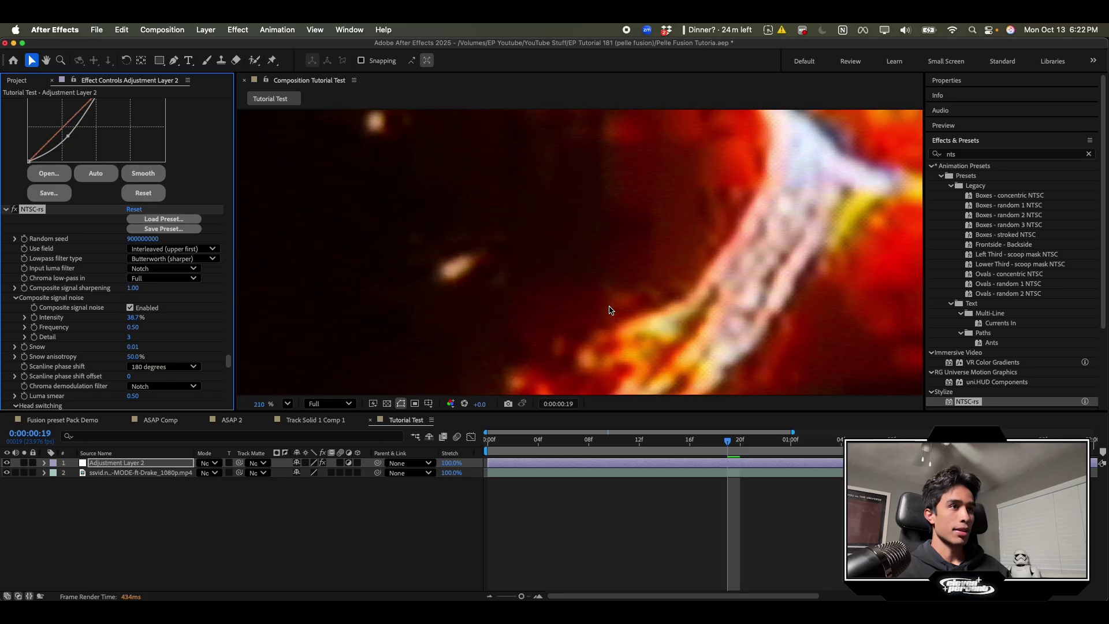
scroll(609, 310, "down", 5)
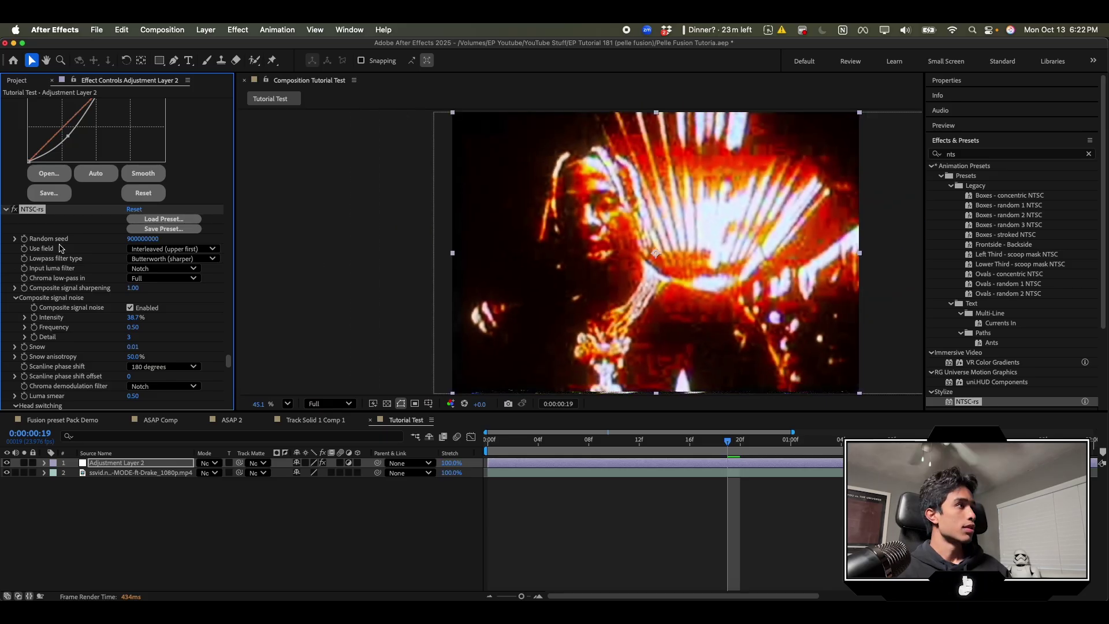
key("Delete")
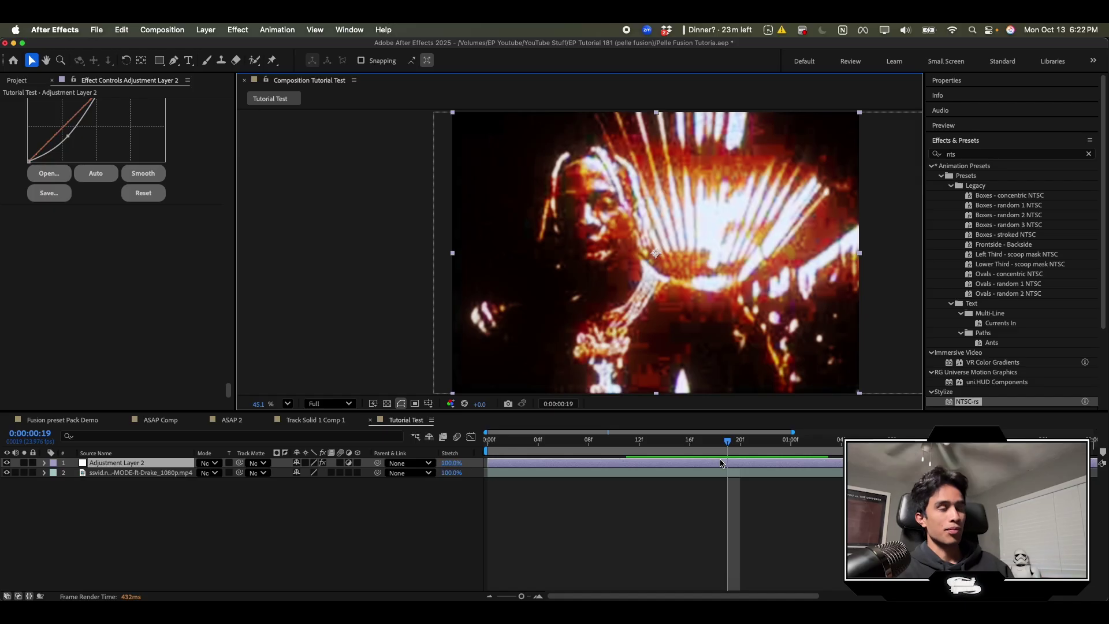
Step: Set the preview resolution to Half and apply the ICE Y2K preset from Y2K FUSIONS to the adjustment layer
left_click(306, 406)
left_click(316, 422)
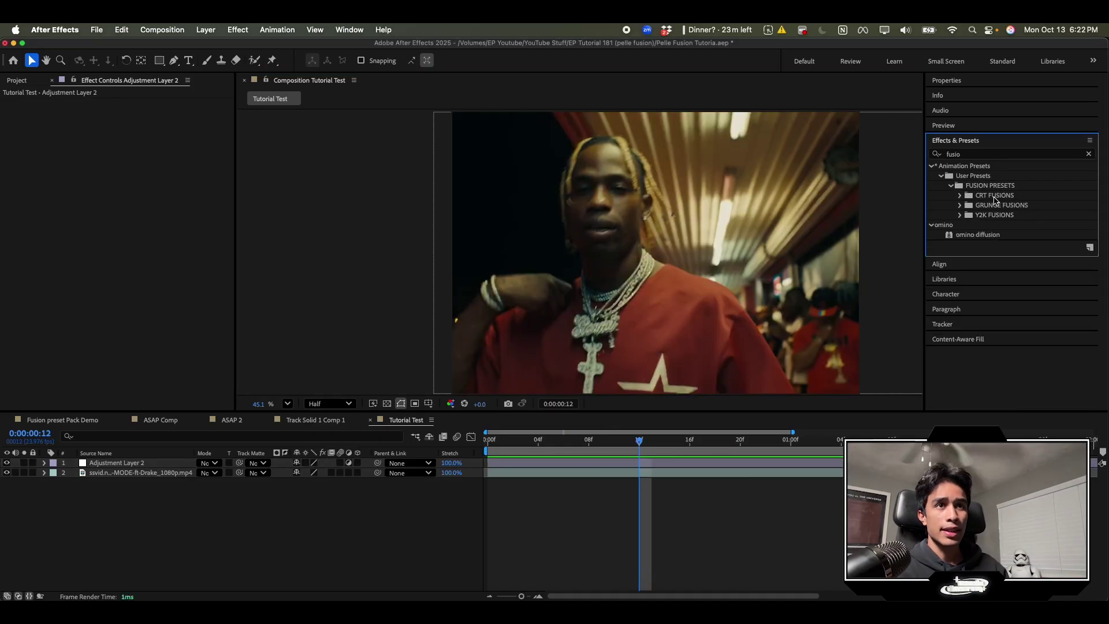
left_click(960, 215)
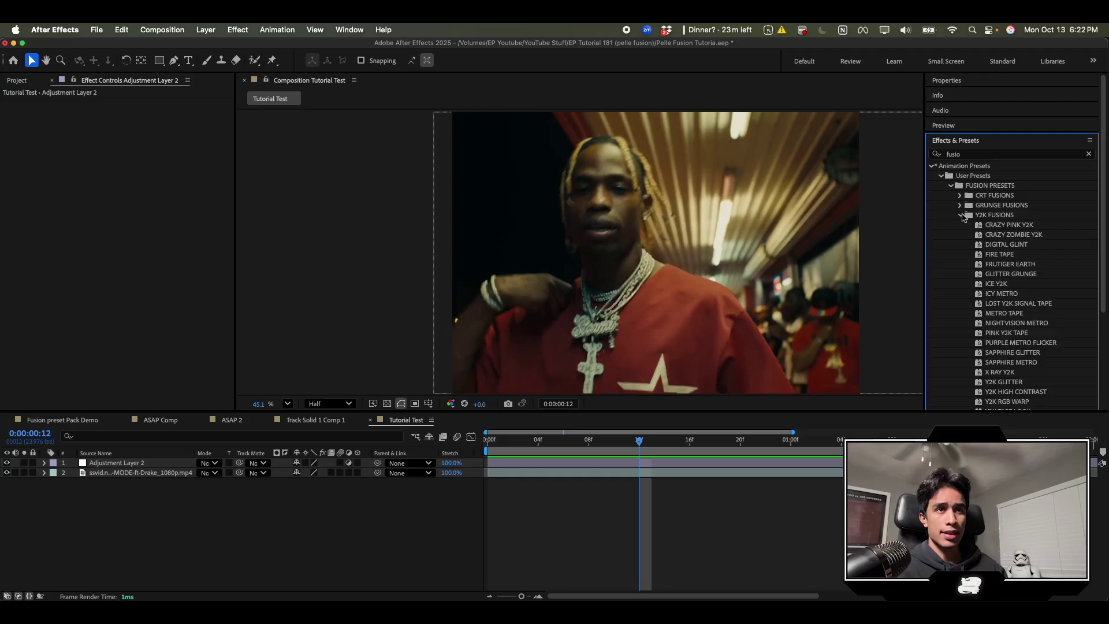
double_click(1008, 284)
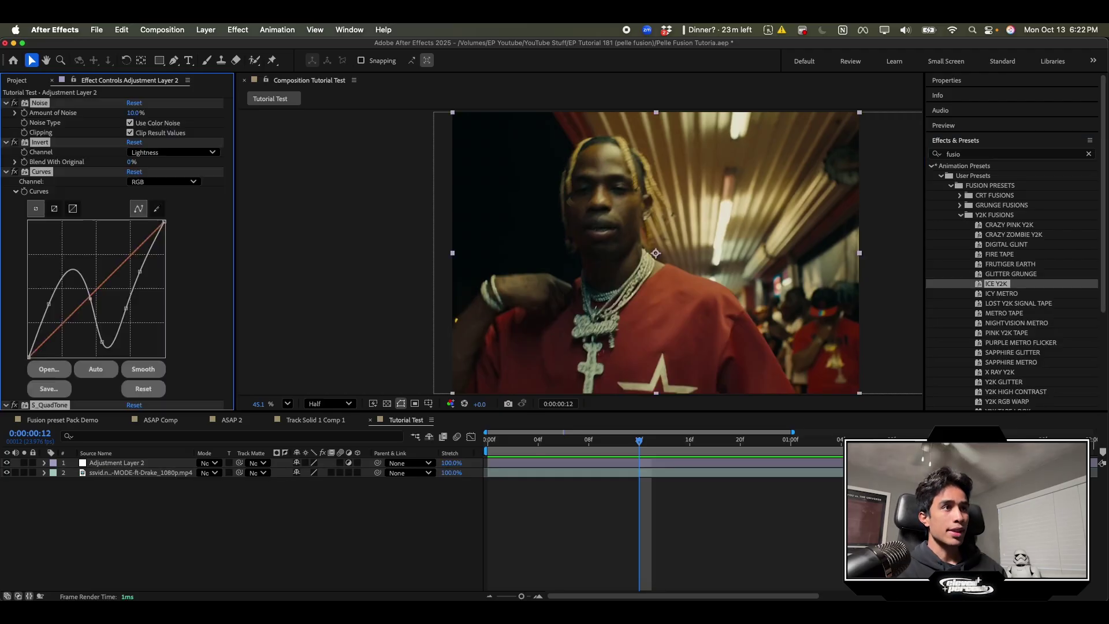
Step: Play back the ICE Y2K look on the footage and undo the preset on the adjustment layer
left_click(641, 442)
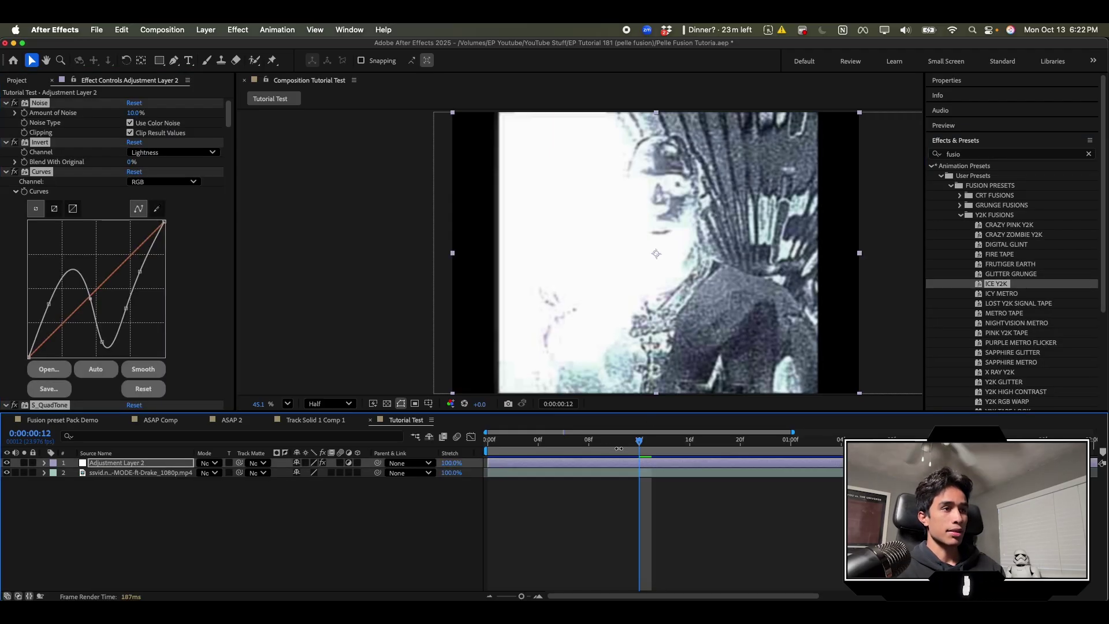
key("space")
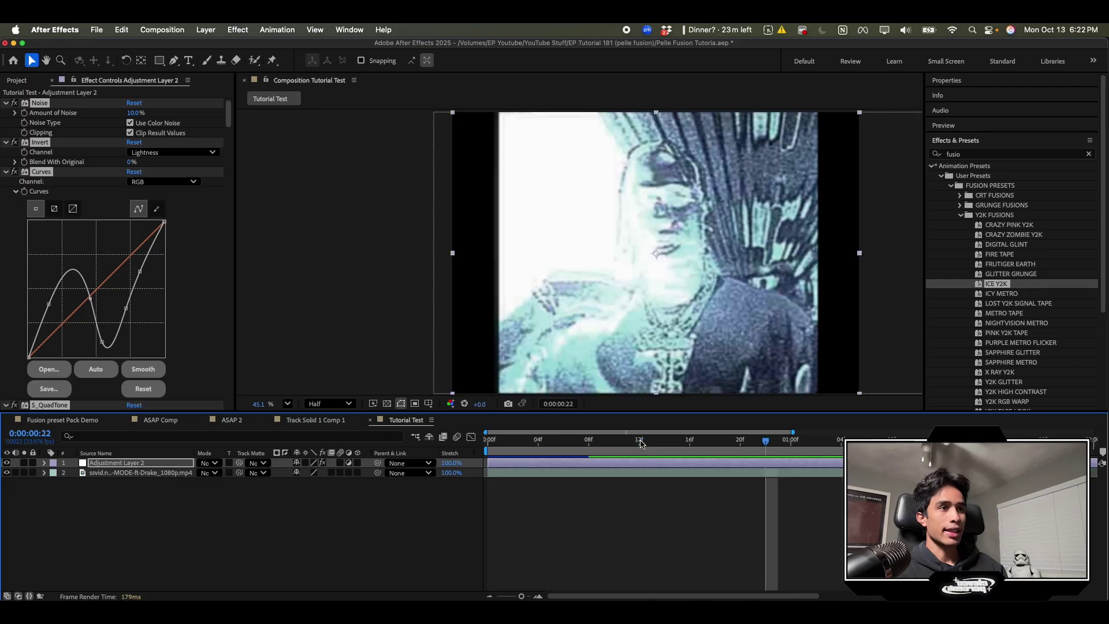
key("super+z")
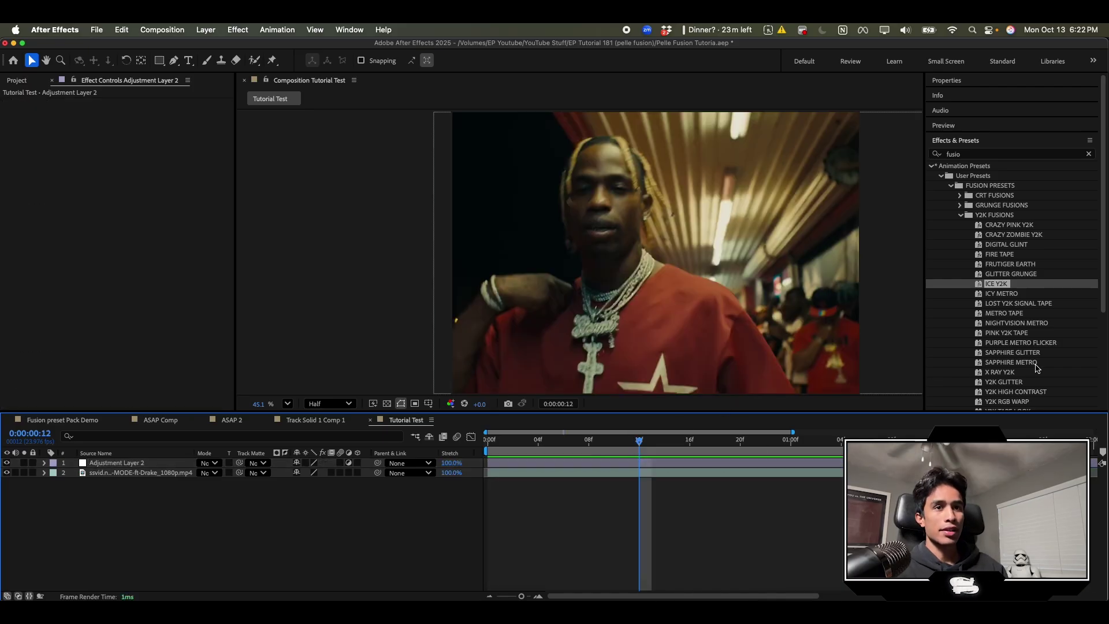
Step: Apply the SAPPHIRE METRO preset from Y2K FUSIONS to the adjustment layer and play back the look
left_click_drag(1011, 362, 776, 464)
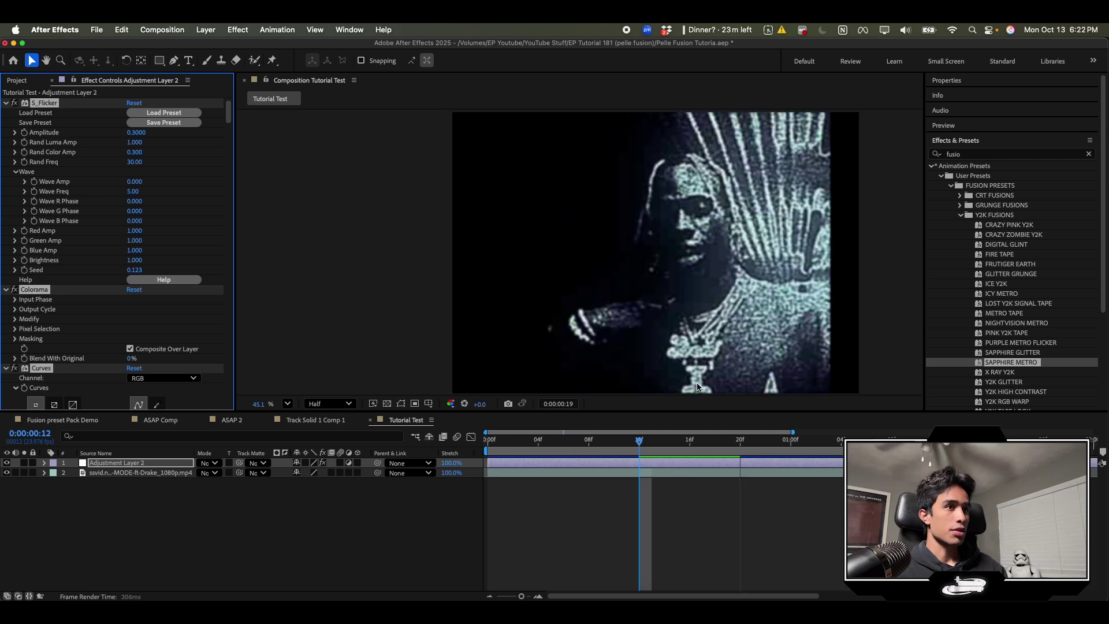
key("space")
left_click_drag(735, 442, 655, 442)
key("space")
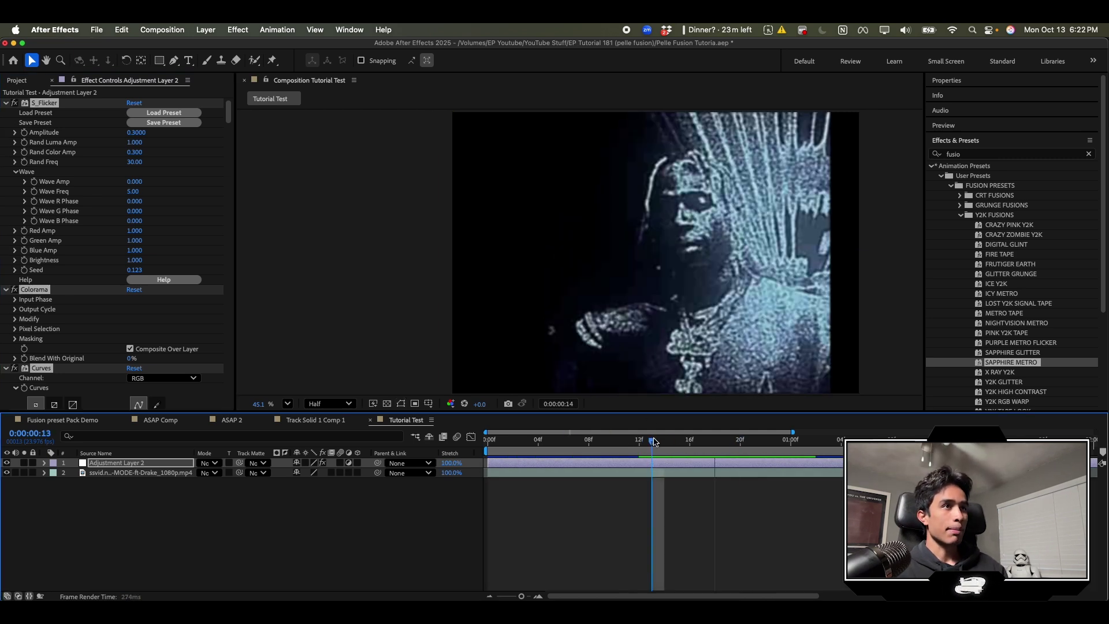
key("space")
Step: Set the preview resolution to Full and check the SAPPHIRE METRO look at several frames, including frames 10 and 6
left_click(342, 404)
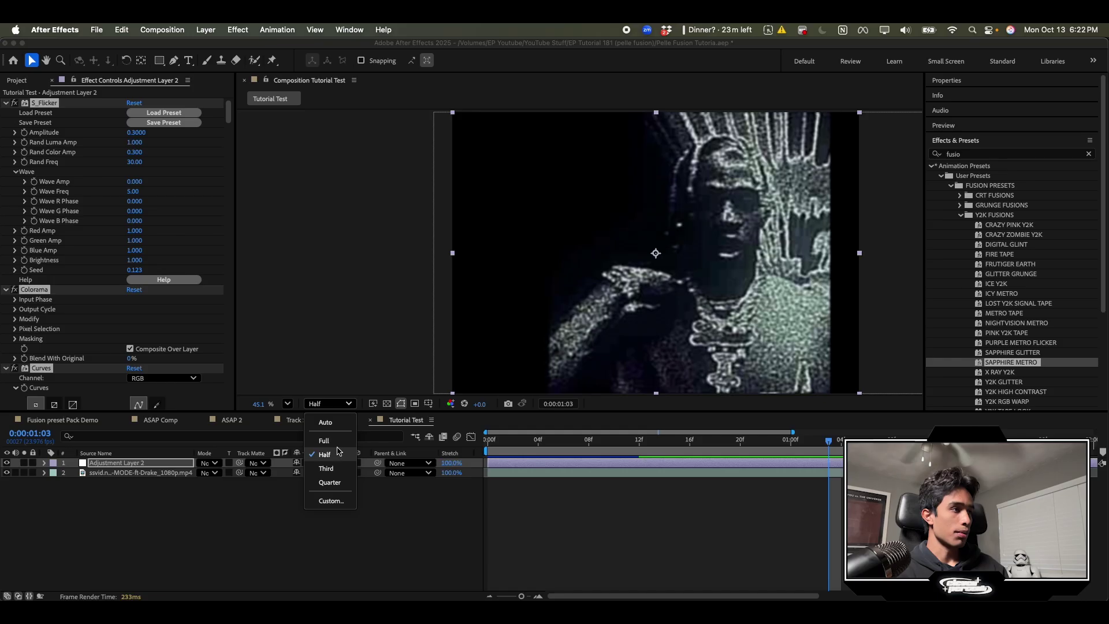
left_click(321, 438)
left_click(751, 442)
key("Page_Up")
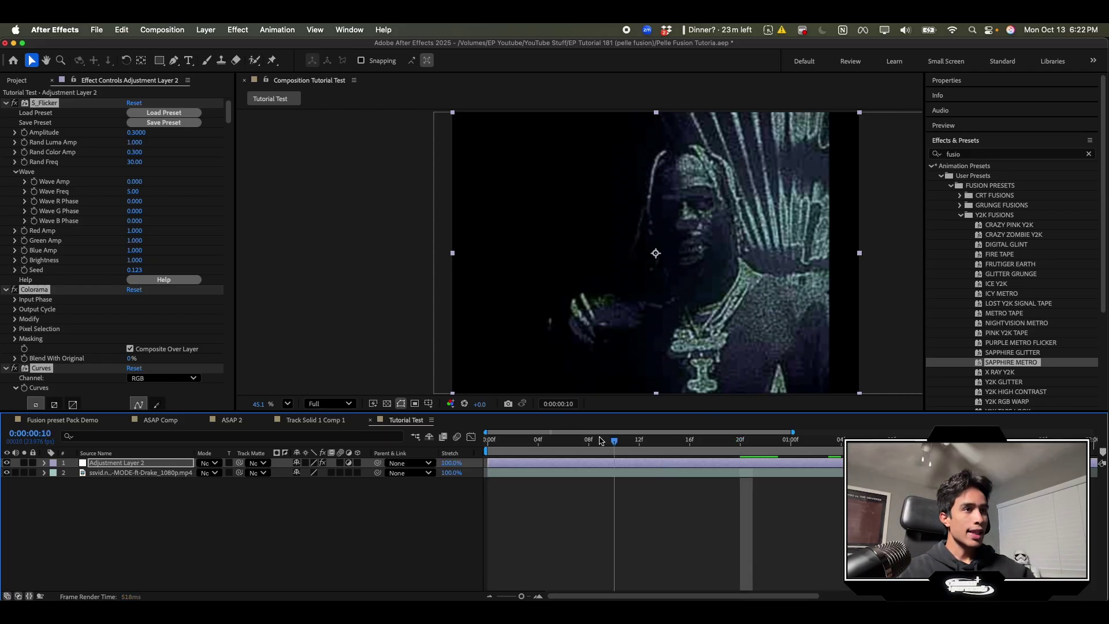
left_click(563, 440)
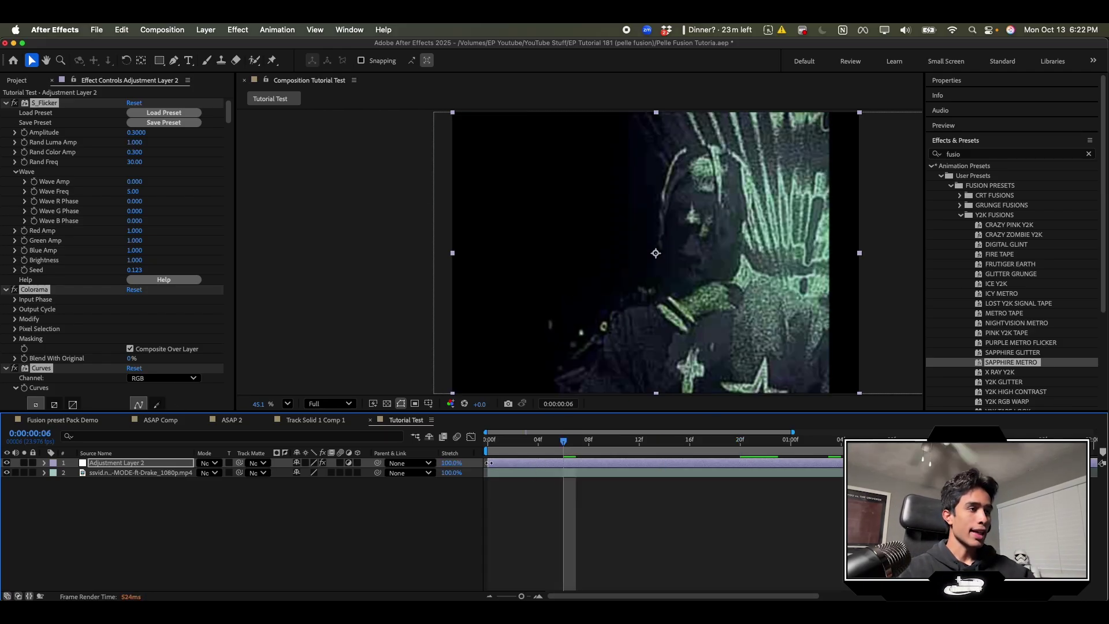
Step: Trim the adjustment layer's start to frame 12, play back the transition, and shift its start to frame 18
left_click_drag(489, 462, 501, 442)
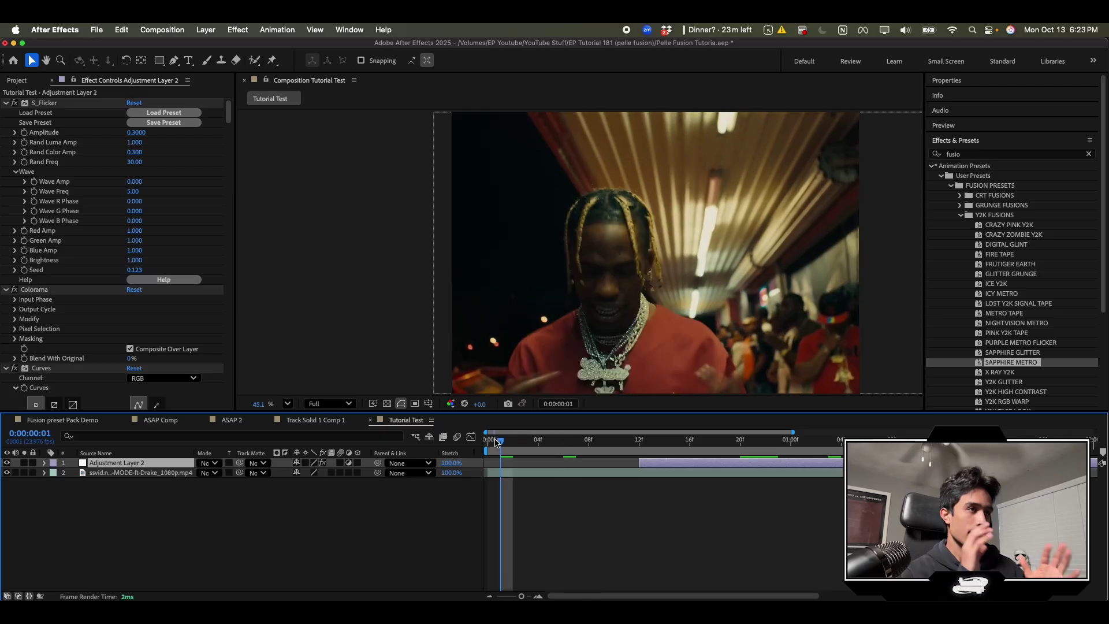
key("space")
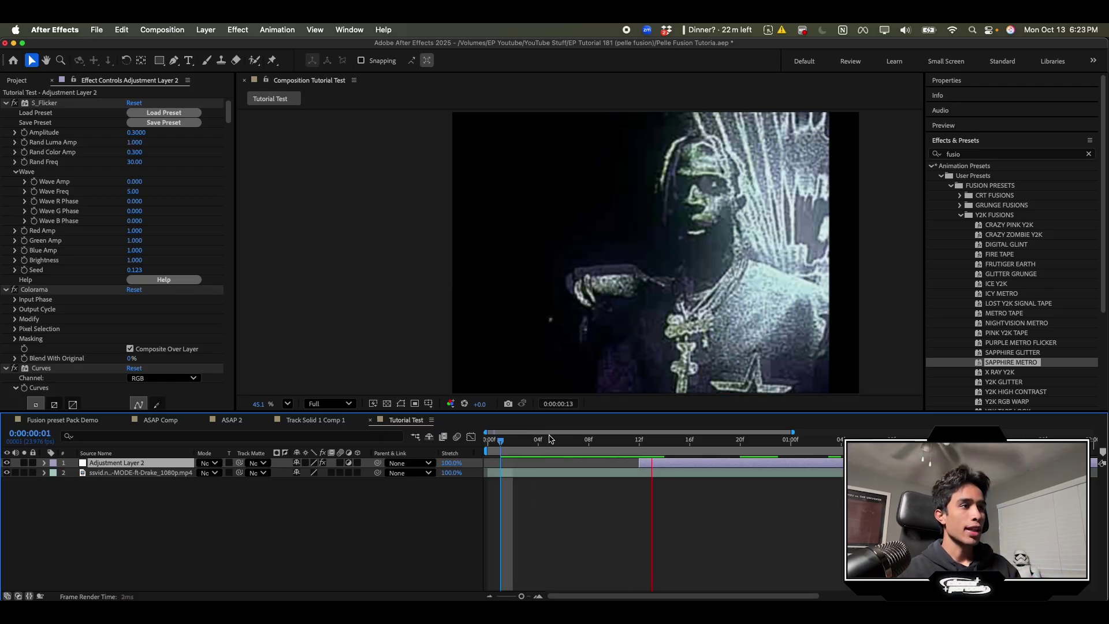
key("space")
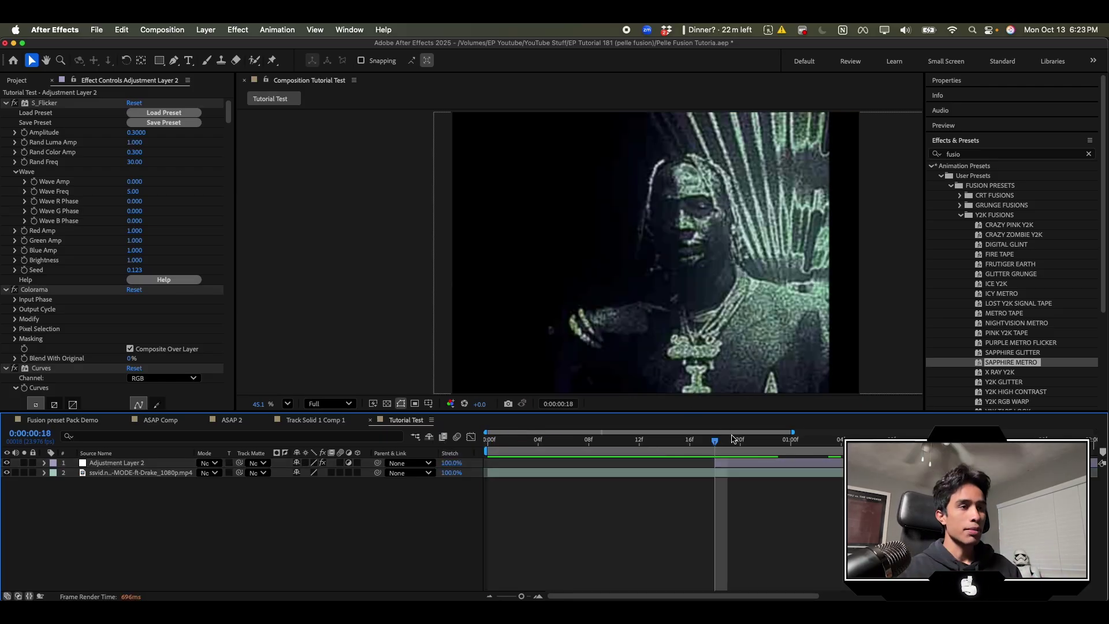
Step: Return to frame 8 in the clean footage and create a new adjustment layer above the preset layer
left_click_drag(715, 441, 595, 443)
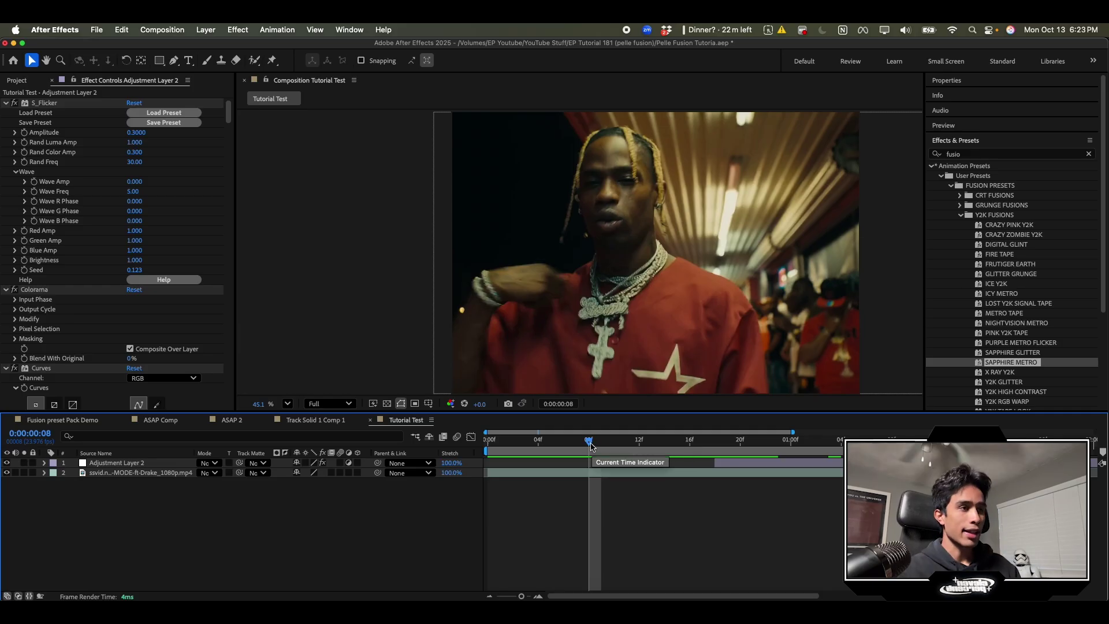
left_click(611, 446)
left_click(592, 444)
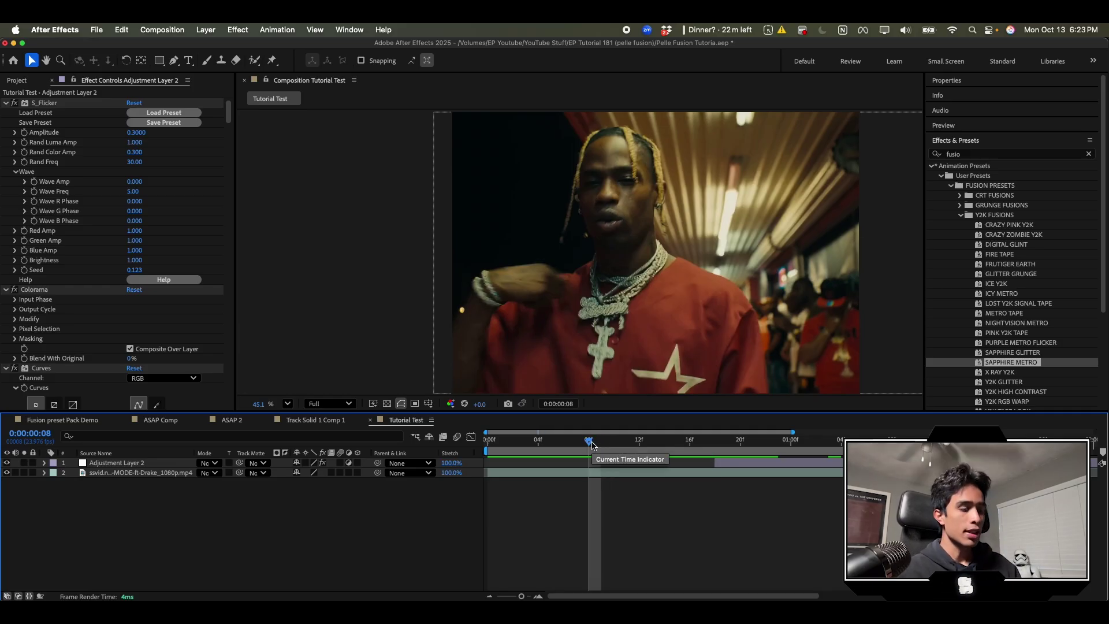
key("super+alt+y")
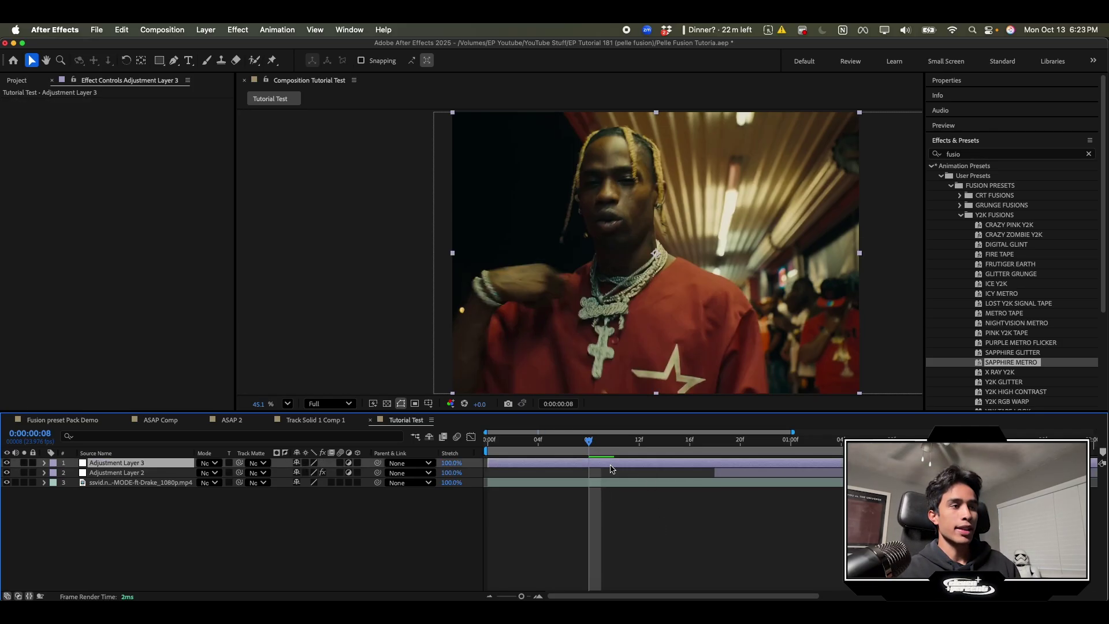
Step: Search the presets for "hit" and apply Hit 3-2 (8-10 Frames) (Flash) to the new adjustment layer at frame 6
left_click_drag(589, 441, 563, 442)
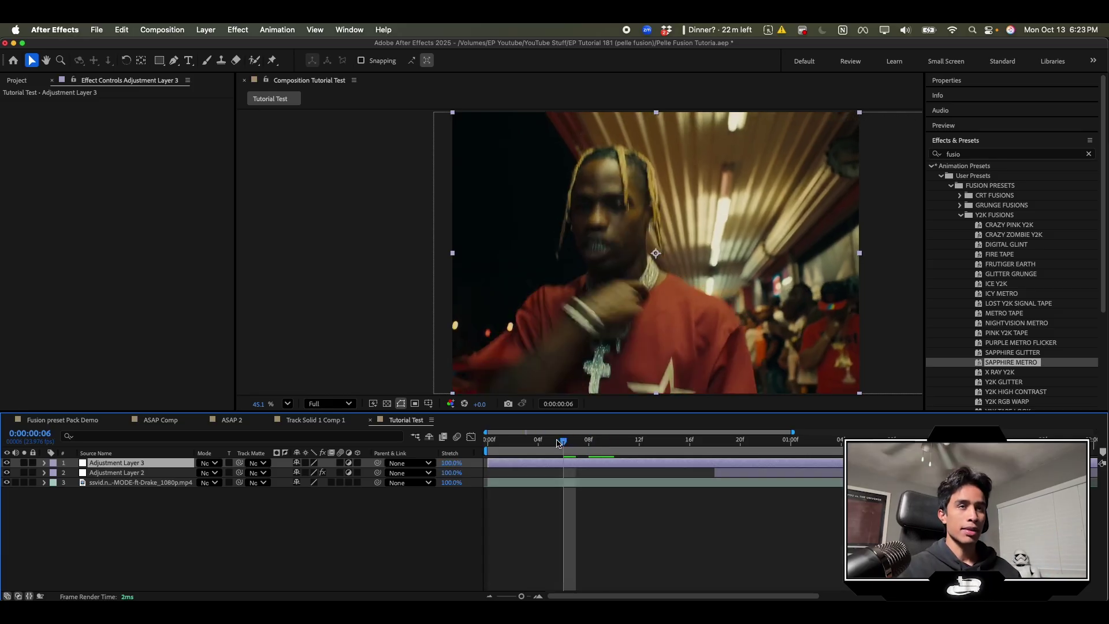
left_click(962, 164)
key("BackSpace")
key("BackSpace")
key("BackSpace")
key("BackSpace")
key("BackSpace")
type("hit")
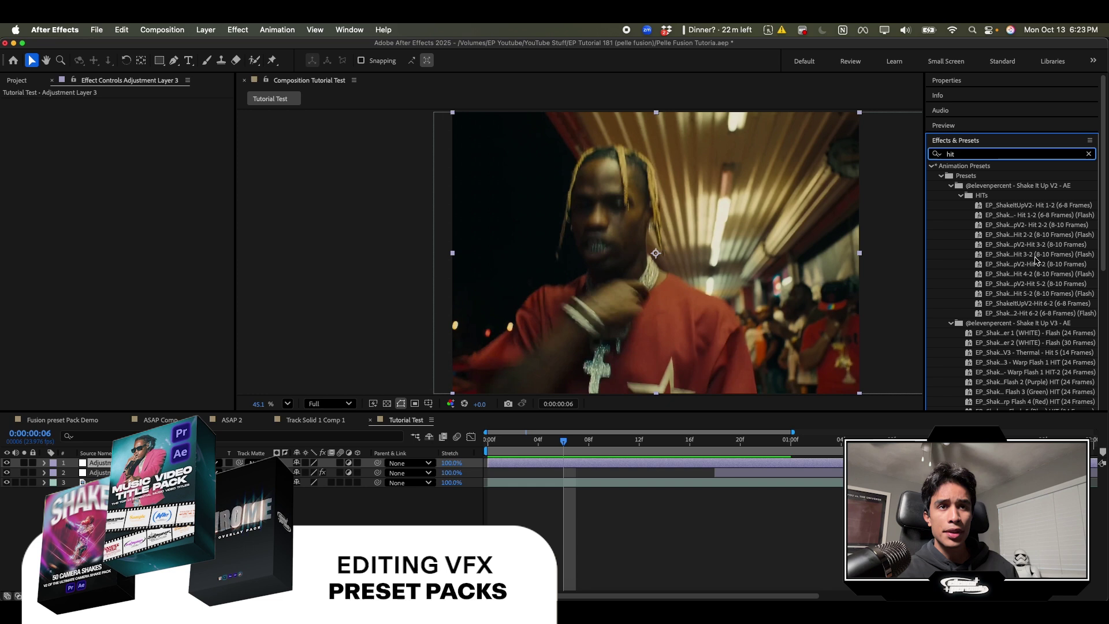
left_click_drag(1040, 258, 605, 467)
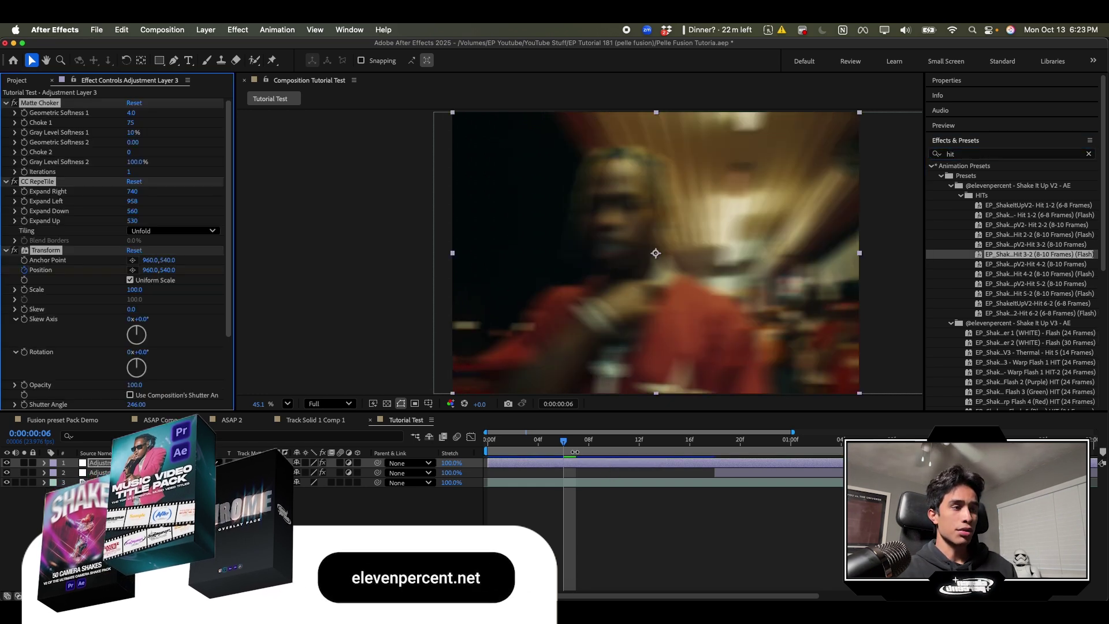
Step: Play back the opening frames repeatedly to examine the timing of the hit shake
left_click(513, 440)
key("space")
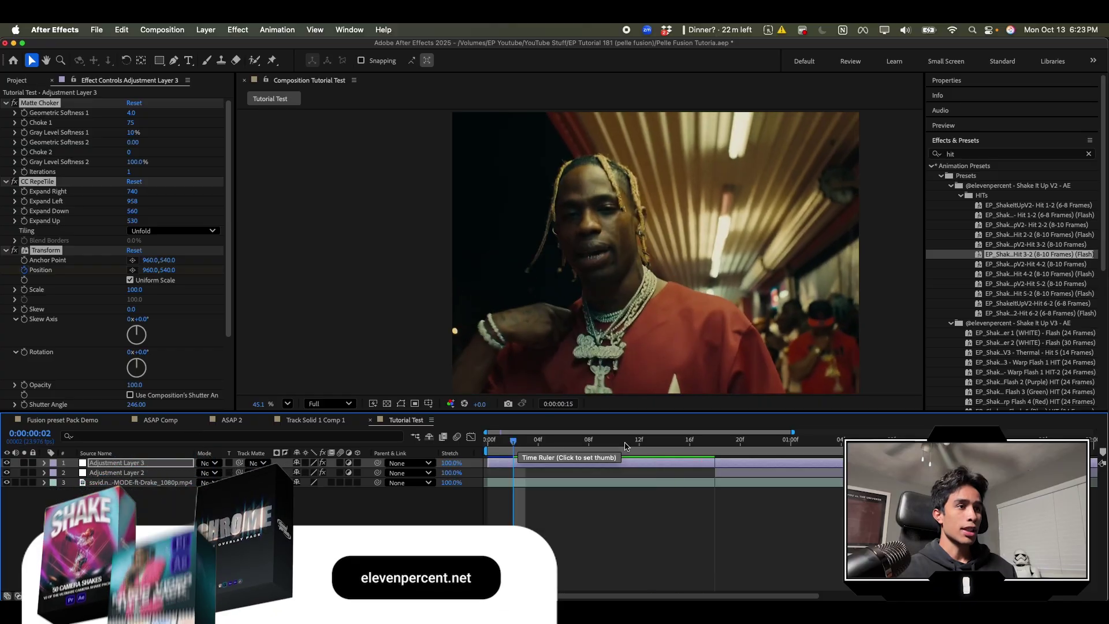
key("space")
left_click_drag(601, 442, 510, 444)
key("space")
key("space")
left_click_drag(647, 443, 540, 444)
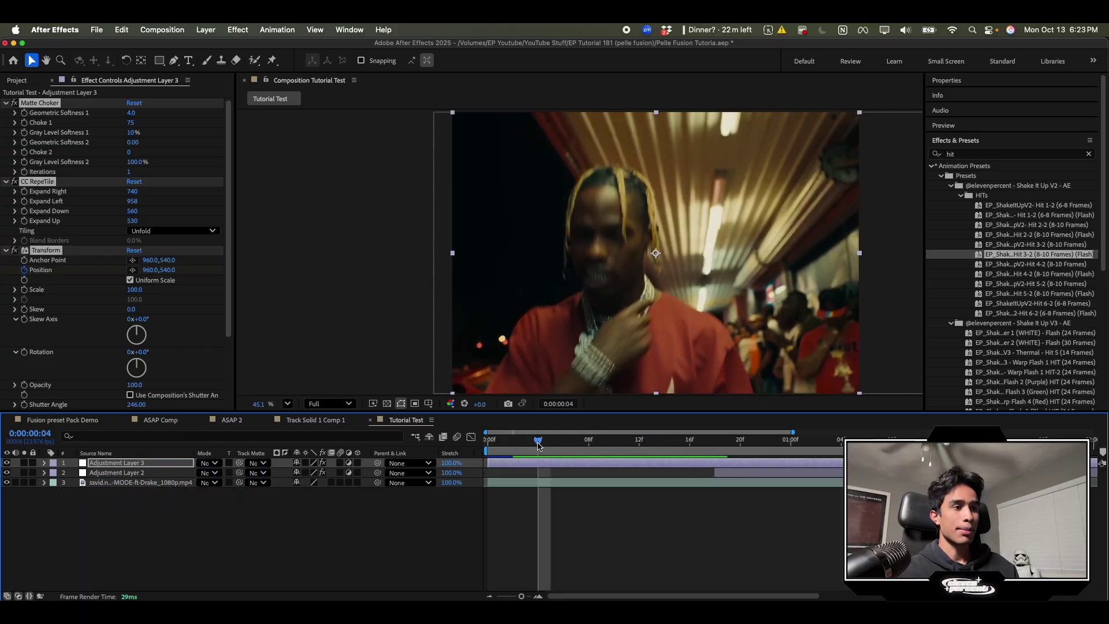
key("space")
key("space")
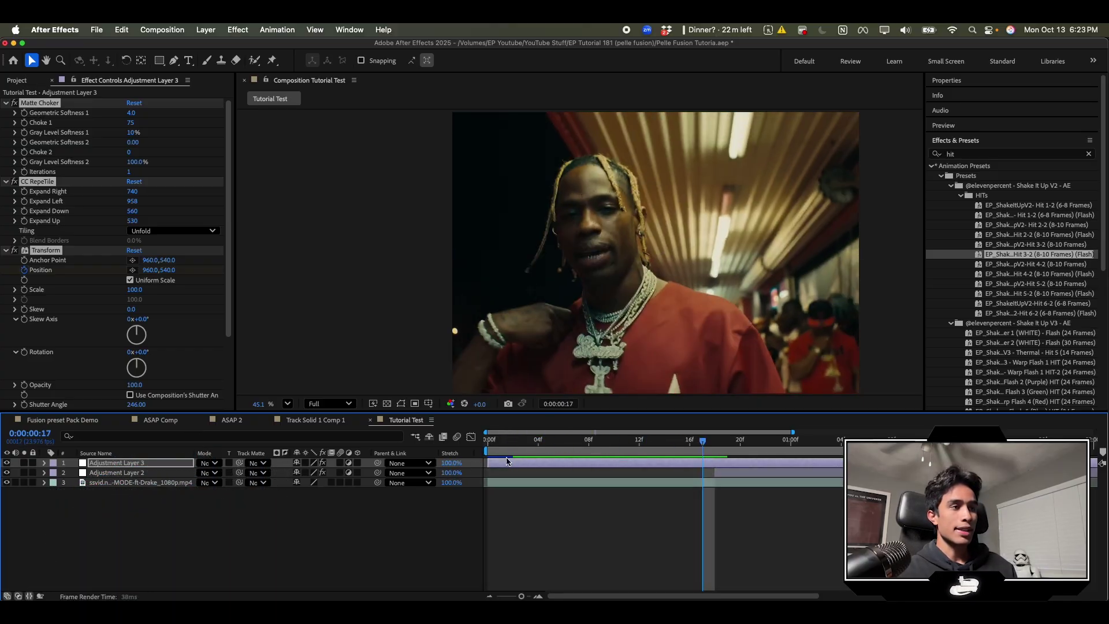
Step: Extend Adjustment Layer 2 to start at frame 9 within the hit and play back the combined transition
left_click_drag(691, 438, 601, 442)
left_click(718, 477)
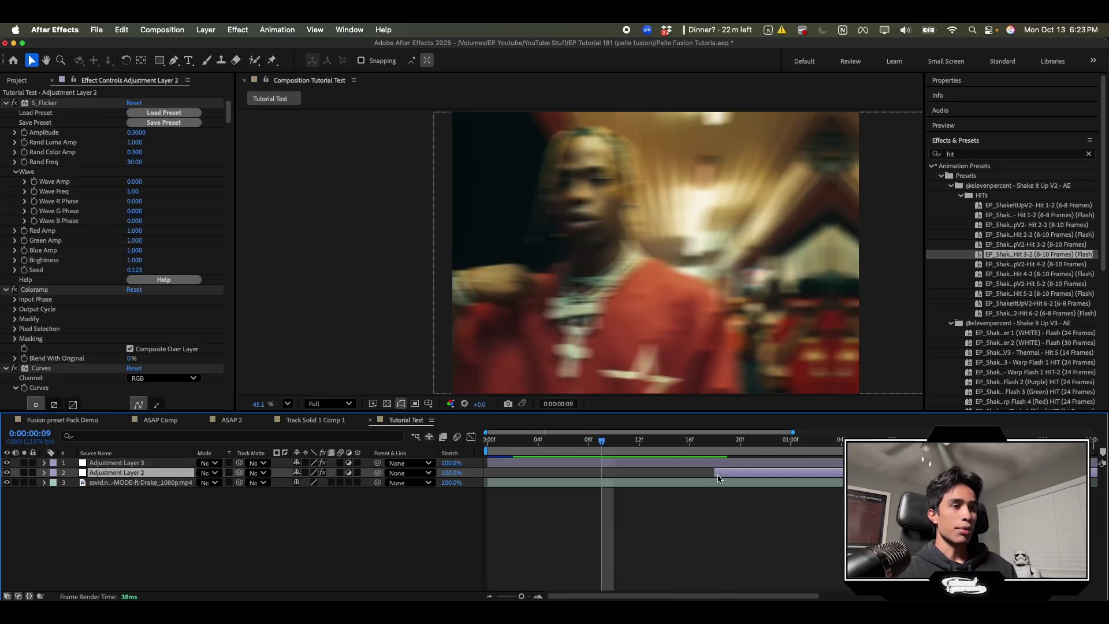
left_click_drag(716, 475, 466, 453)
left_click(595, 442)
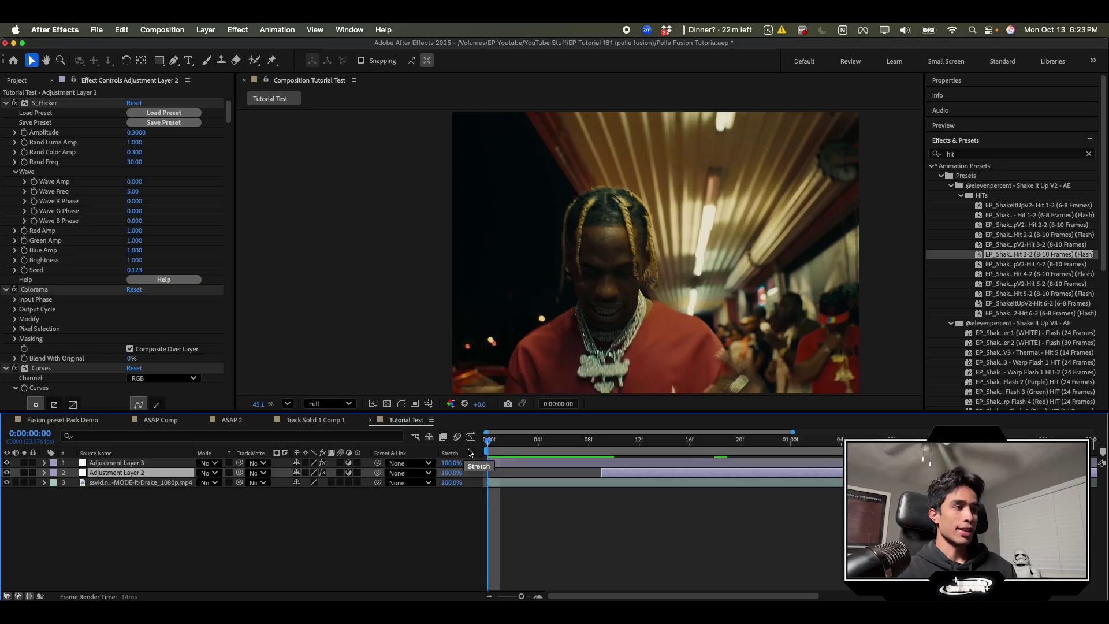
key("space")
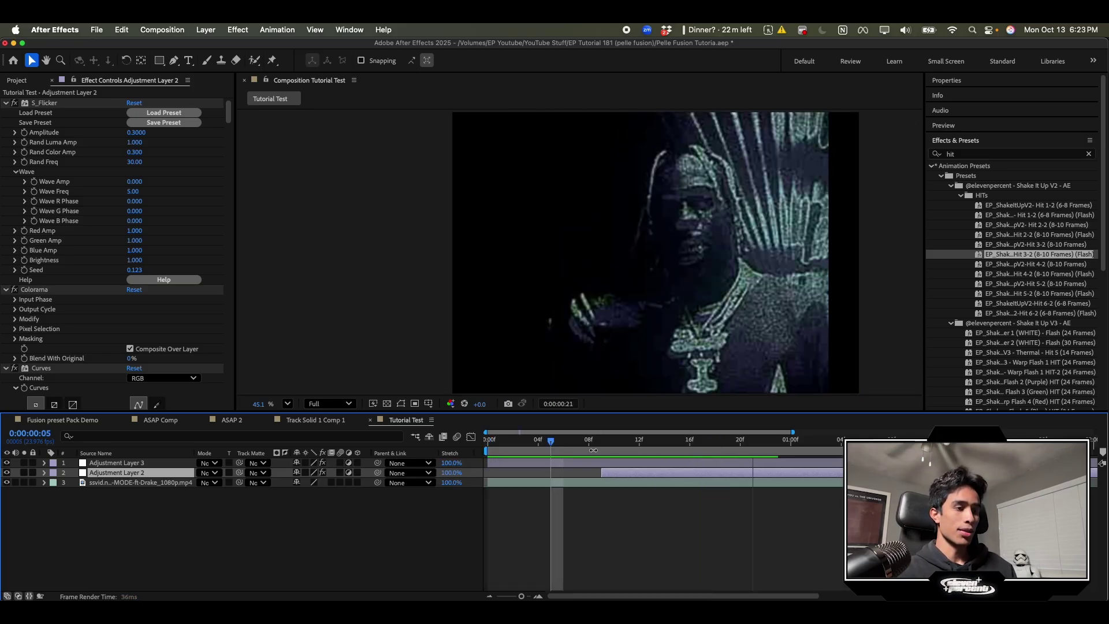
key("space")
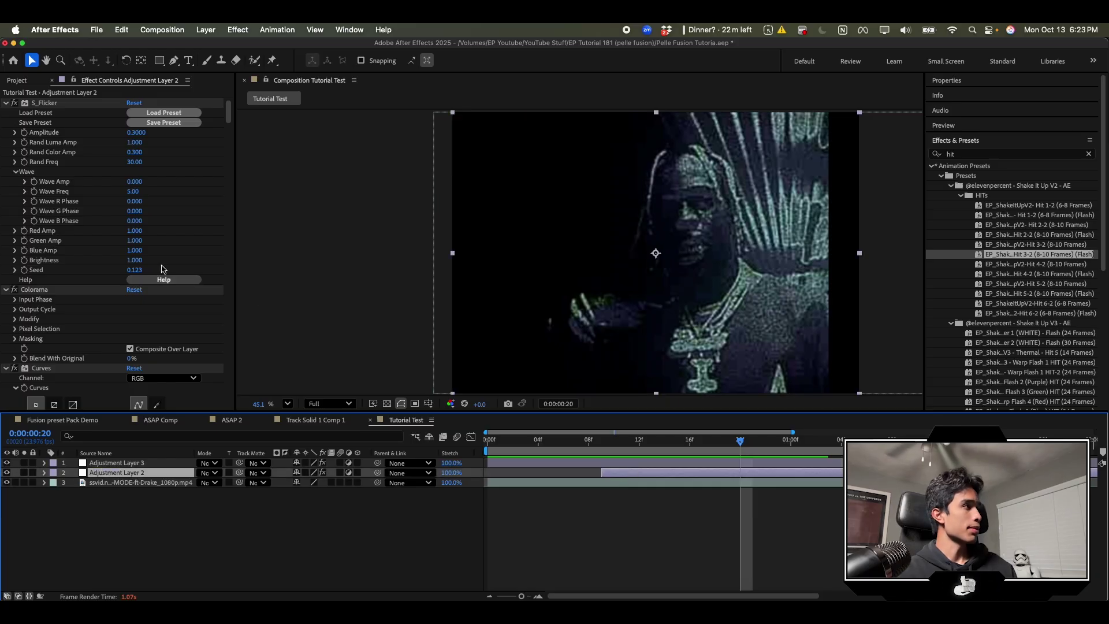
Step: Try the Y2K TAPE LOOK preset from Y2K FUSIONS on Adjustment Layer 2 and undo it
left_click(951, 186)
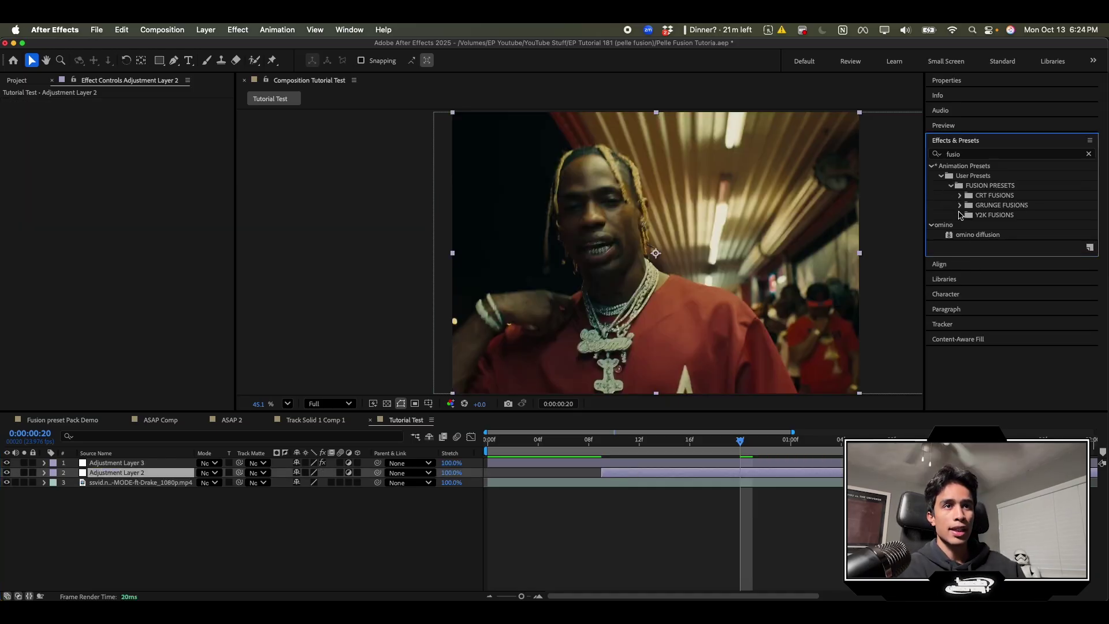
left_click(960, 215)
scroll(1017, 335, "down", 3)
left_click_drag(1019, 316, 956, 352)
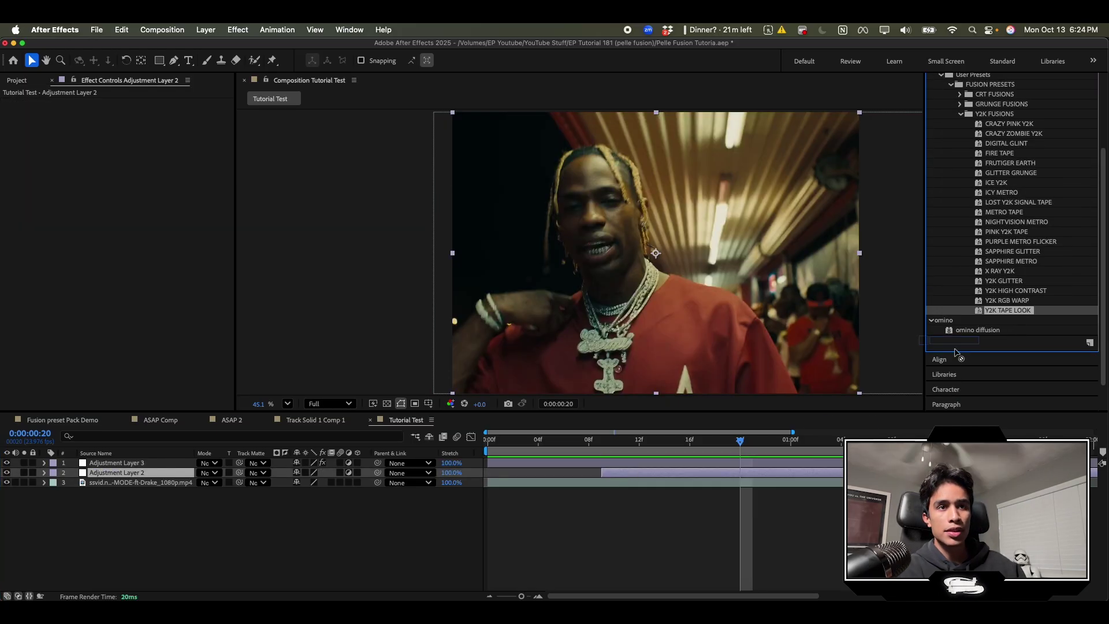
left_click_drag(807, 477, 808, 477)
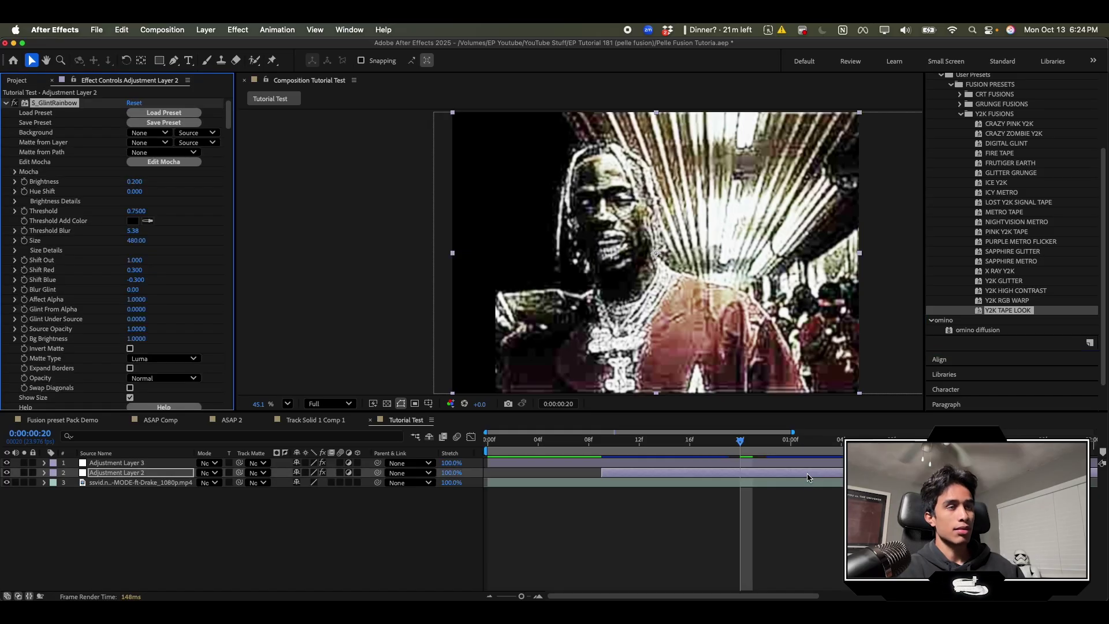
key("super+z")
Step: Apply the LOST CRT TAPE preset from CRT FUSIONS to Adjustment Layer 2
scroll(1073, 301, "up", 4)
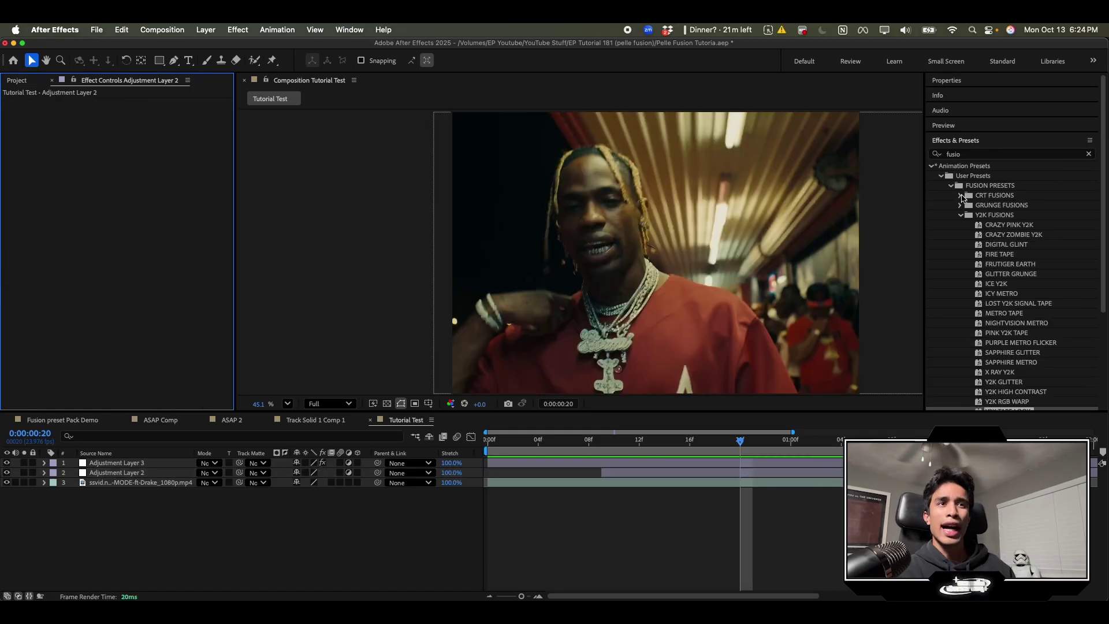
left_click(962, 196)
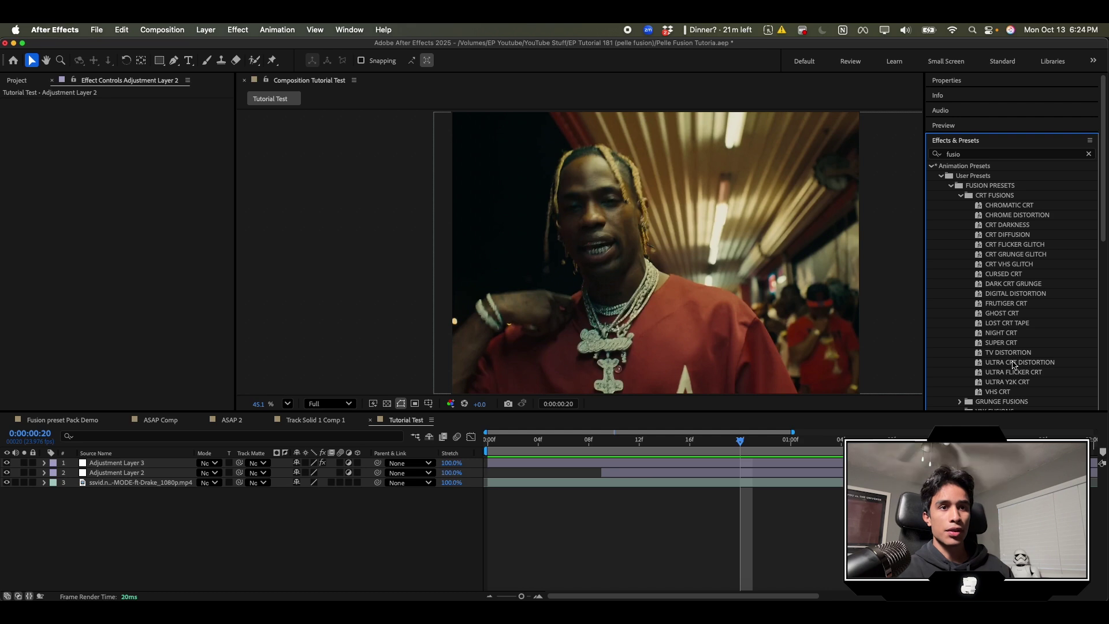
left_click_drag(1037, 383, 803, 474)
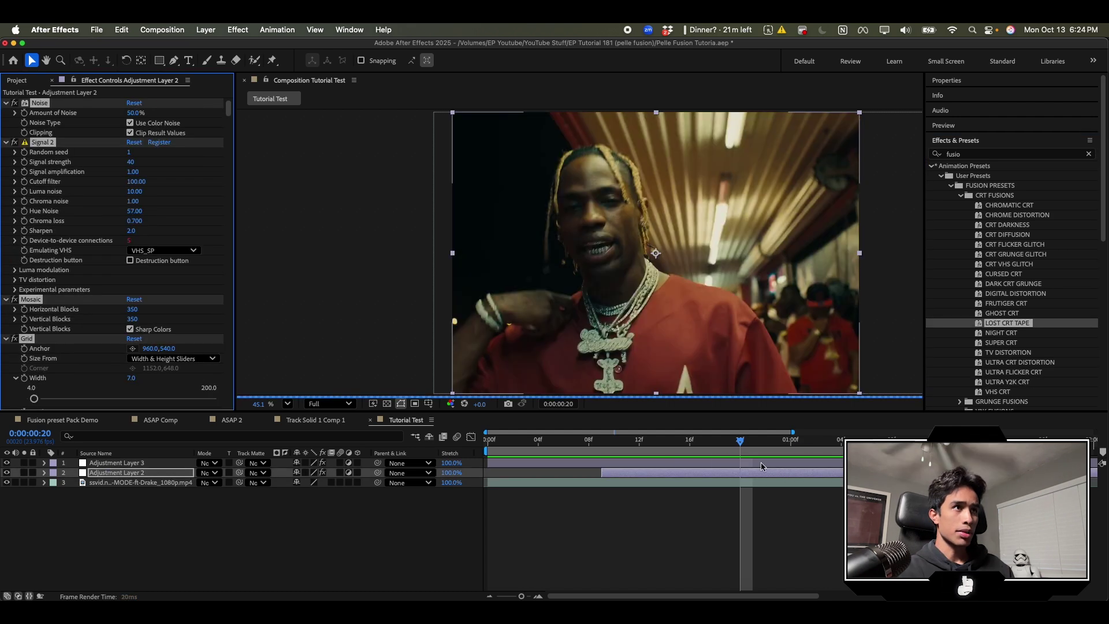
left_click(768, 474)
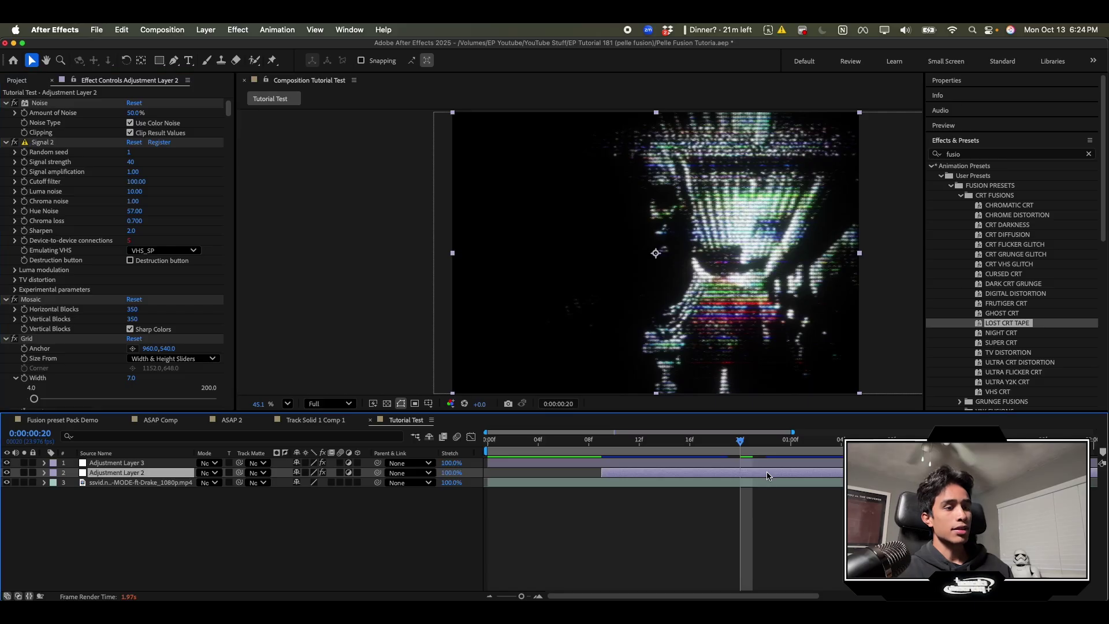
Step: Examine the full stack of effects that the LOST CRT TAPE preset placed on Adjustment Layer 2
scroll(111, 173, "down", 10)
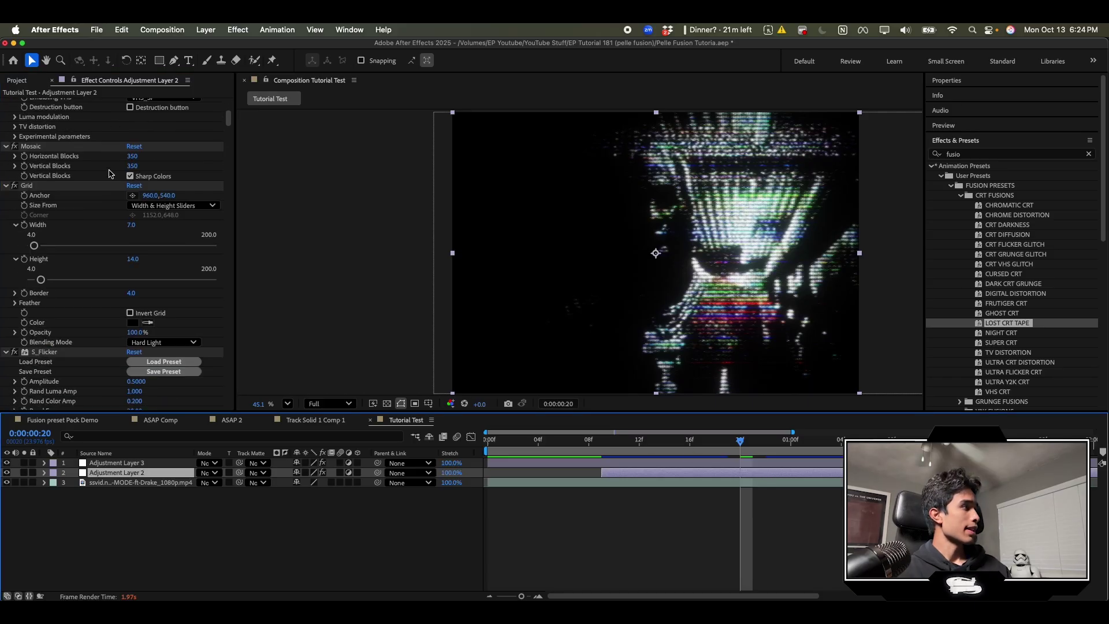
scroll(85, 245, "down", 20)
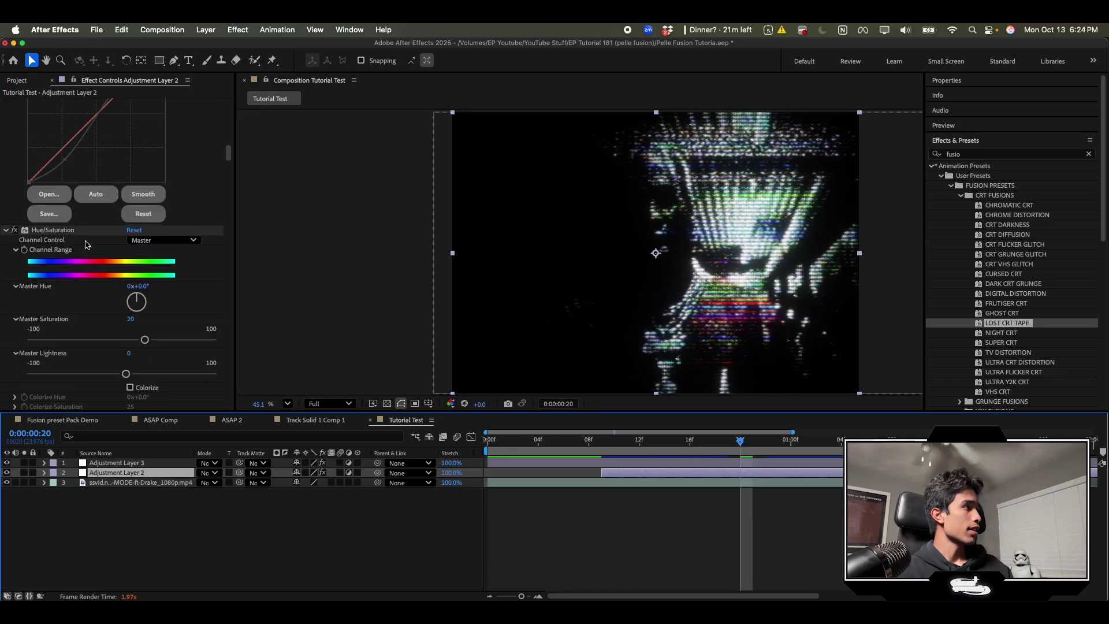
scroll(86, 245, "down", 20)
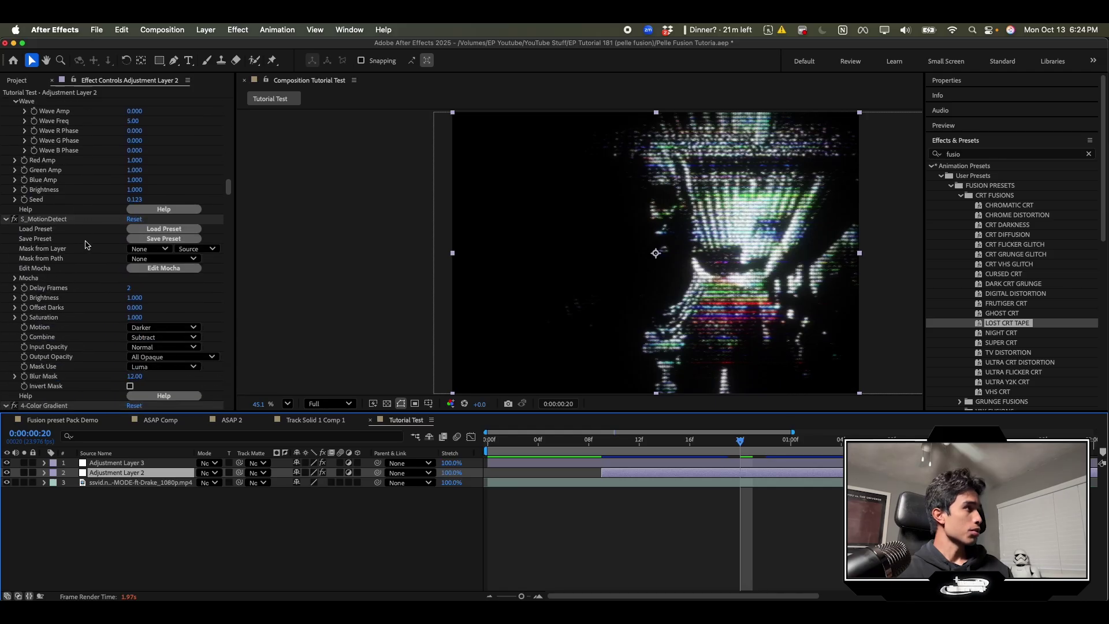
scroll(85, 245, "down", 15)
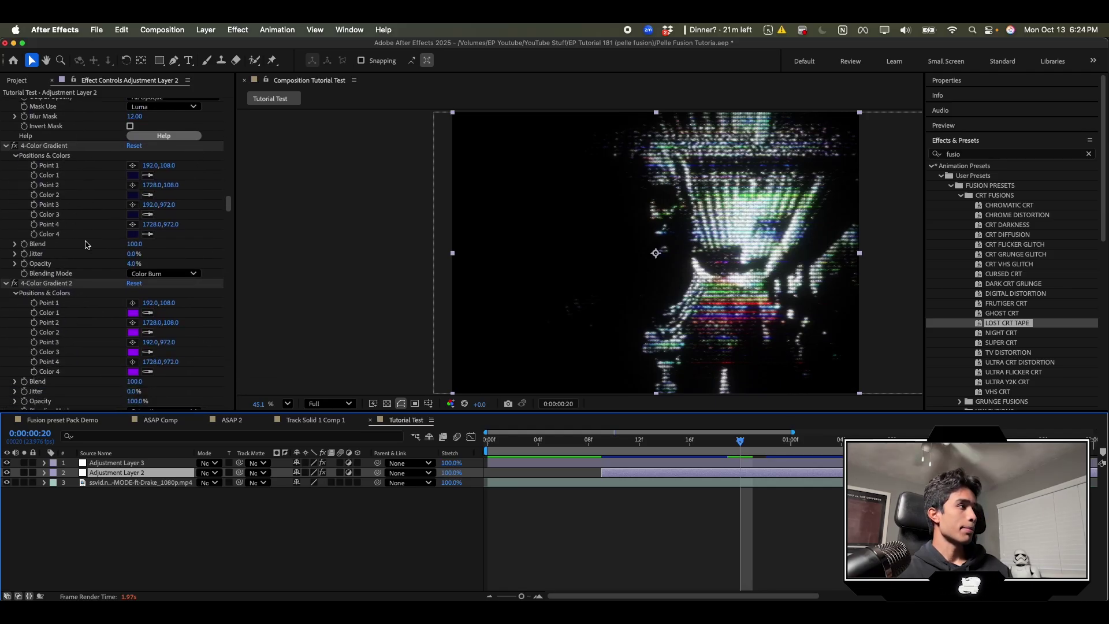
scroll(86, 245, "down", 20)
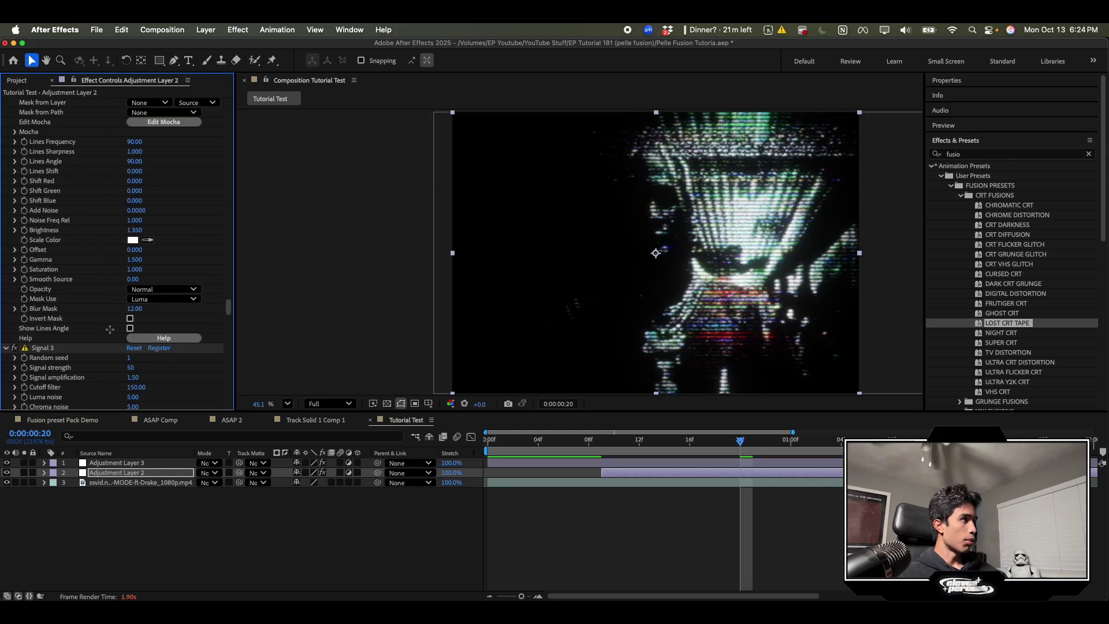
scroll(110, 330, "down", 20)
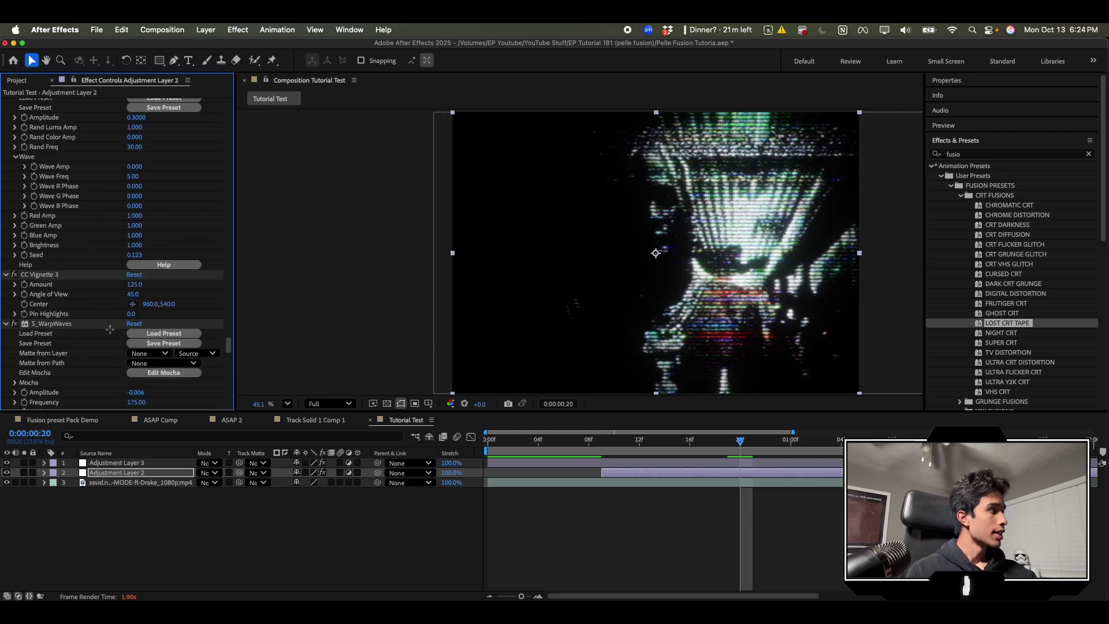
scroll(110, 329, "down", 10)
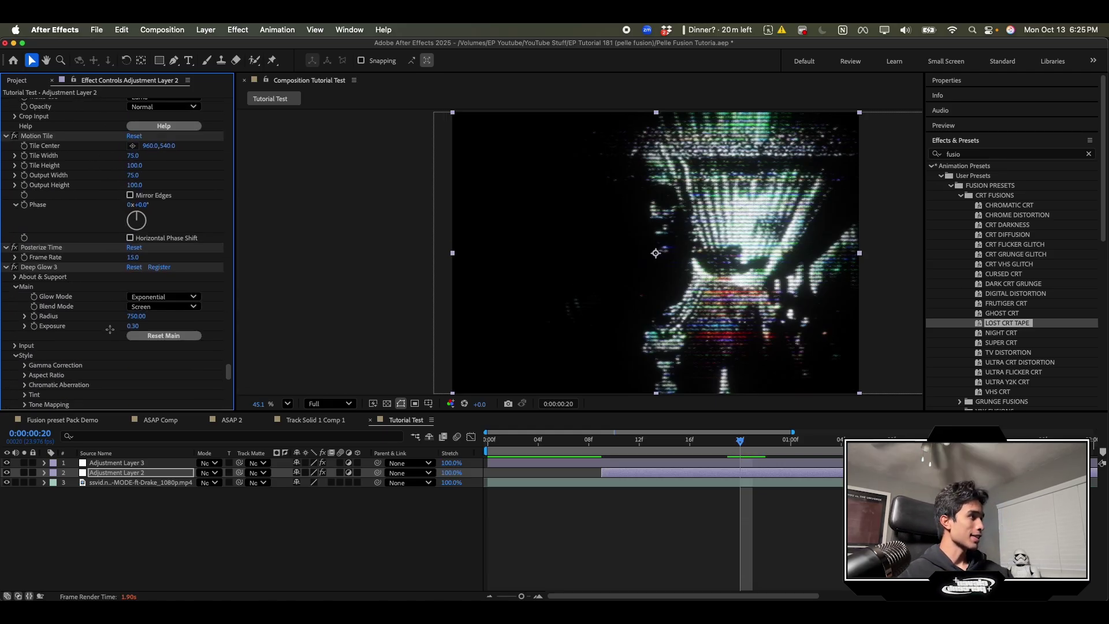
scroll(110, 330, "down", 10)
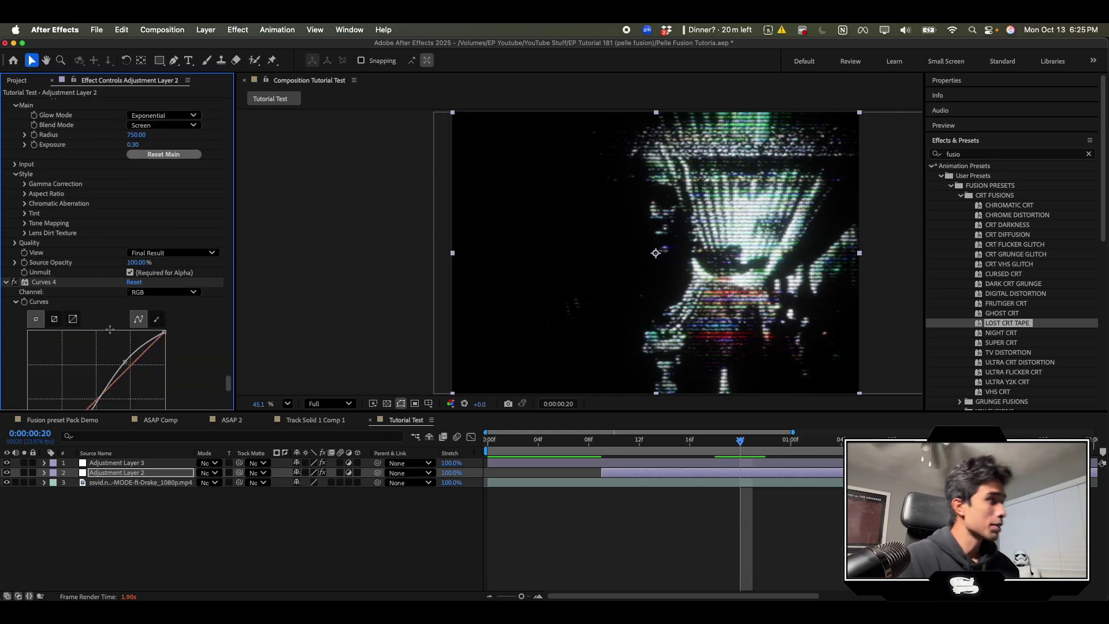
scroll(110, 329, "down", 15)
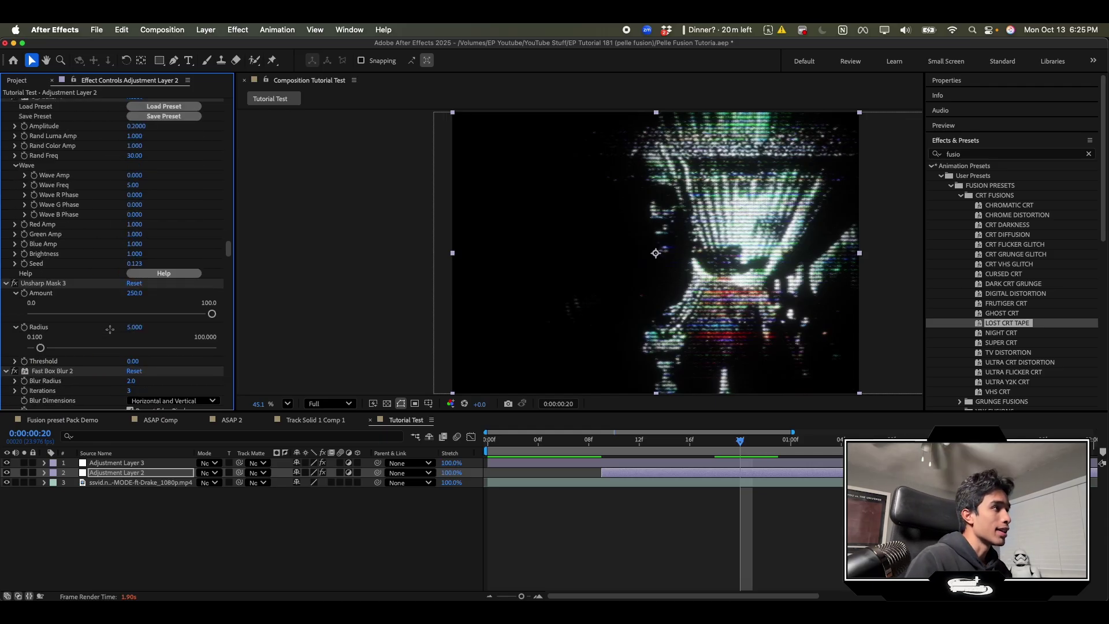
scroll(110, 329, "up", 10)
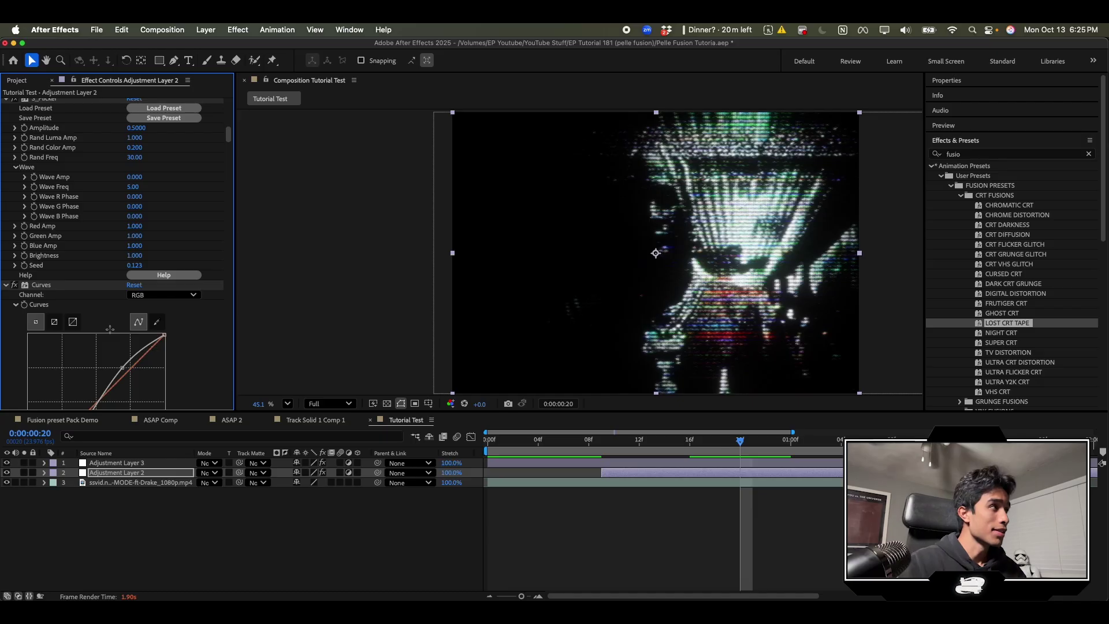
scroll(109, 330, "up", 10)
Step: Collapse CRT FUSIONS and look through the presets in Y2K FUSIONS
left_click(961, 196)
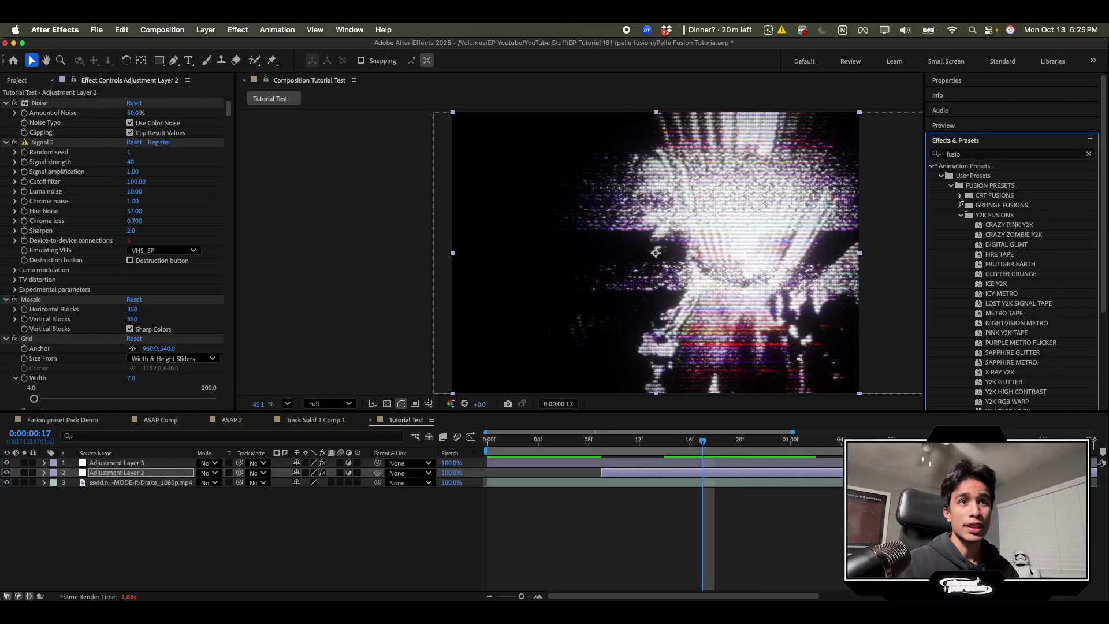
left_click(961, 216)
left_click(961, 216)
scroll(980, 272, "down", 5)
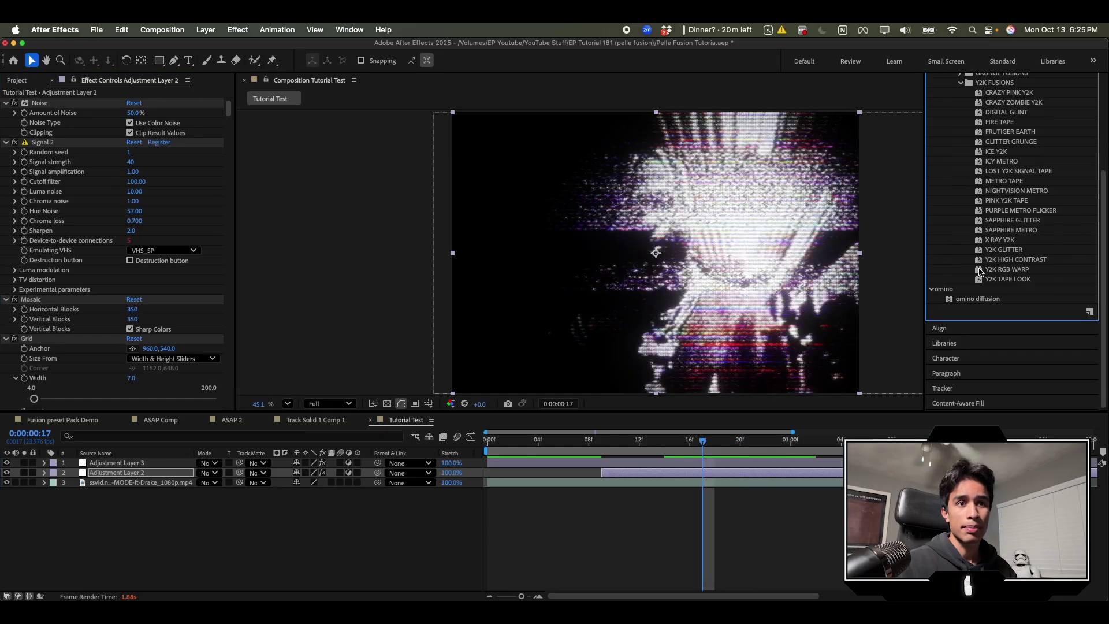
scroll(980, 271, "up", 3)
Step: Switch to Chrome to view the FUSION PRESETS product page and return to After Effects
key("super+Tab")
scroll(554, 346, "up", 1)
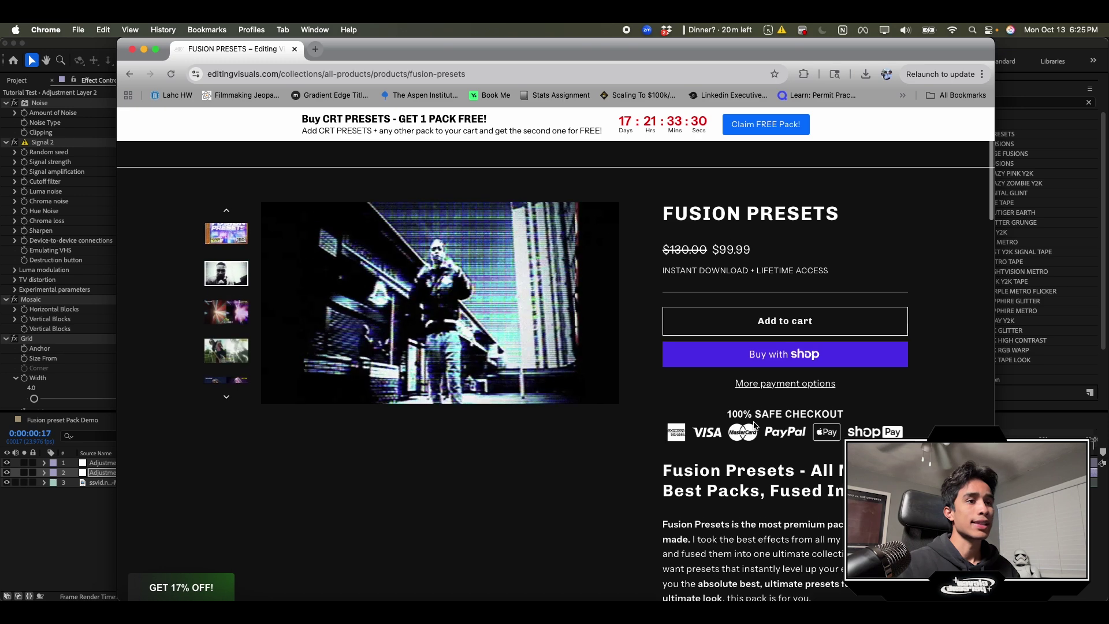
key("super+Tab")
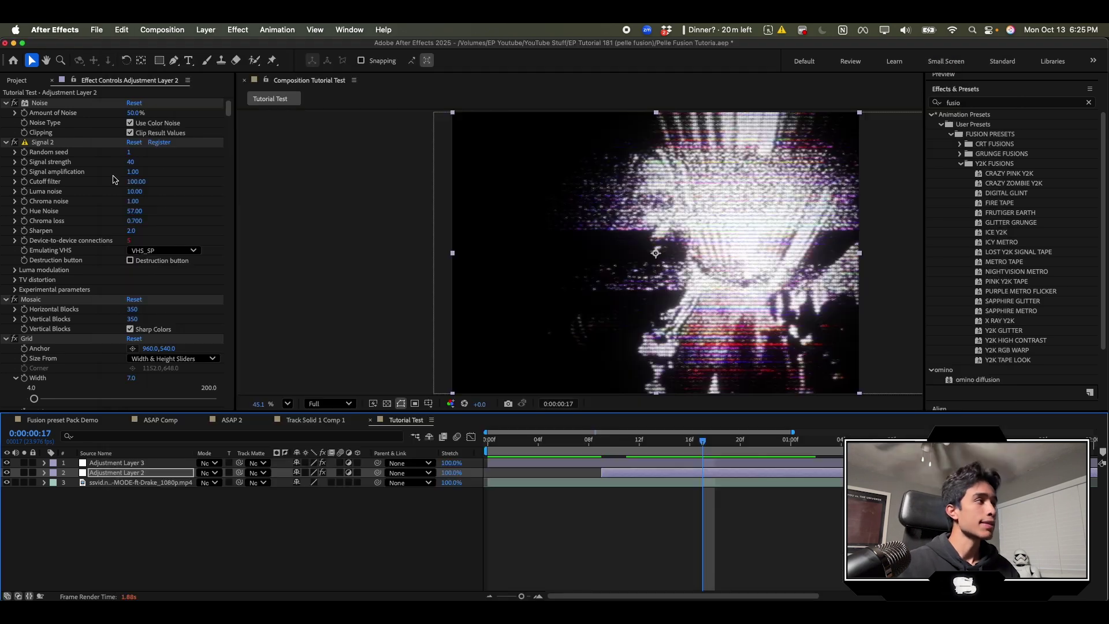
Step: Play back the Tutorial Test composition from the start to review the hit shake with the CRT look
scroll(92, 263, "down", 1)
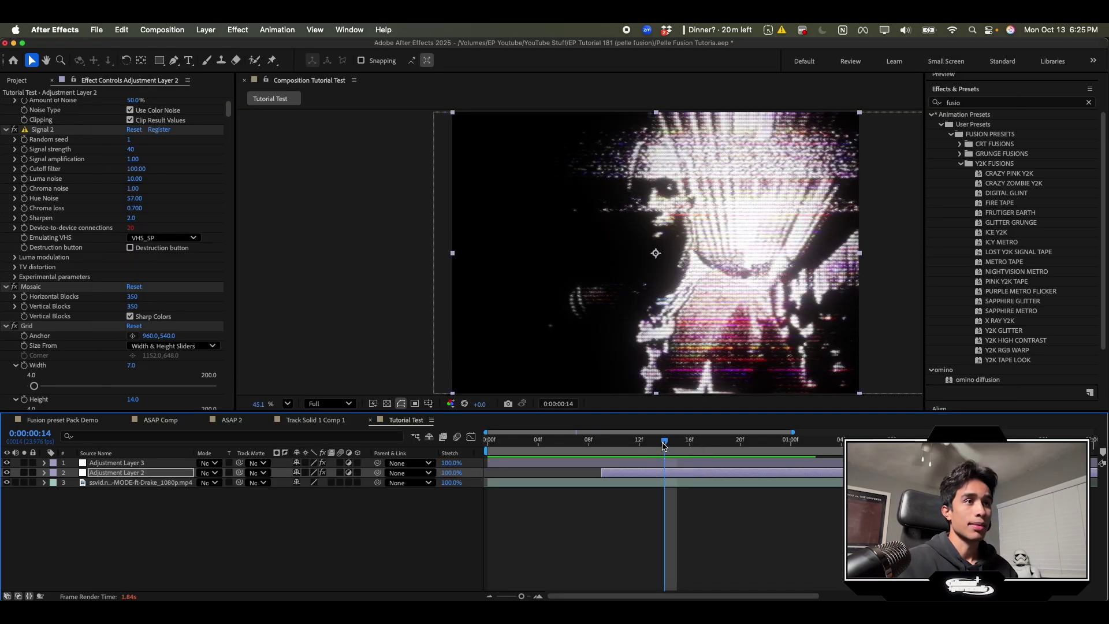
left_click_drag(701, 443, 488, 442)
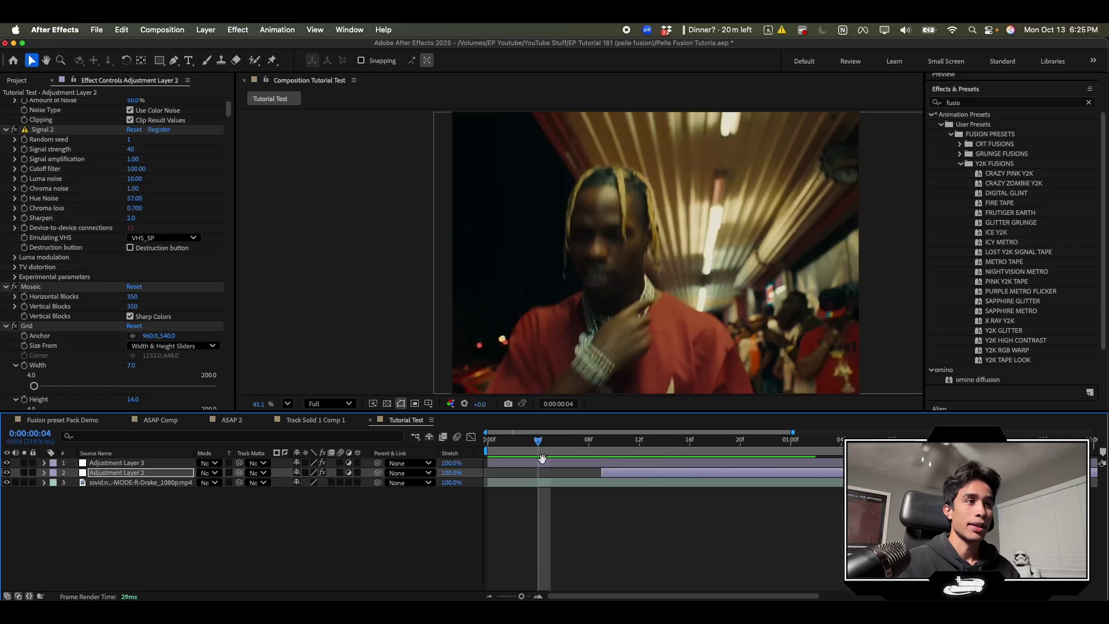
key("space")
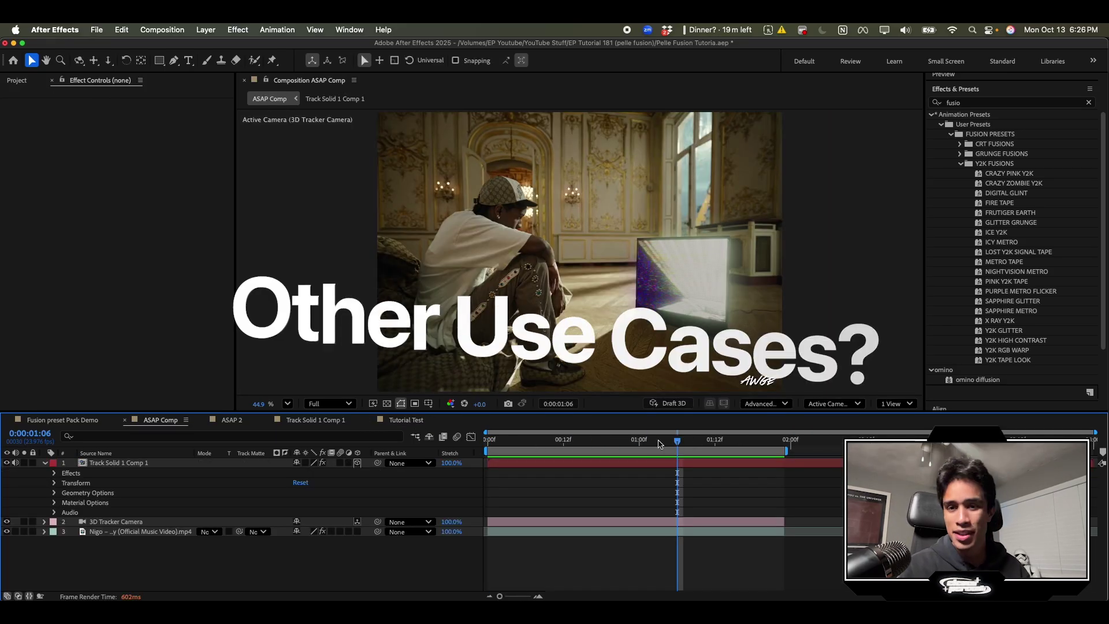
Step: Play back ASAP Comp to examine the footage of the man facing the television
key("space")
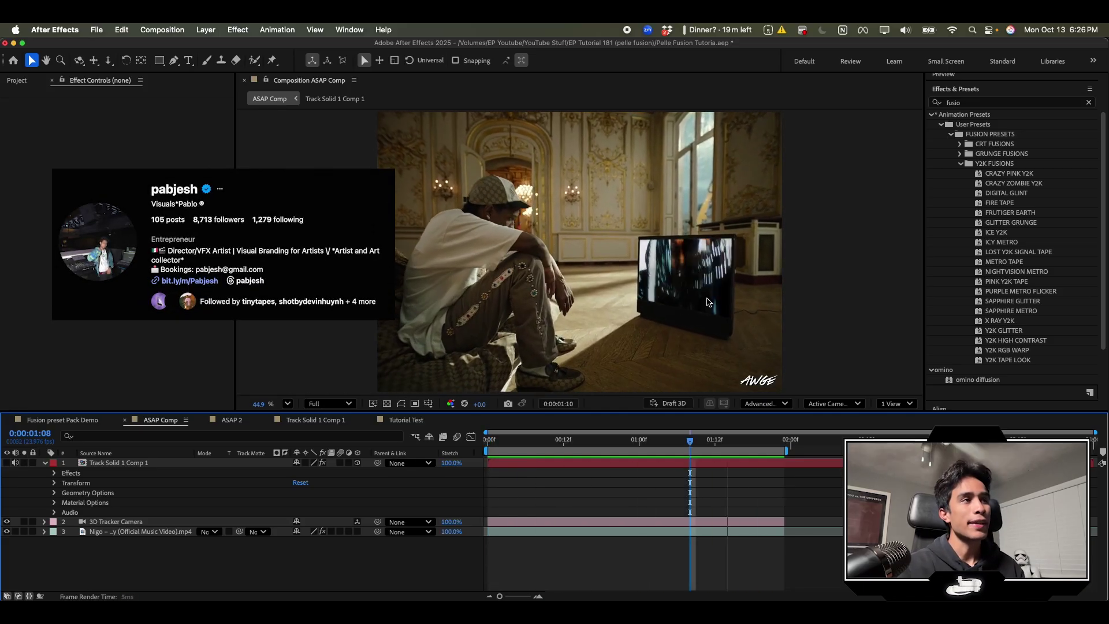
key("space")
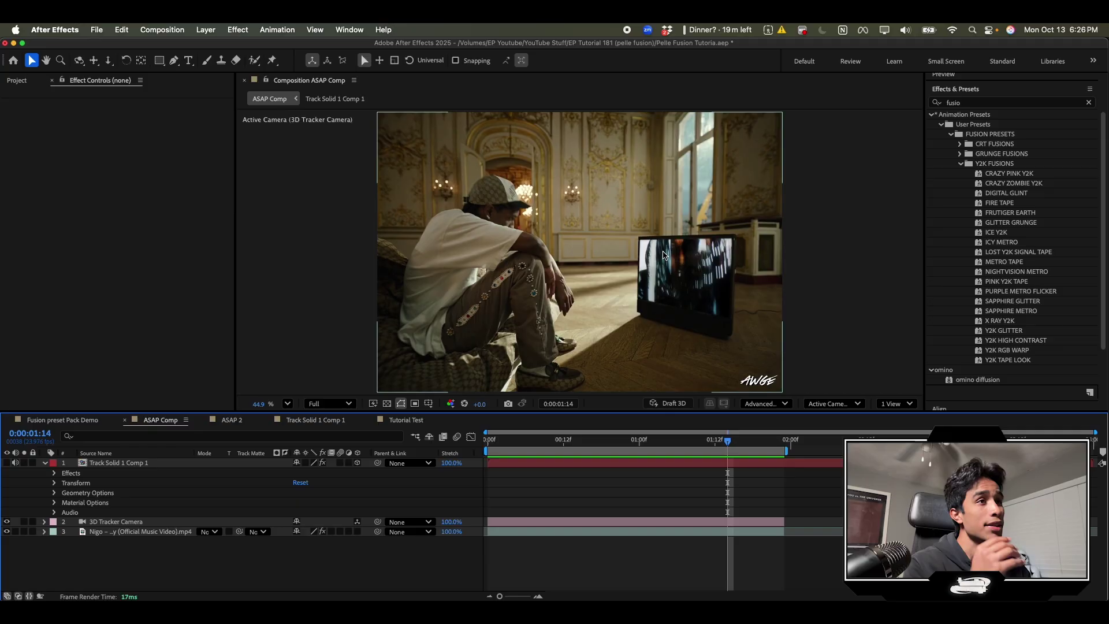
key("space")
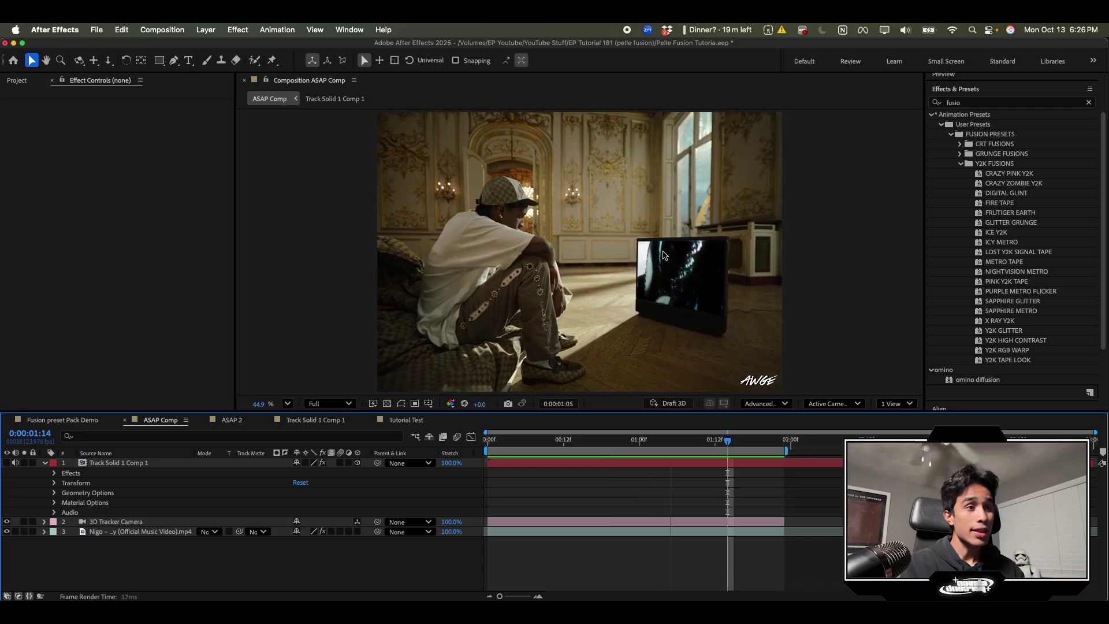
key("space")
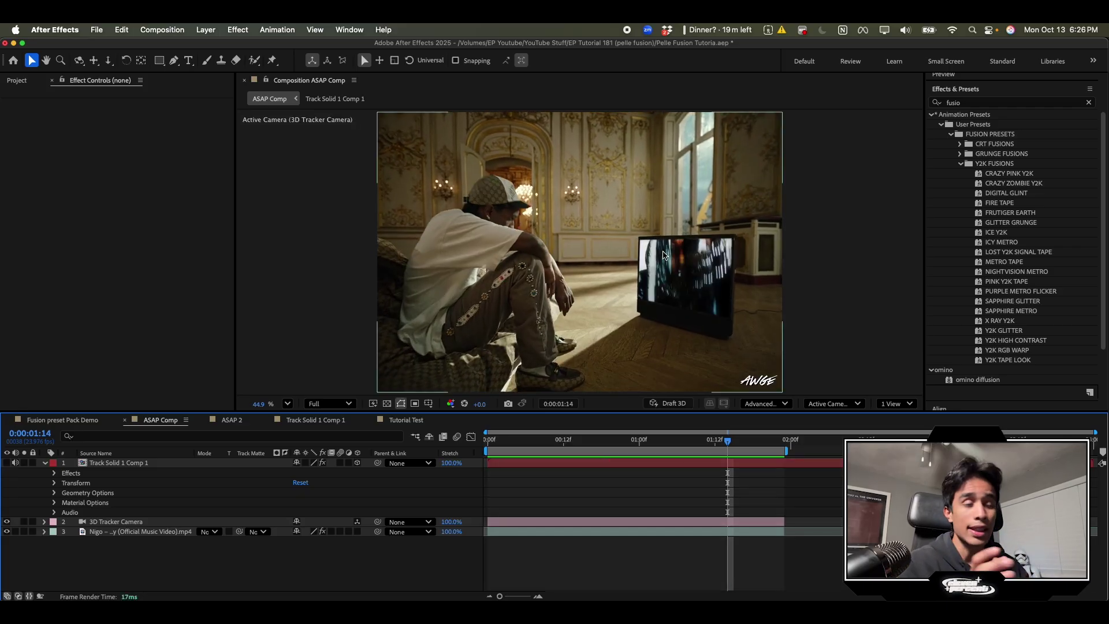
Step: Delete the Track Solid 1 Comp 1 and 3D Tracker Camera layers from ASAP Comp, keeping only the music video footage
left_click(545, 462)
key("Delete")
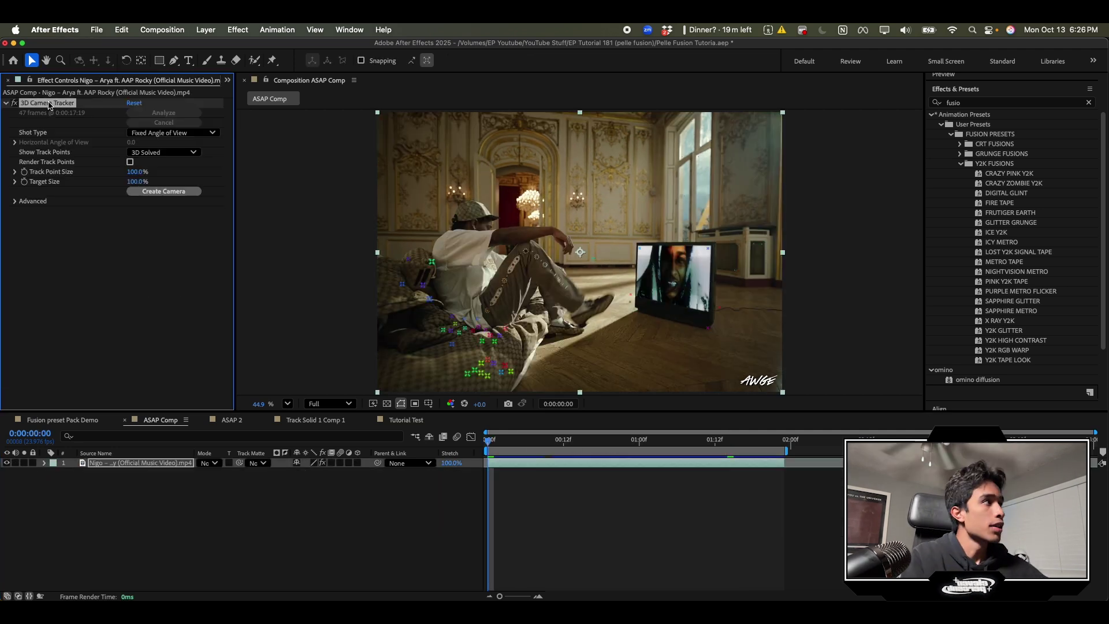
key("Delete")
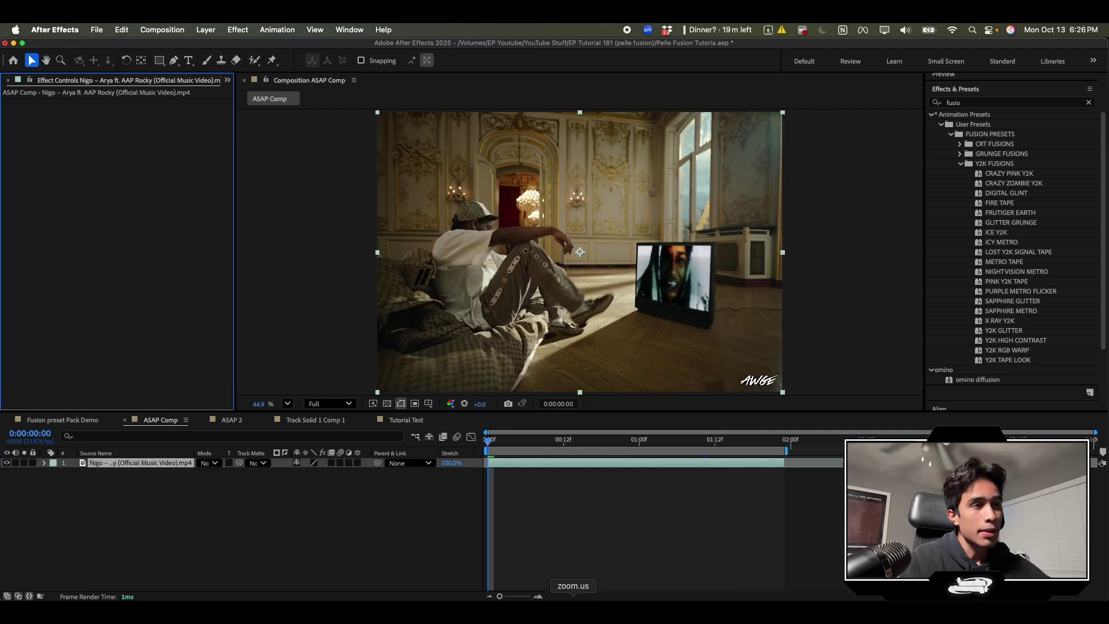
Step: Run Track Camera on the music video footage layer in ASAP Comp
left_click(841, 565)
left_click(735, 462)
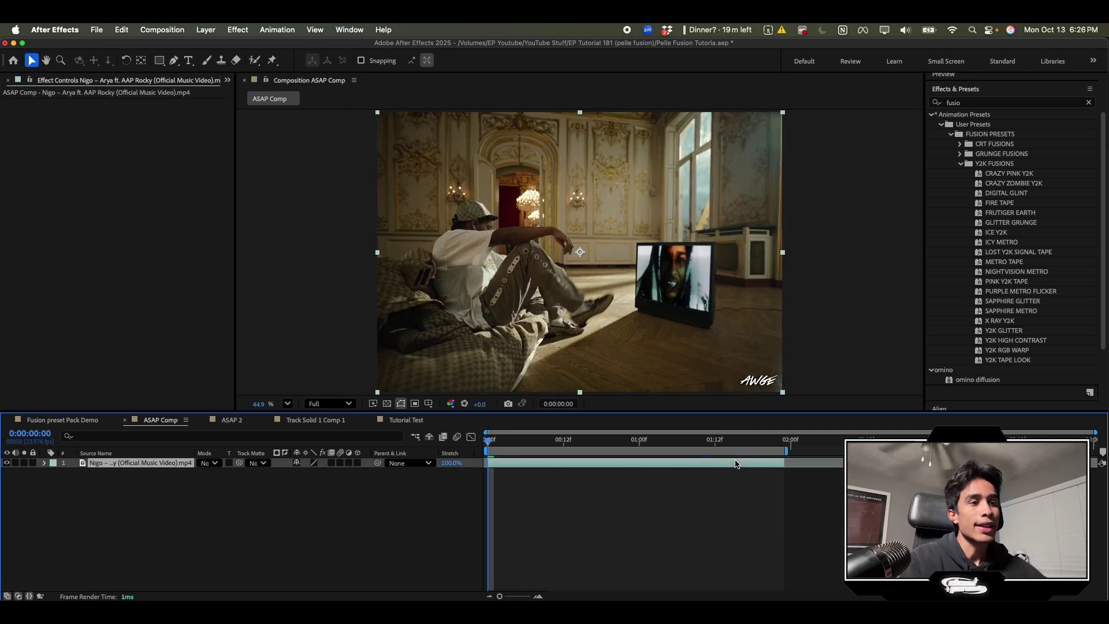
left_click(964, 90)
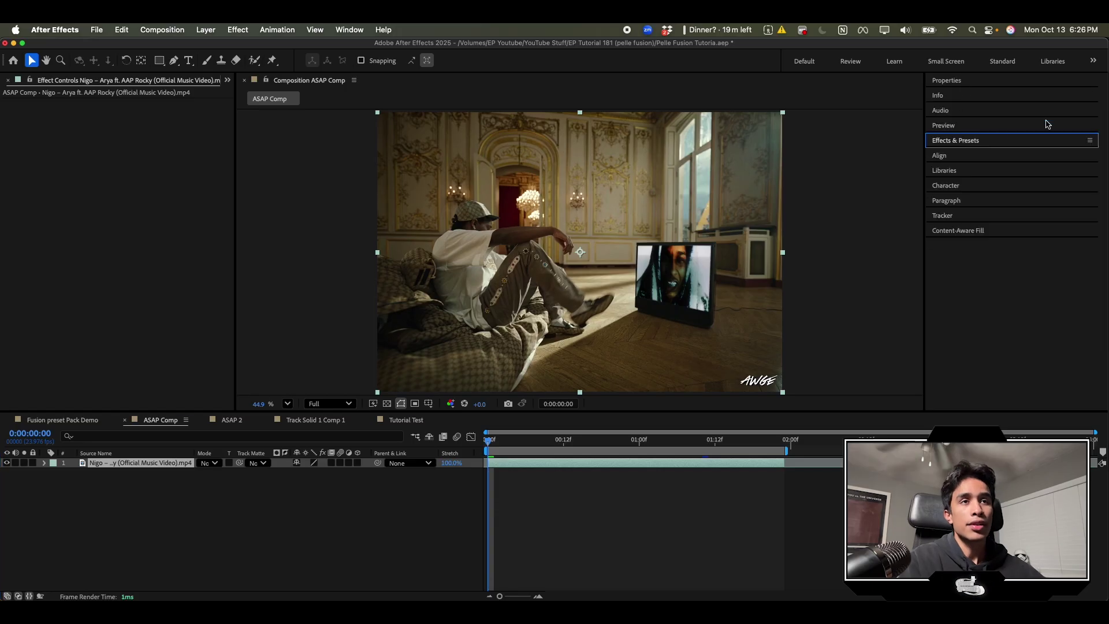
left_click(942, 215)
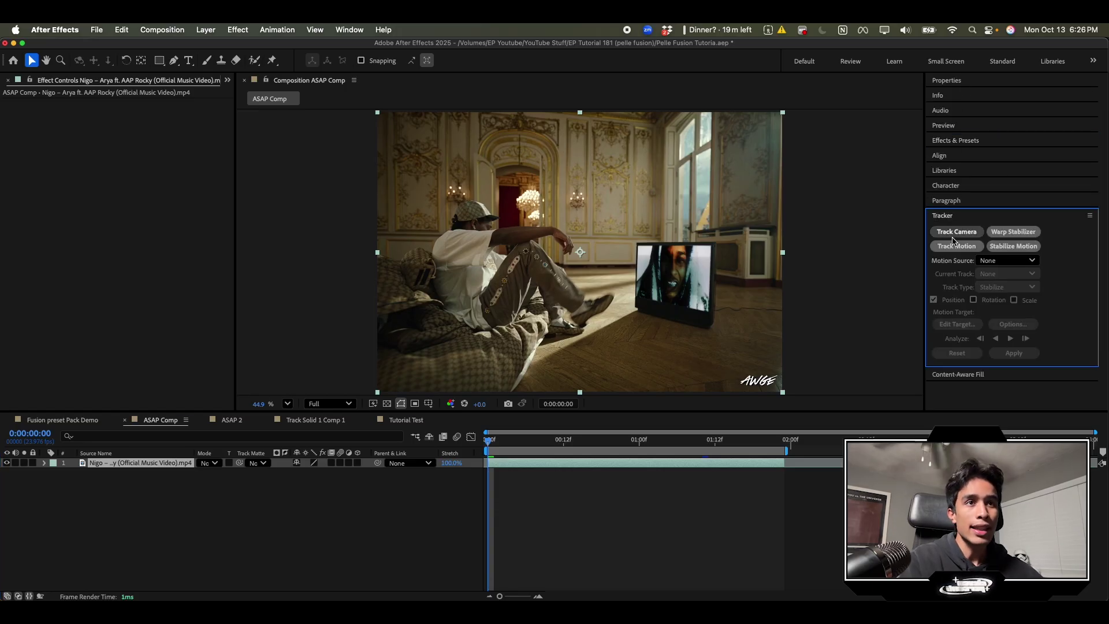
left_click(959, 231)
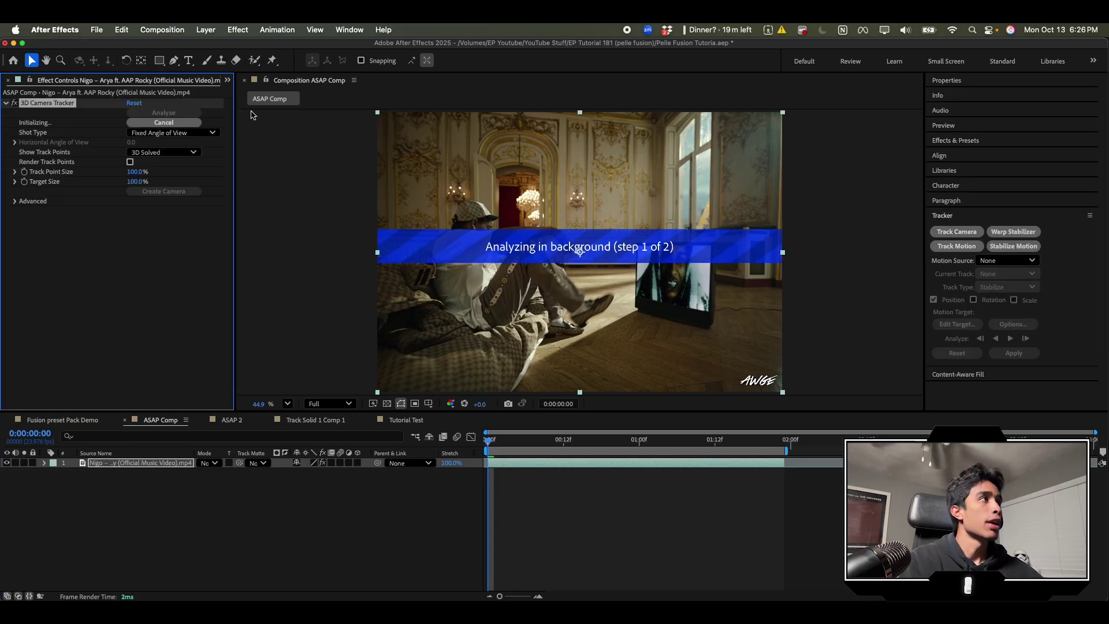
Step: Compare the width and height in ASAP Comp's Composition Settings with the dimensions of its source music video footage
left_click(153, 30)
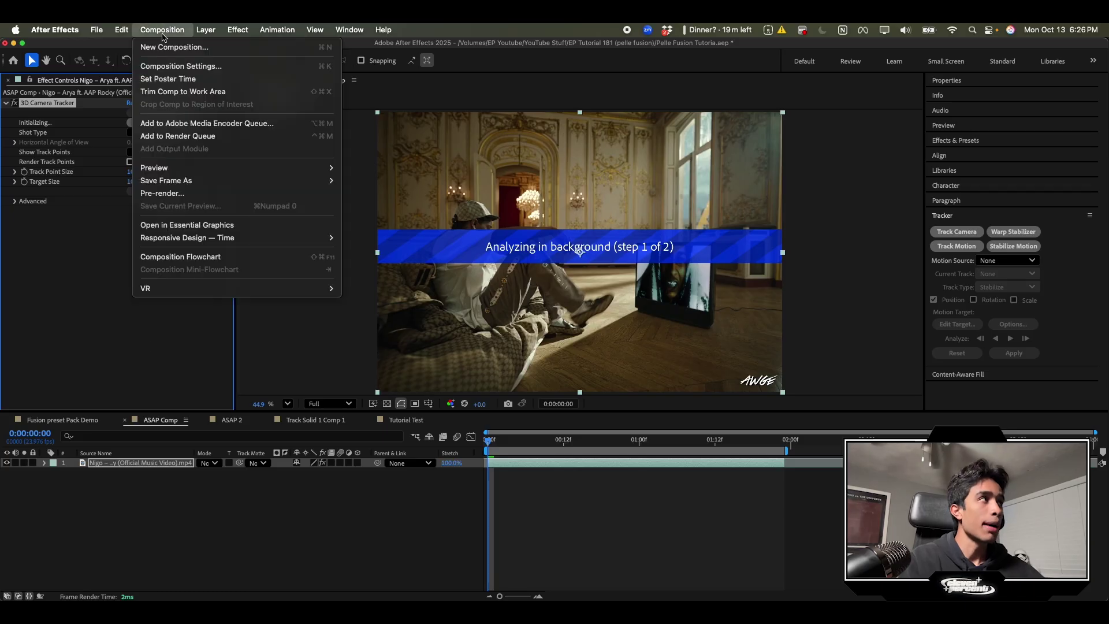
left_click(164, 32)
left_click(164, 32)
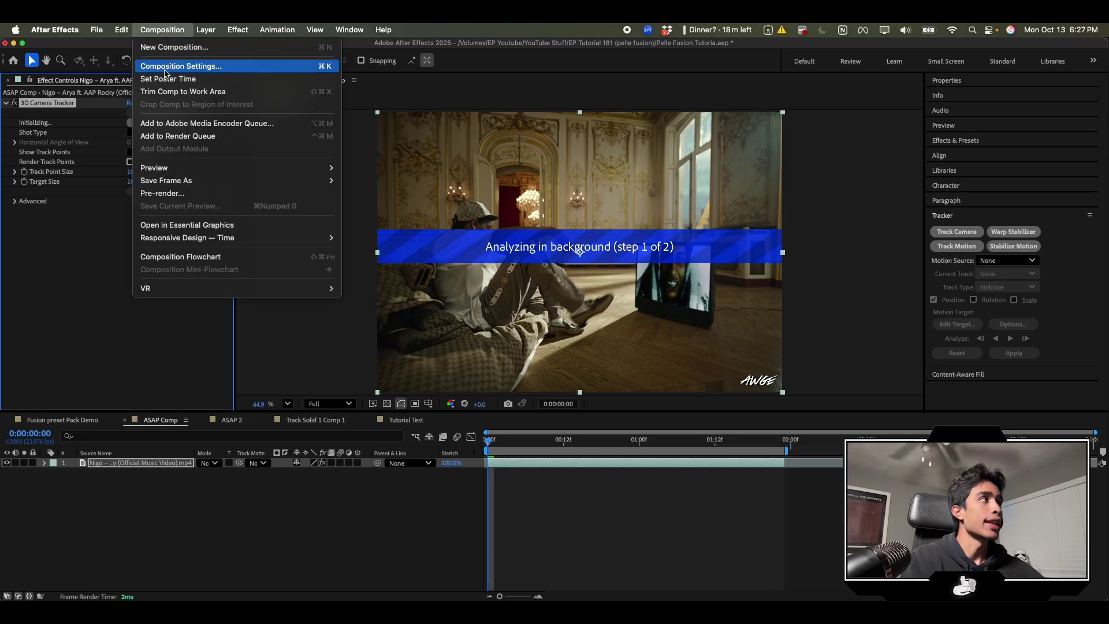
left_click(171, 67)
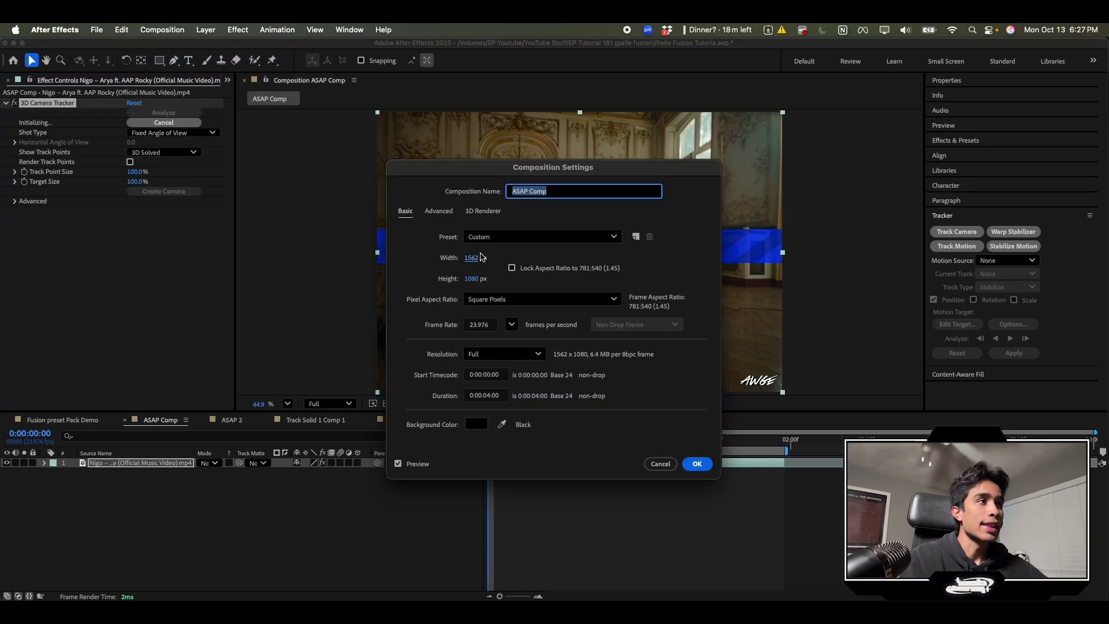
left_click_drag(477, 164, 263, 144)
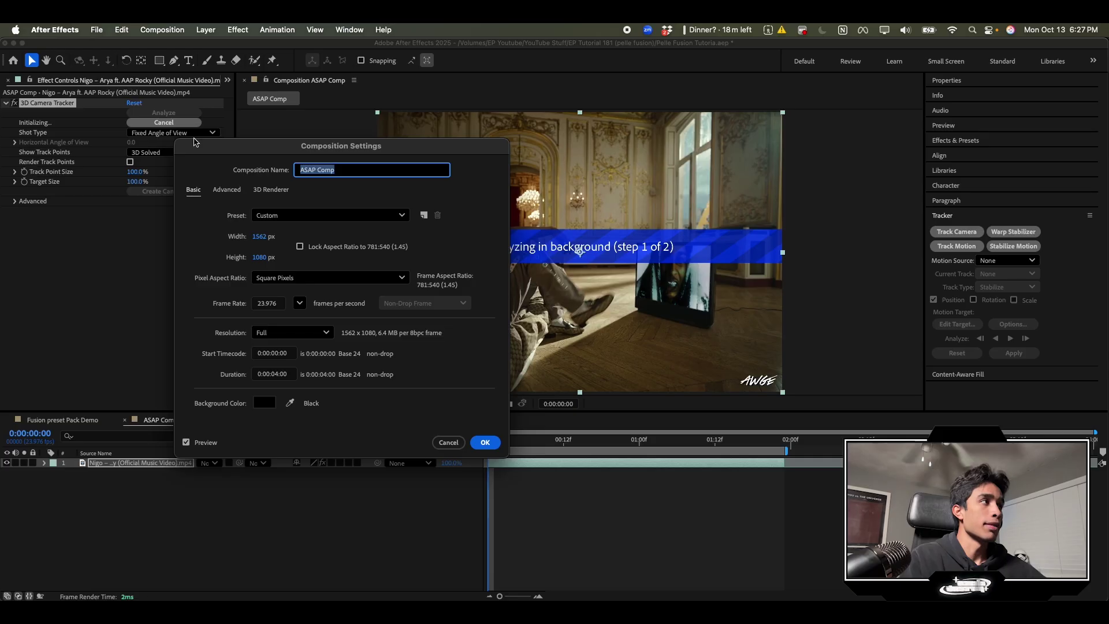
left_click_drag(234, 143, 324, 109)
left_click(74, 261)
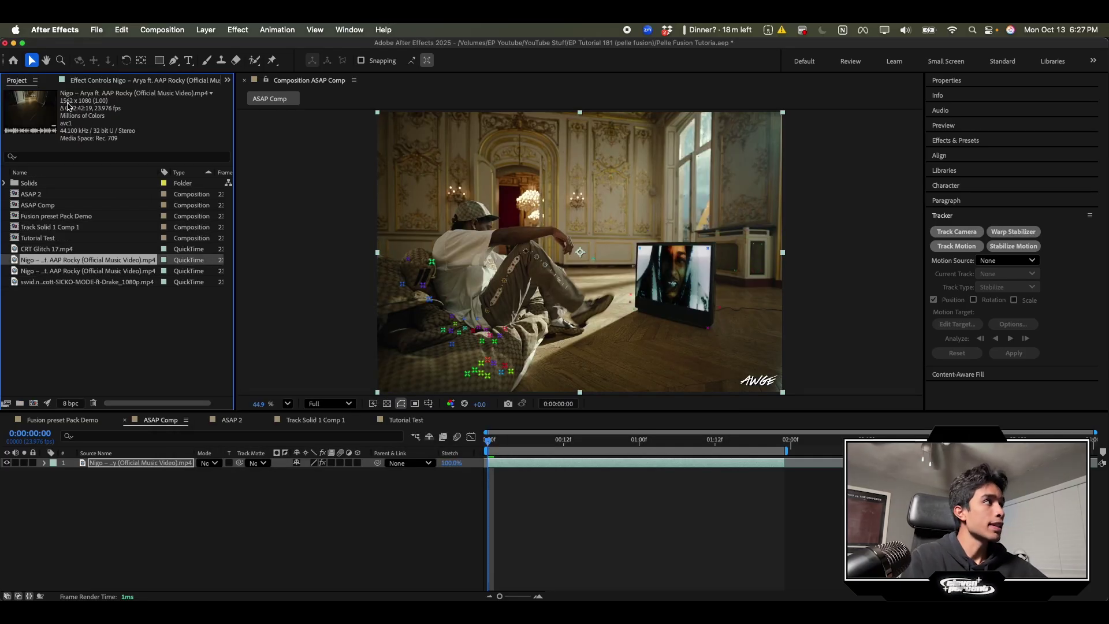
left_click(144, 28)
left_click(165, 65)
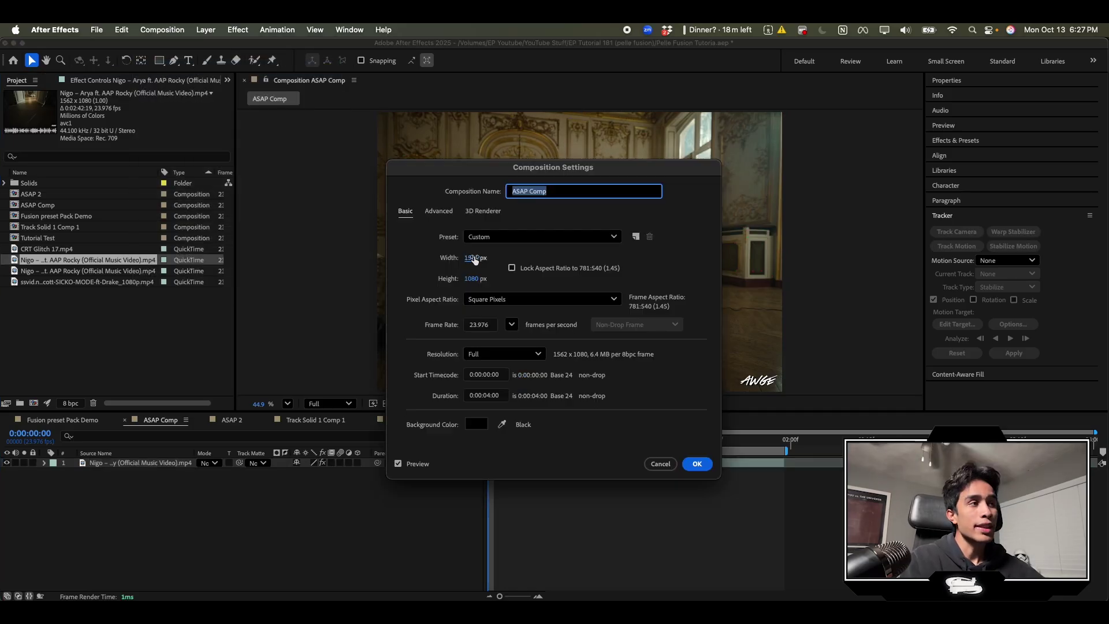
left_click(695, 463)
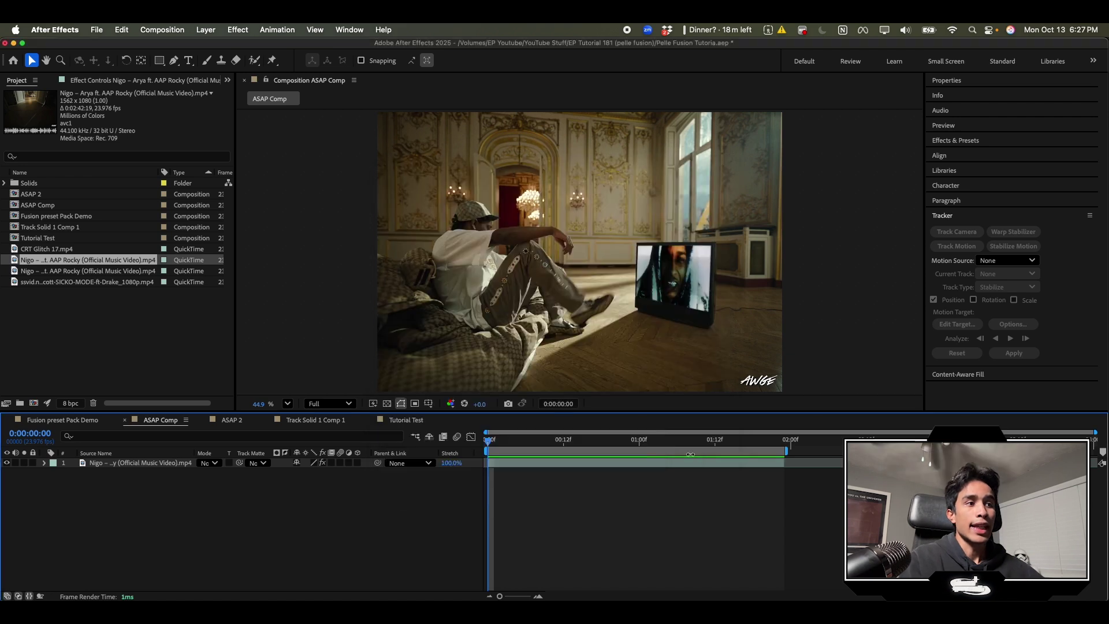
Step: Create a solid and camera in ASAP Comp from four 3D Camera Tracker points at the corners of the television
left_click(624, 465)
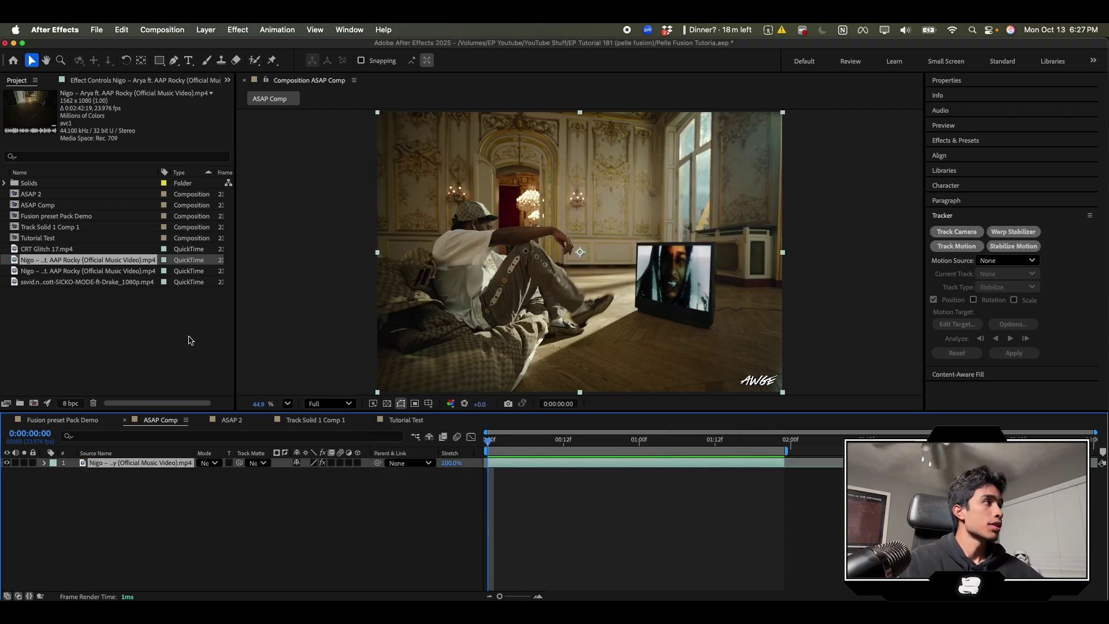
left_click(125, 80)
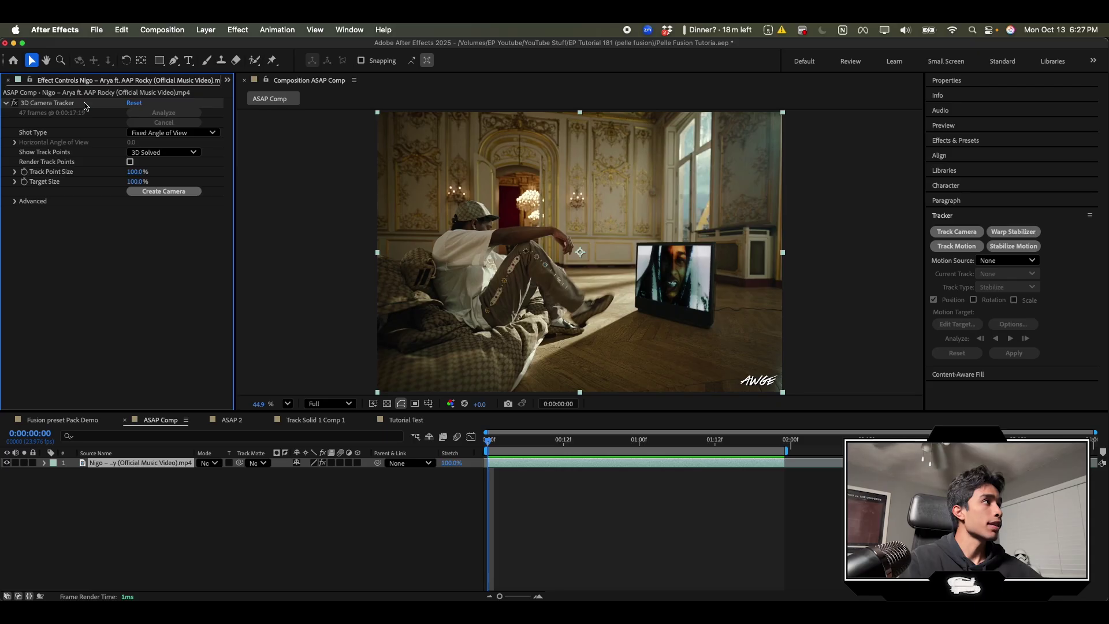
left_click(53, 104)
scroll(435, 342, "up", 5)
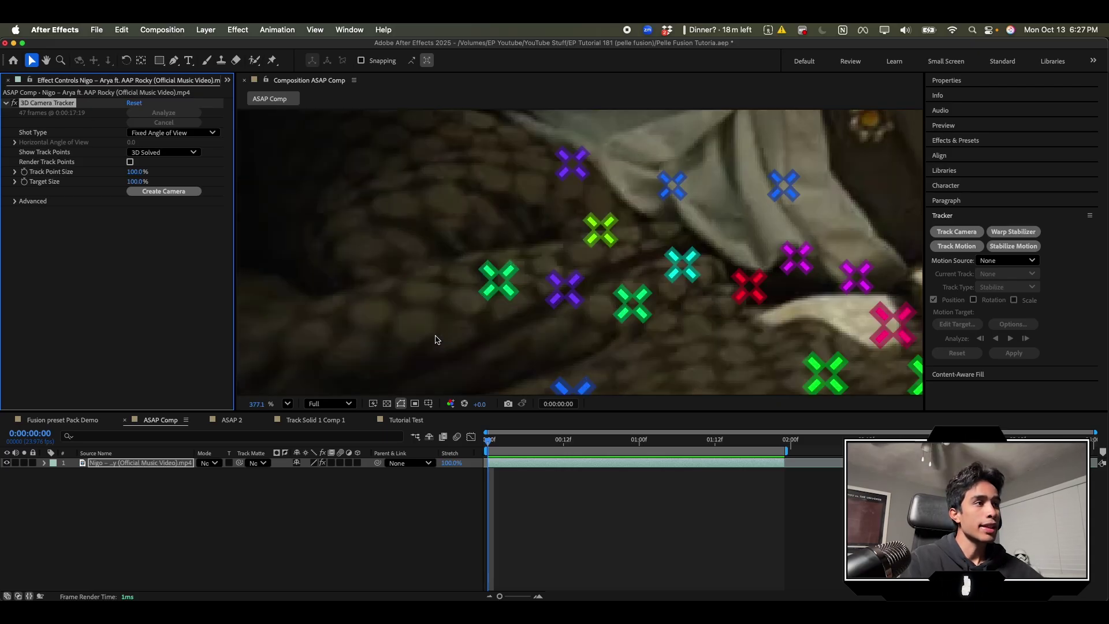
scroll(435, 339, "down", 8)
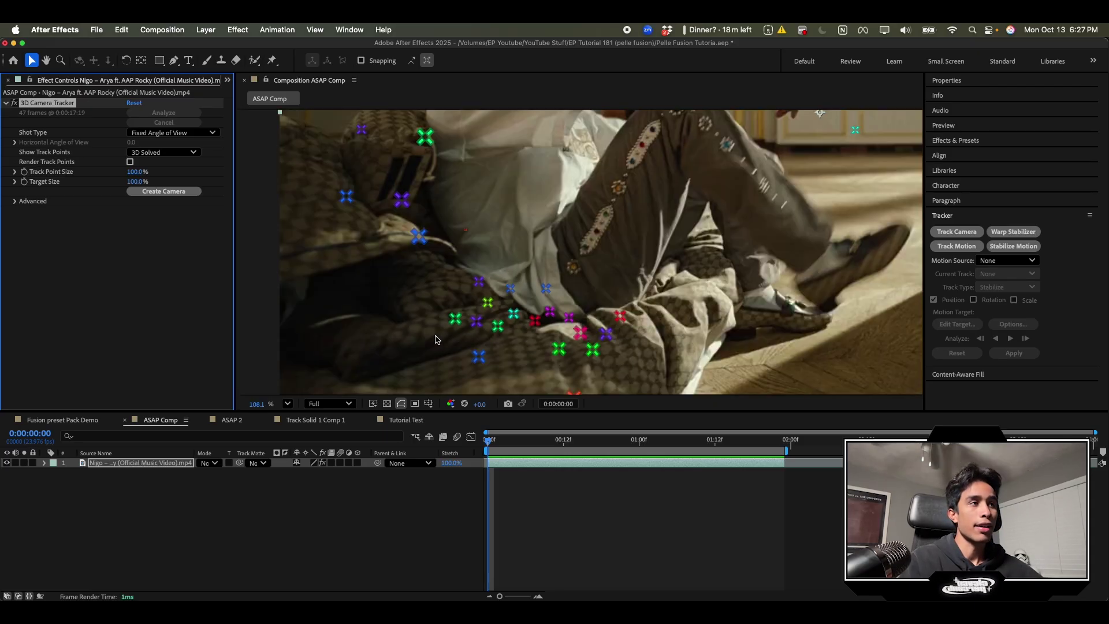
scroll(552, 323, "up", 4)
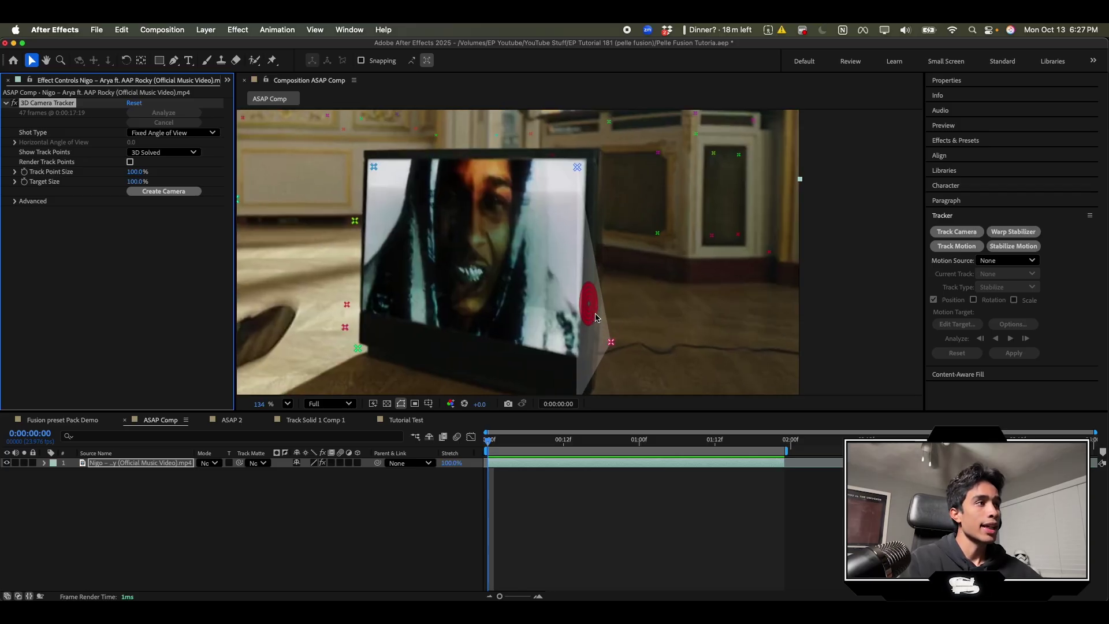
scroll(378, 354, "down", 2)
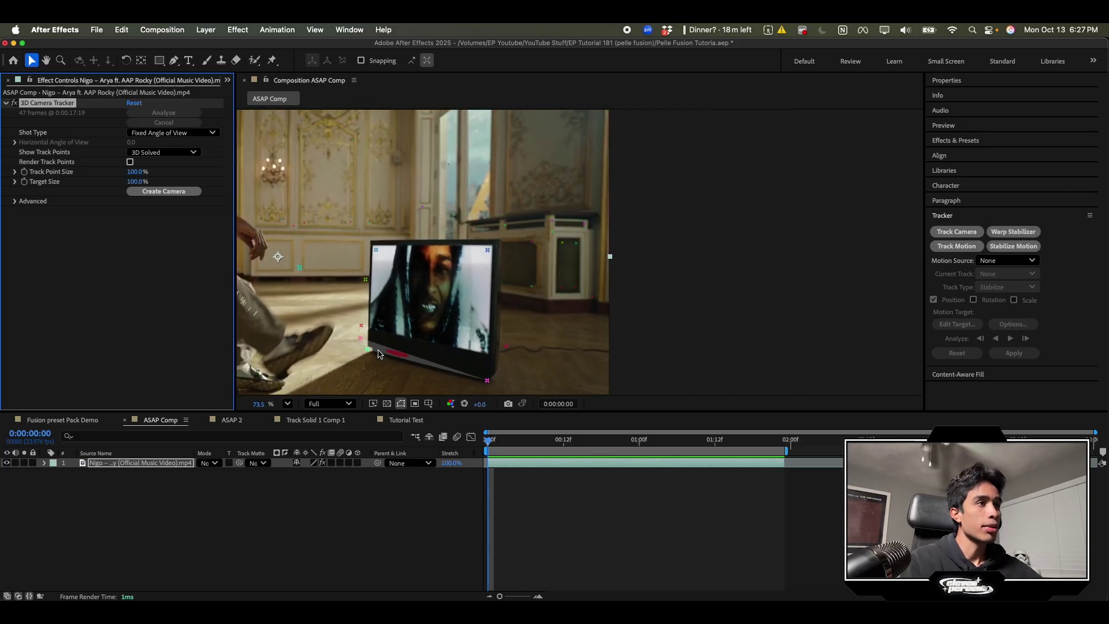
left_click(376, 250)
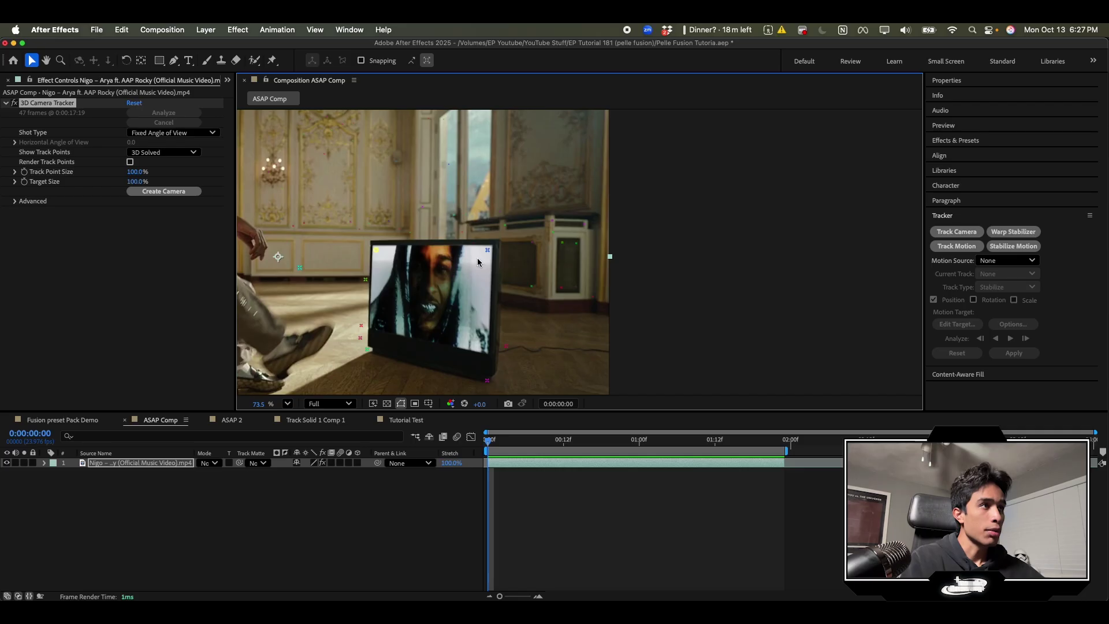
left_click(488, 381, "shift")
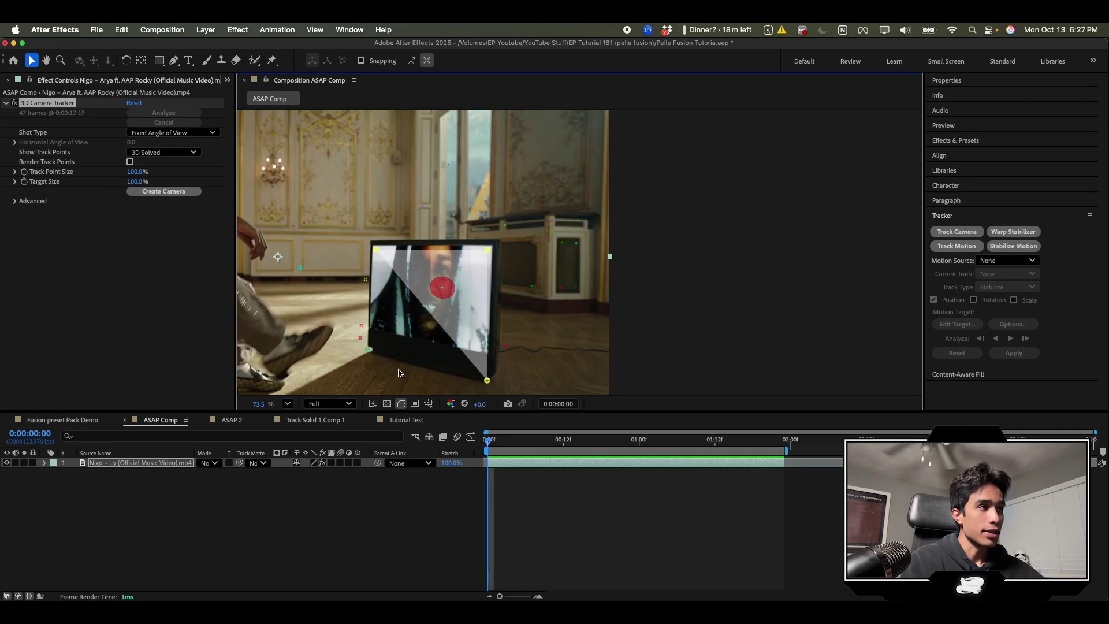
left_click(368, 351, "shift")
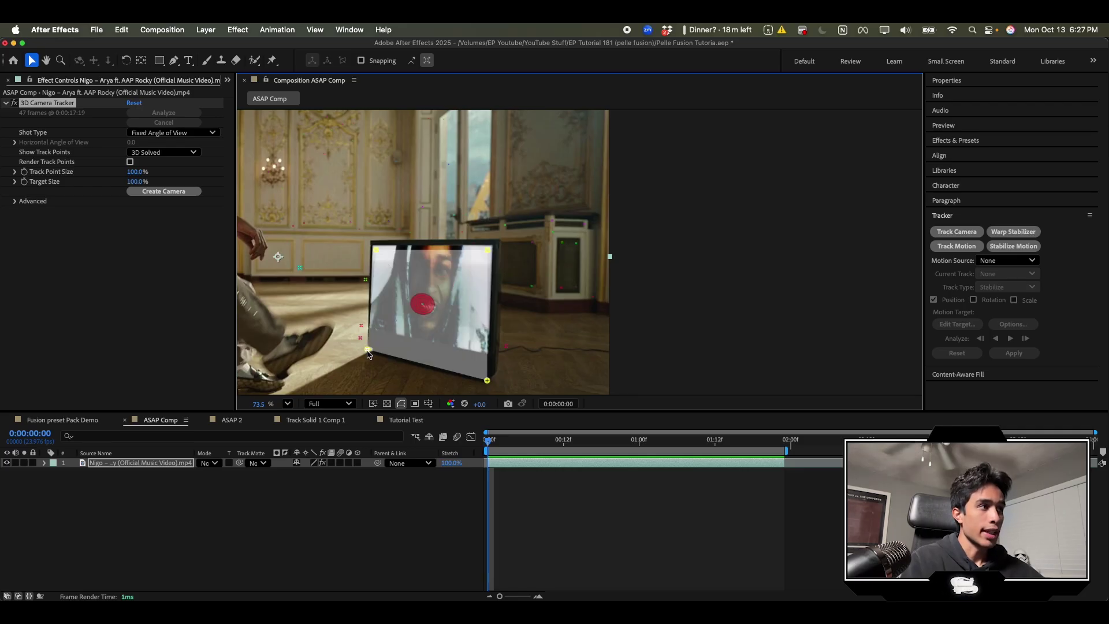
right_click(423, 312)
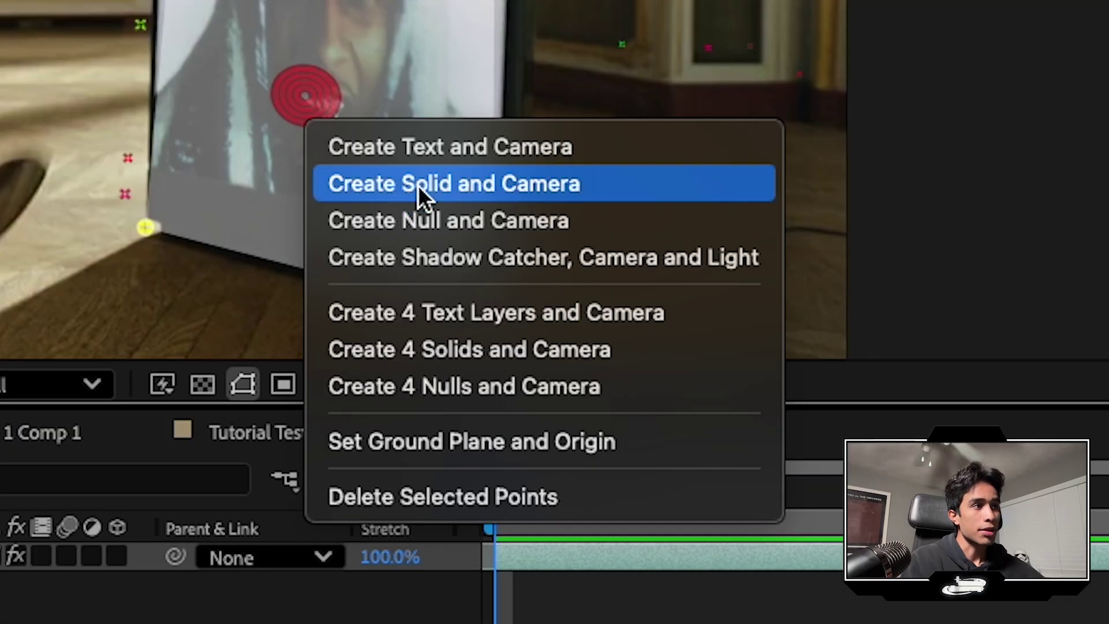
left_click(417, 184)
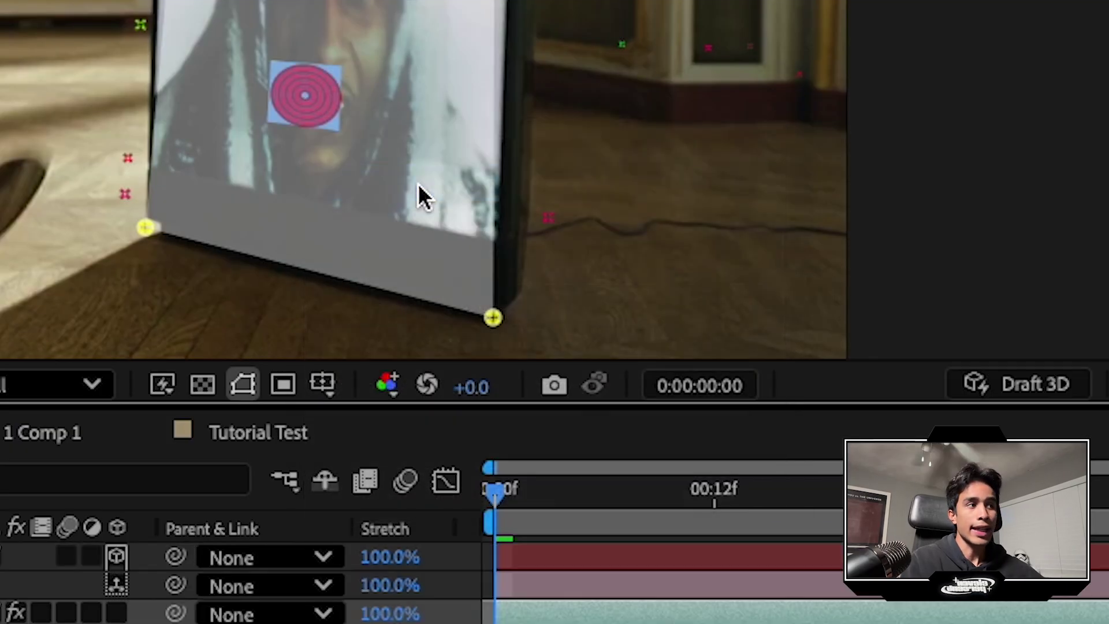
Step: Play back the tracked solid, then enlarge and raise Track Solid 1 so it covers the television screen
key("space")
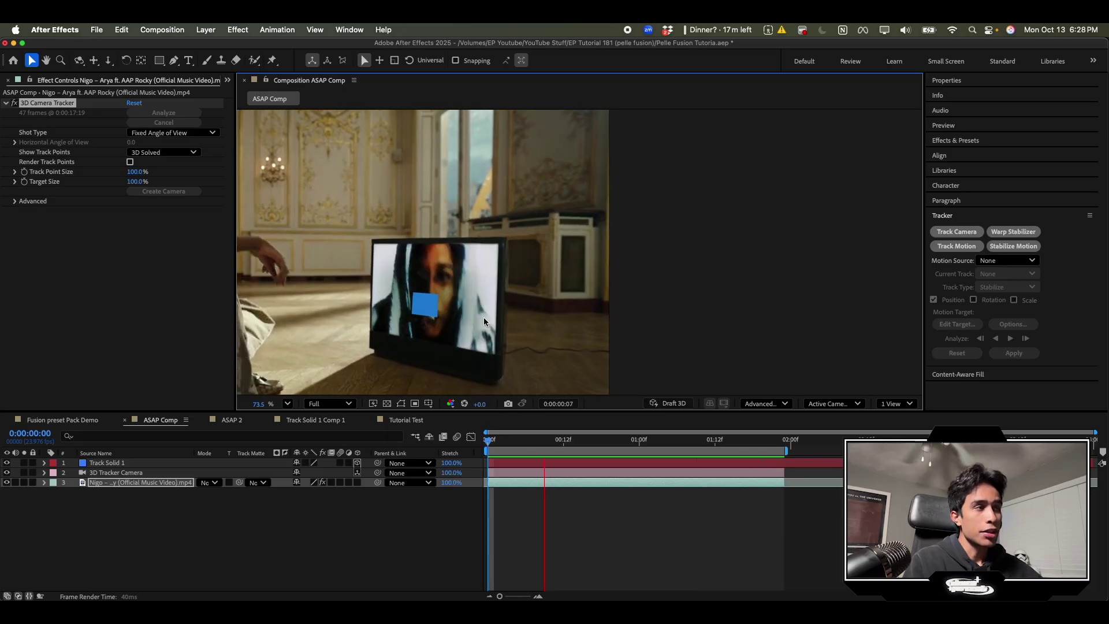
key("space")
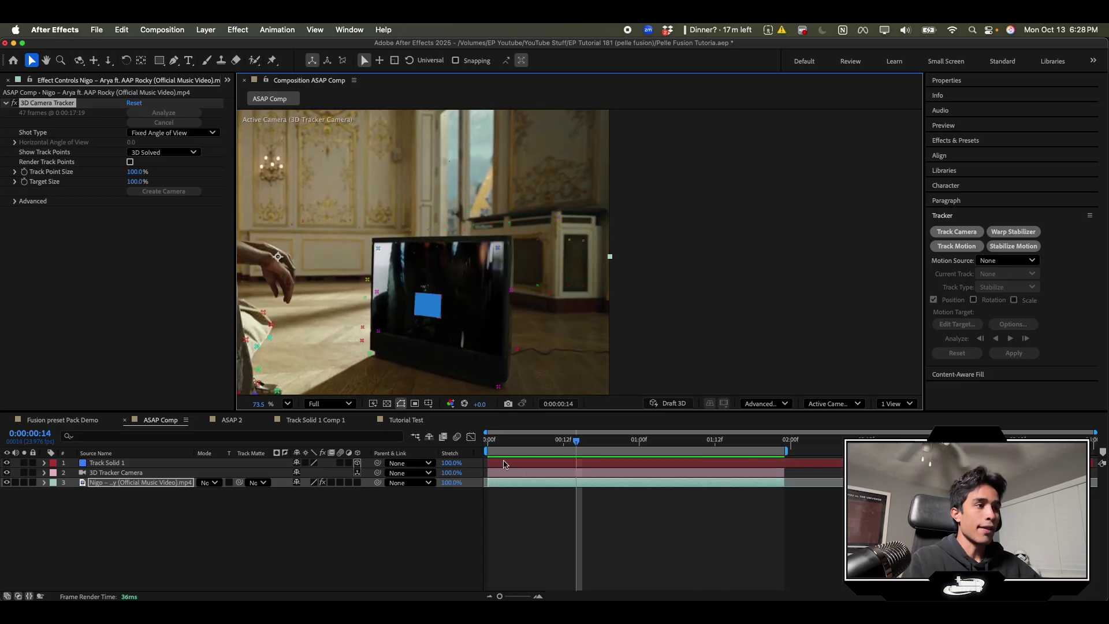
left_click(436, 309)
left_click_drag(442, 319, 508, 371)
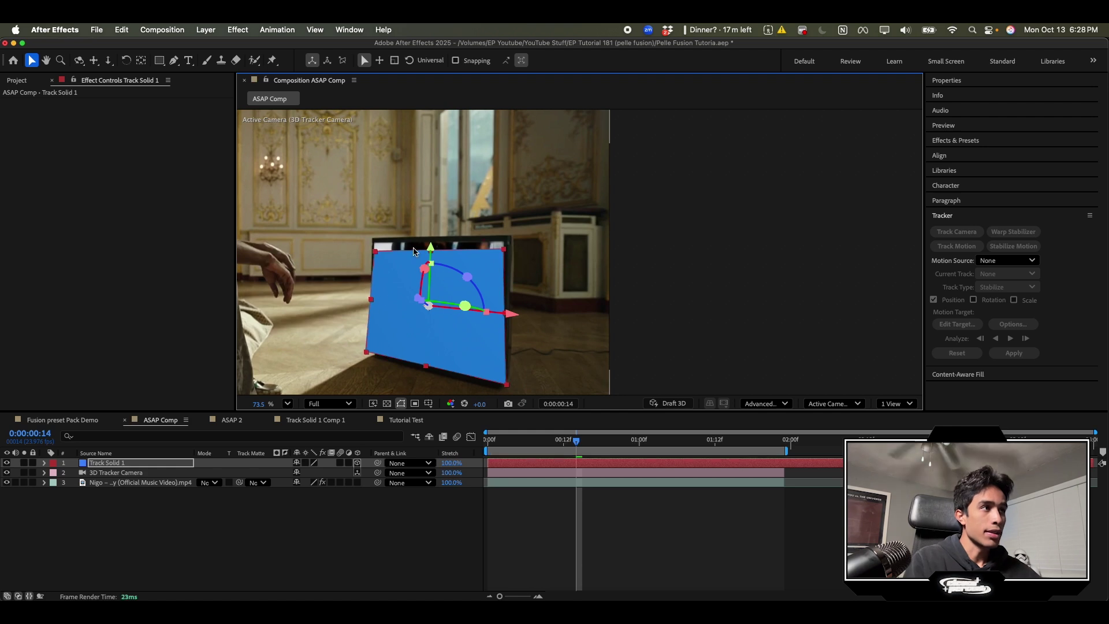
left_click_drag(425, 269, 430, 234)
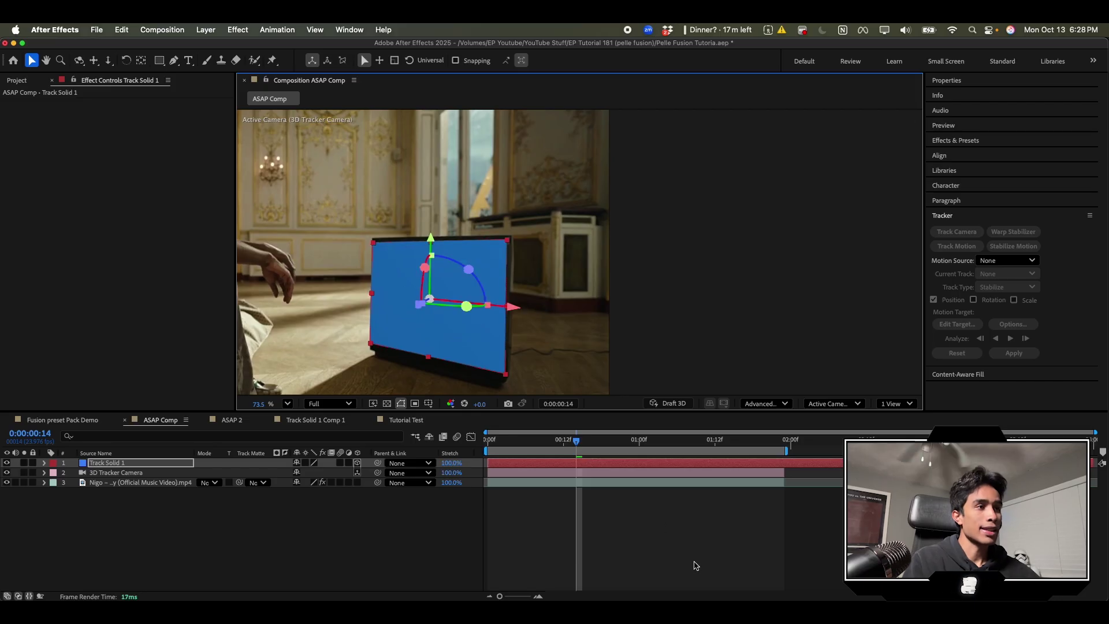
Step: Narrow Track Solid 1 slightly to fit the side edges of the television screen and check the track in playback
left_click(654, 503)
key("space")
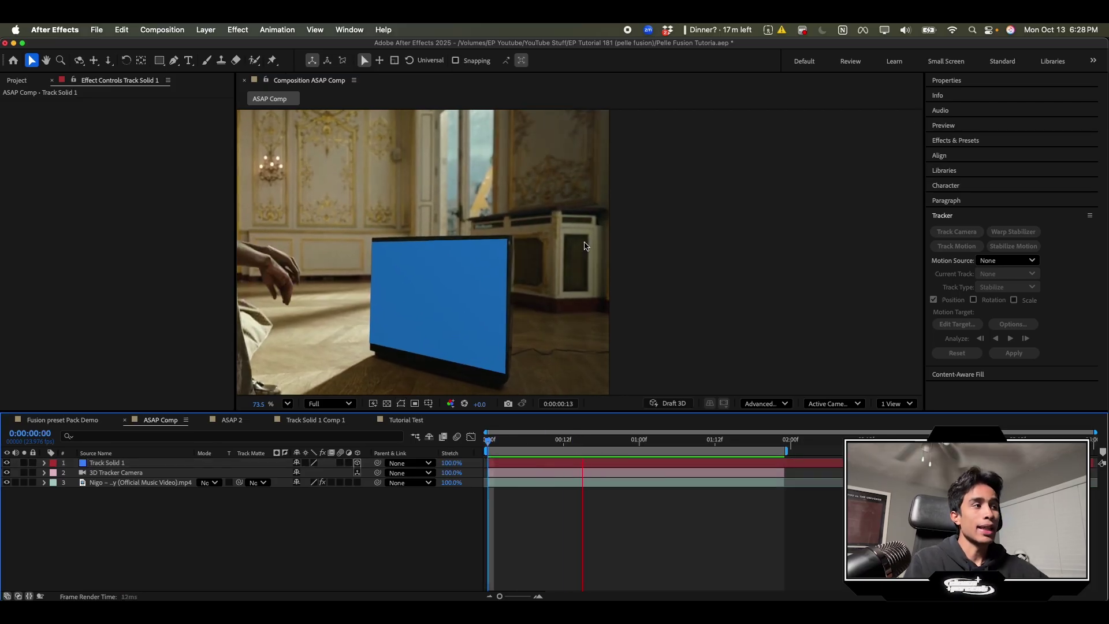
left_click(502, 249)
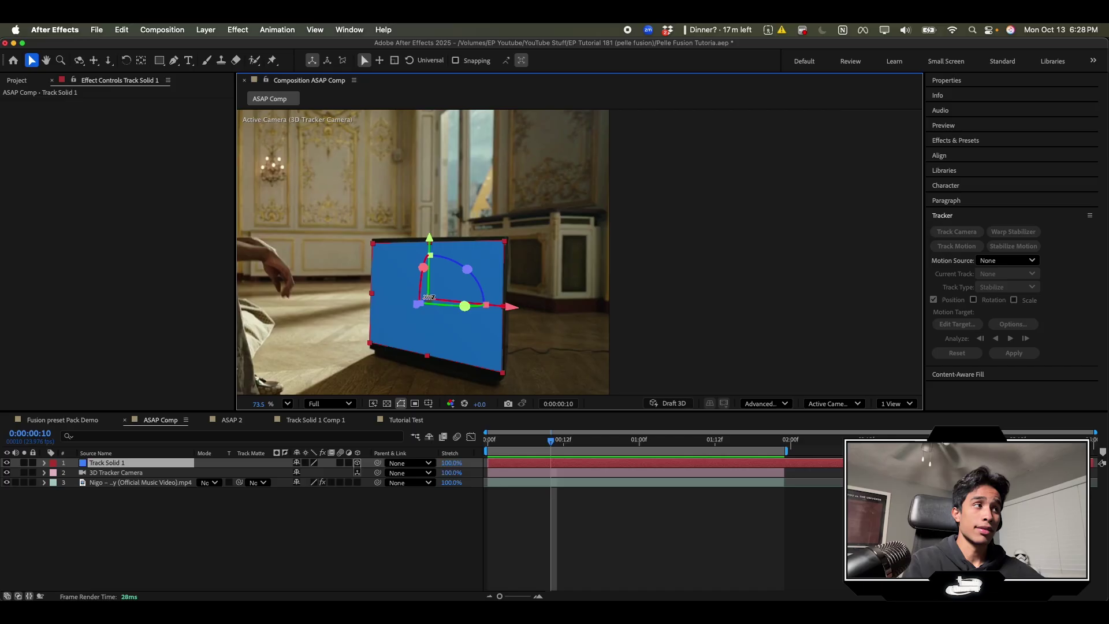
left_click_drag(372, 296, 375, 294)
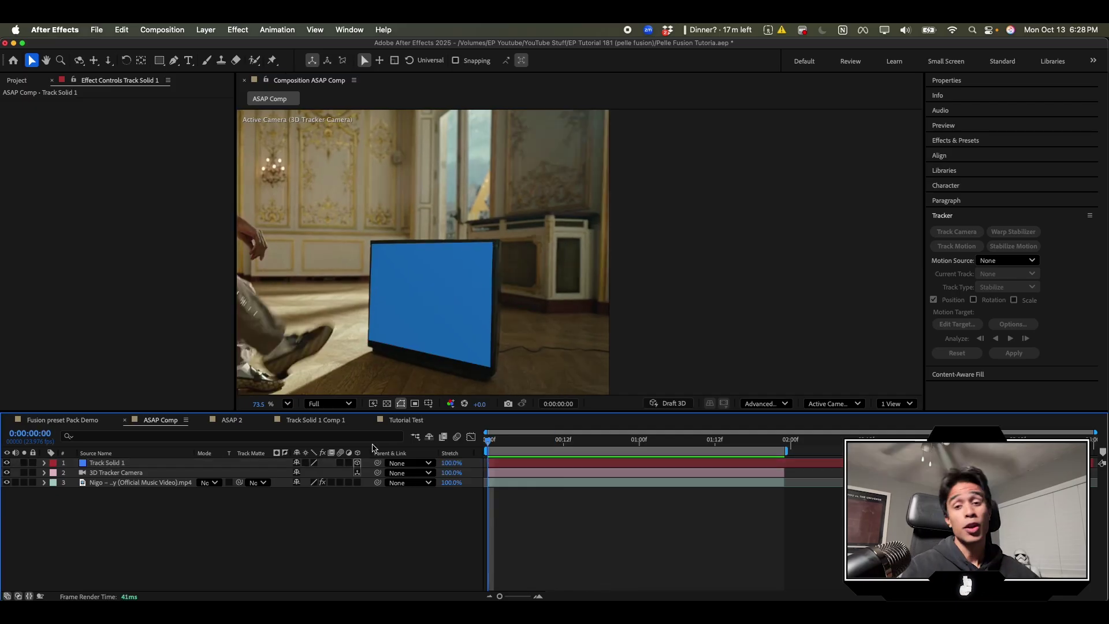
key("space")
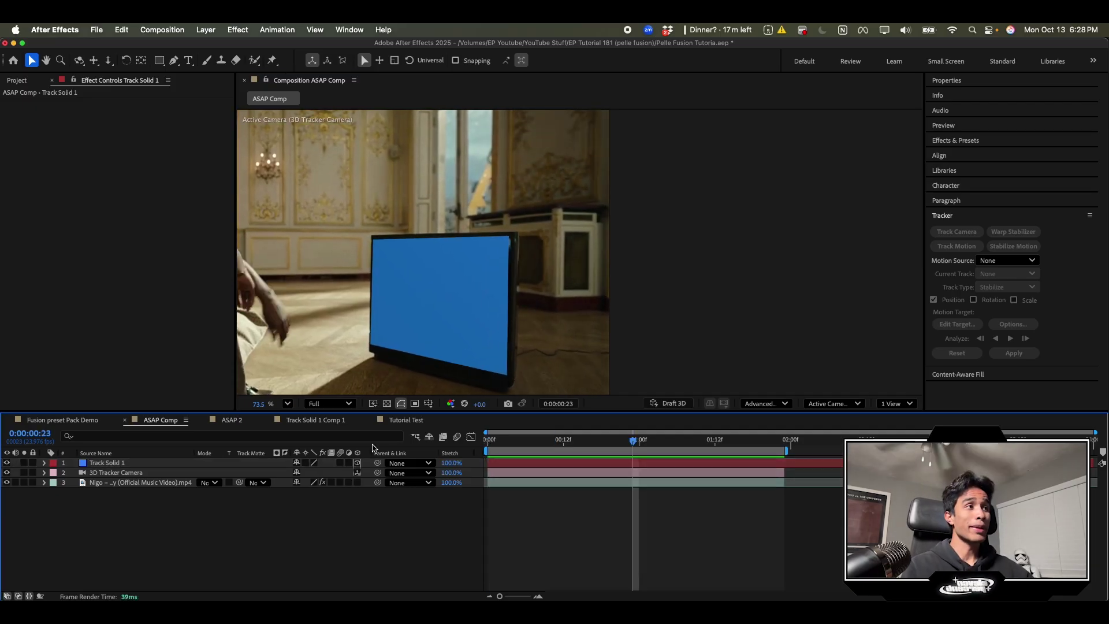
Step: Pre-compose Track Solid 1 with all attributes left in ASAP Comp and open the resulting composition
left_click(374, 462)
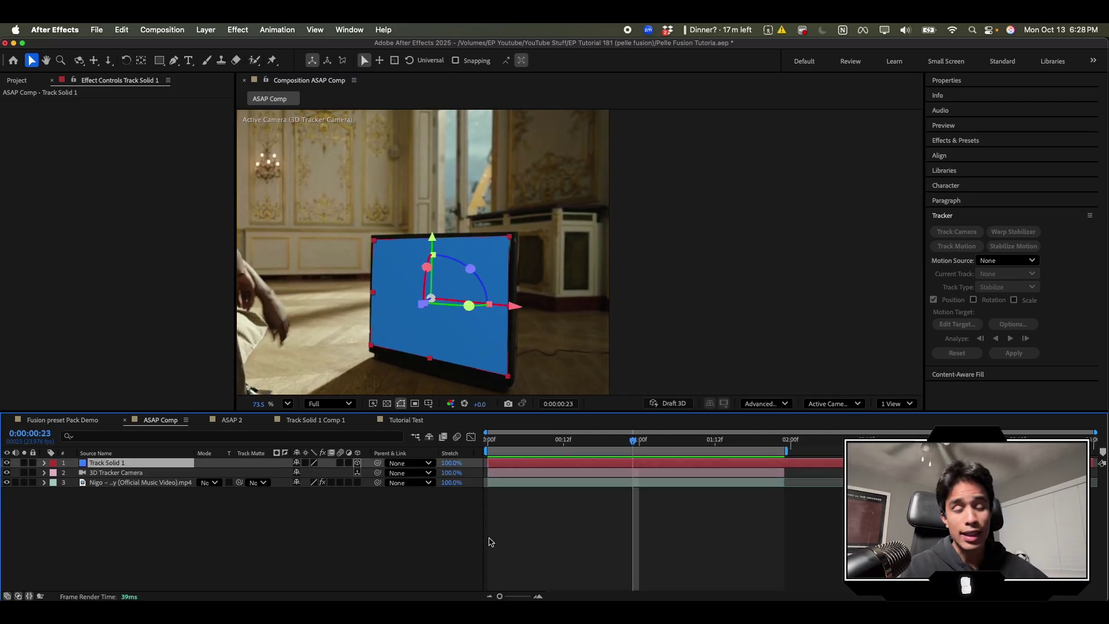
right_click(502, 460)
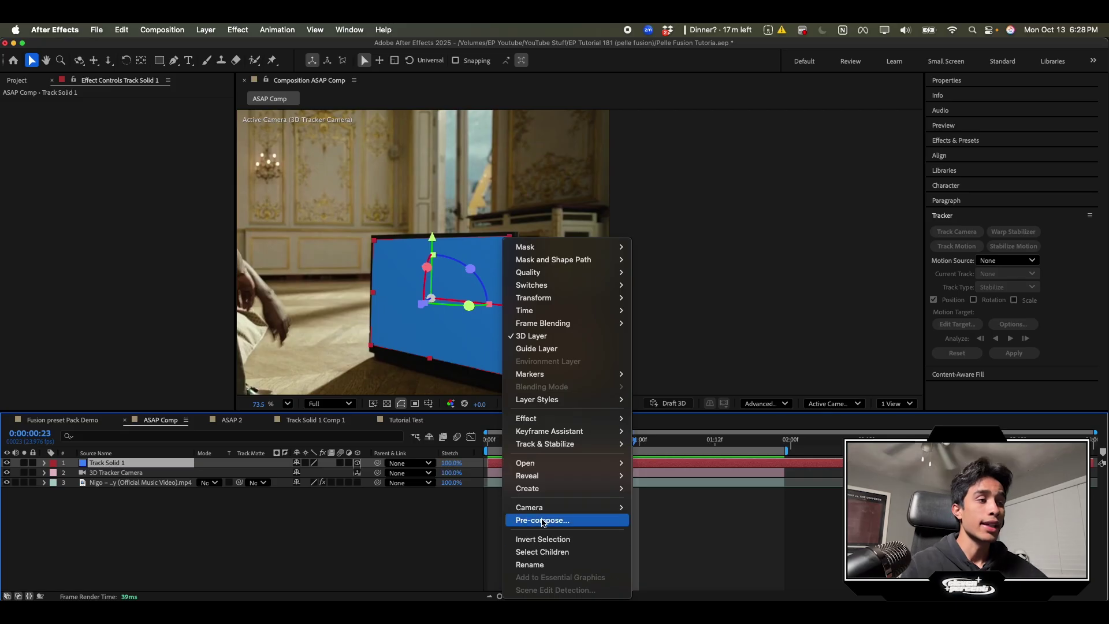
left_click(542, 520)
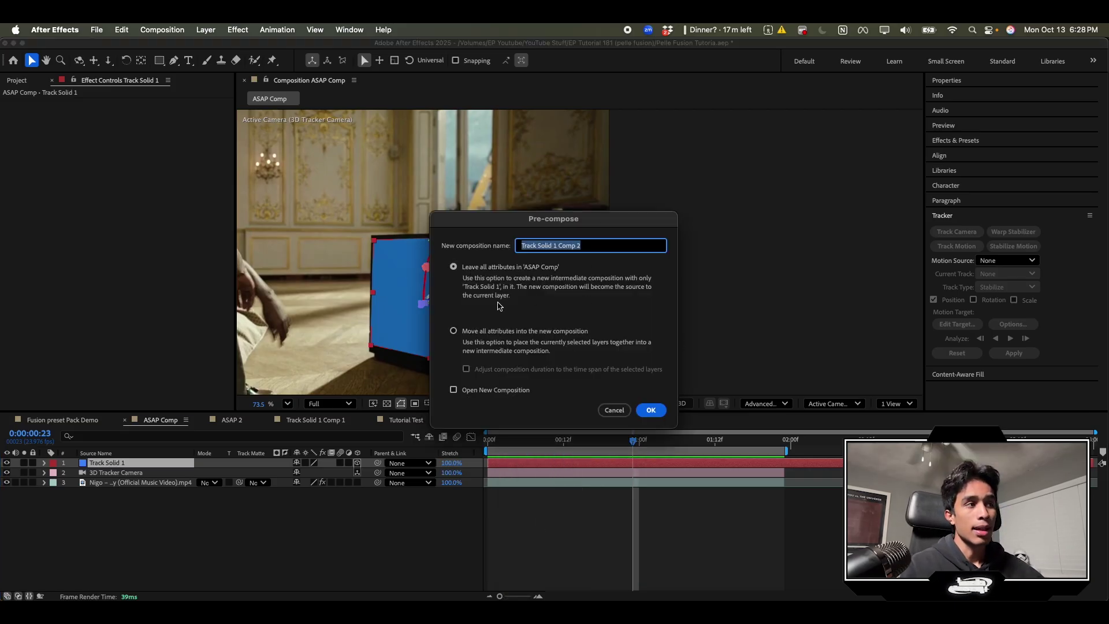
left_click(650, 409)
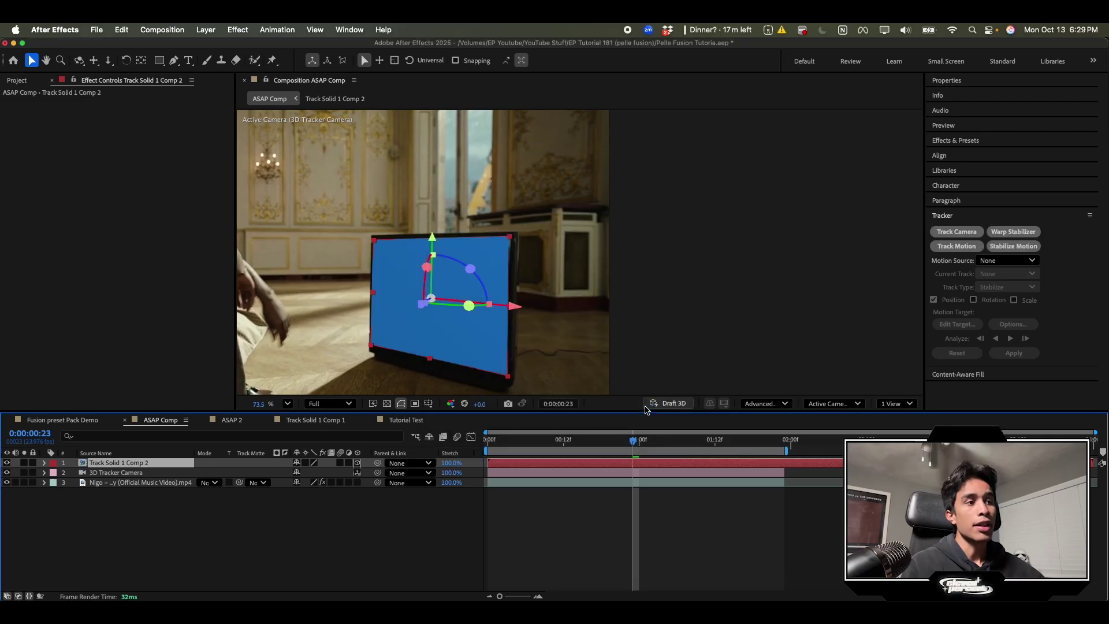
double_click(628, 465)
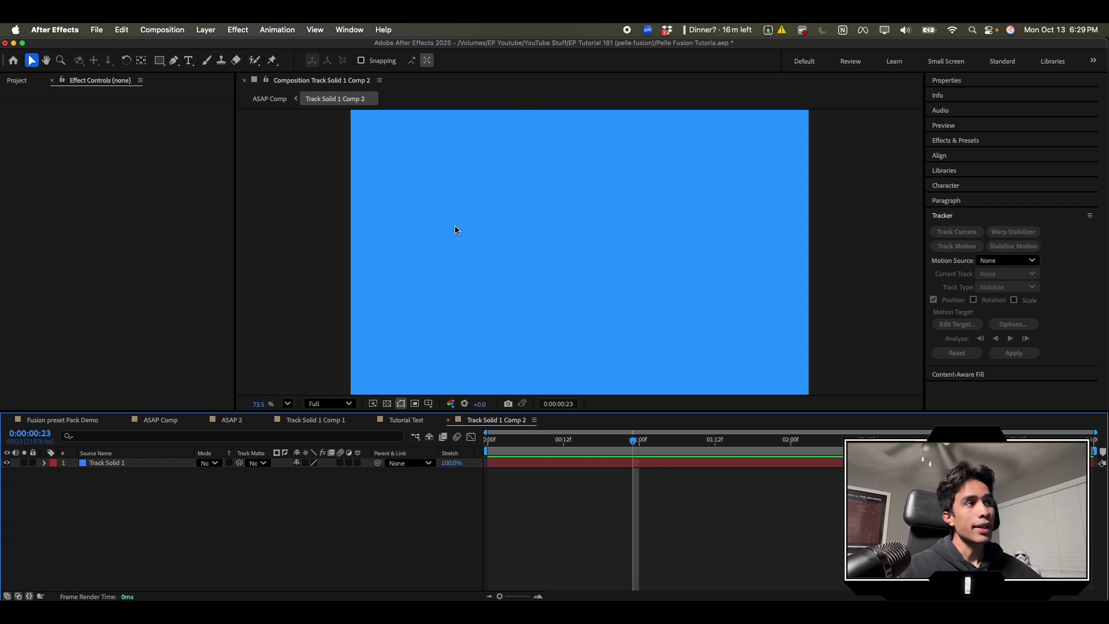
scroll(455, 230, "down", 5)
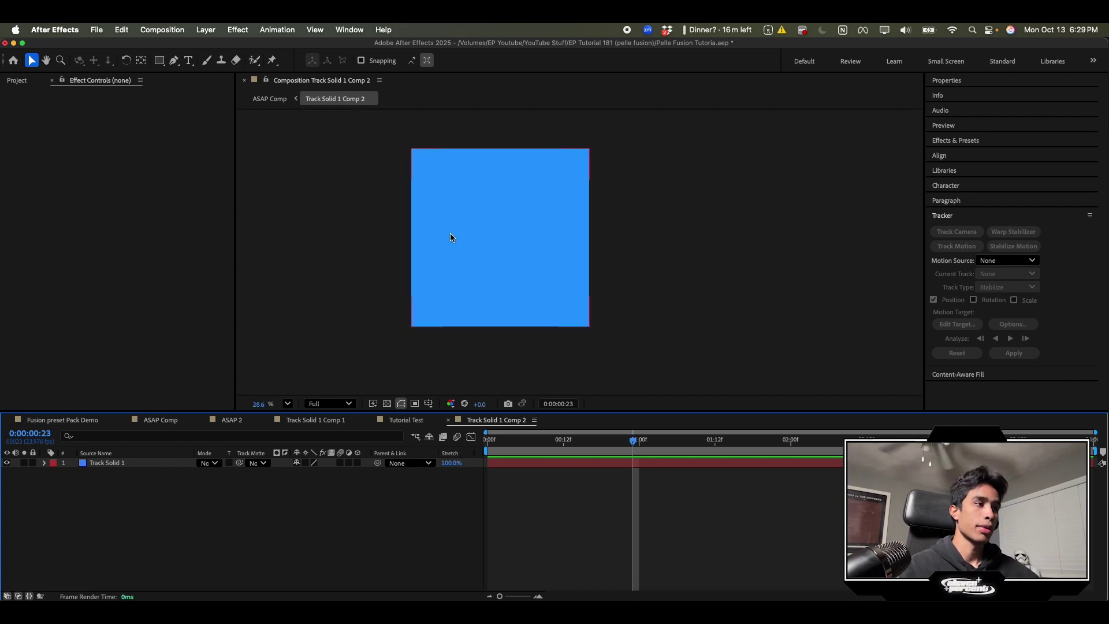
Step: Copy the SICKO MODE footage and both adjustment layers from Tutorial Test into Track Solid 1 Comp 2 at its first frame
left_click(407, 421)
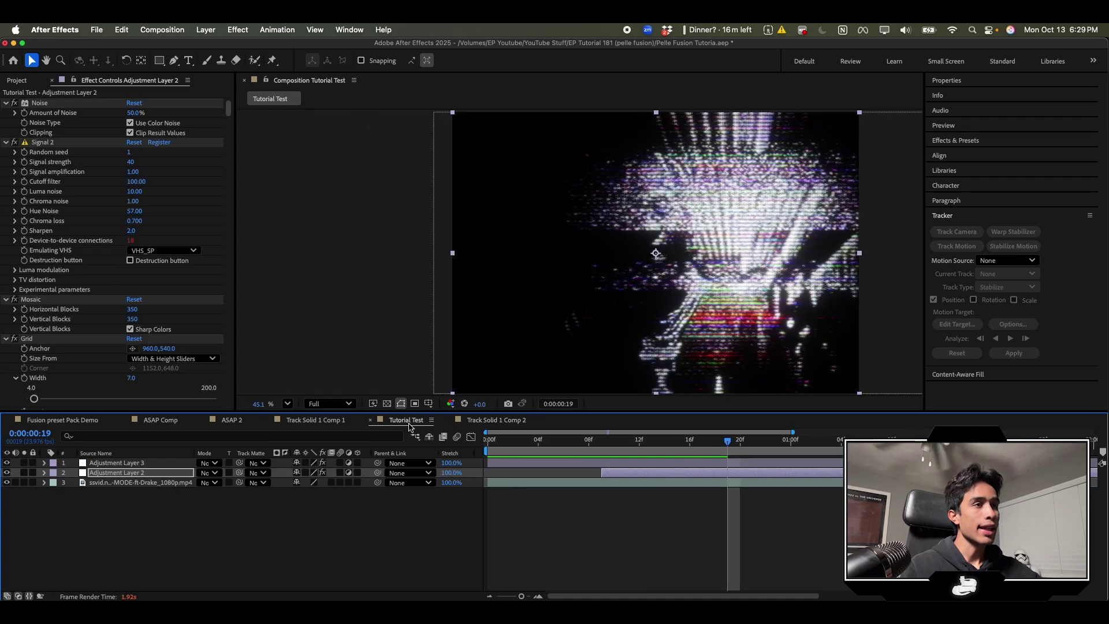
left_click_drag(732, 444, 502, 466)
left_click(495, 421)
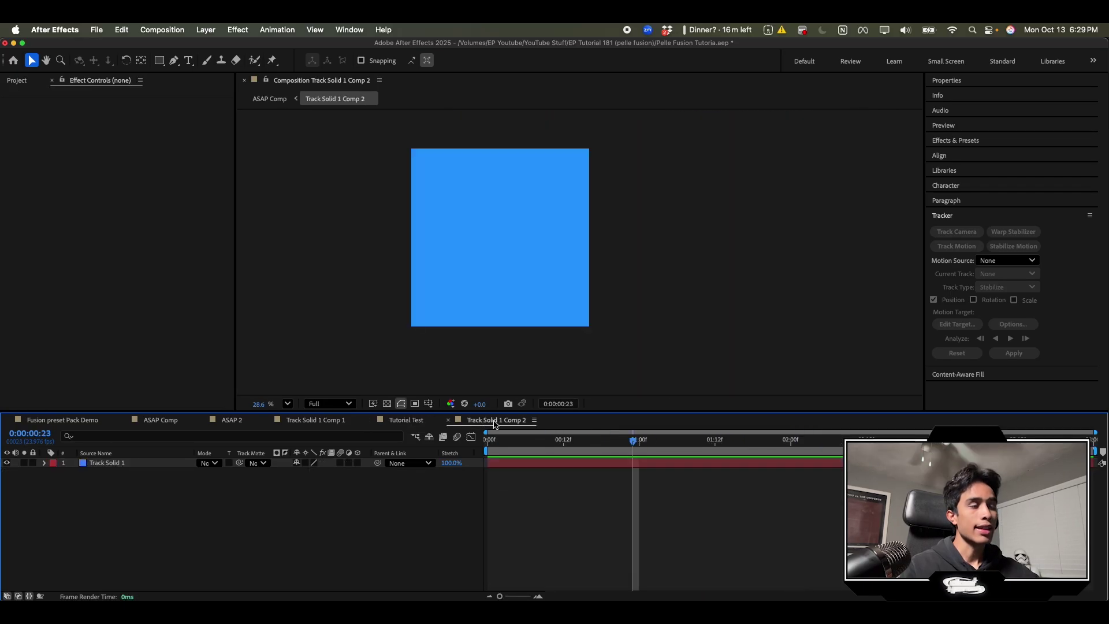
left_click_drag(636, 444, 489, 448)
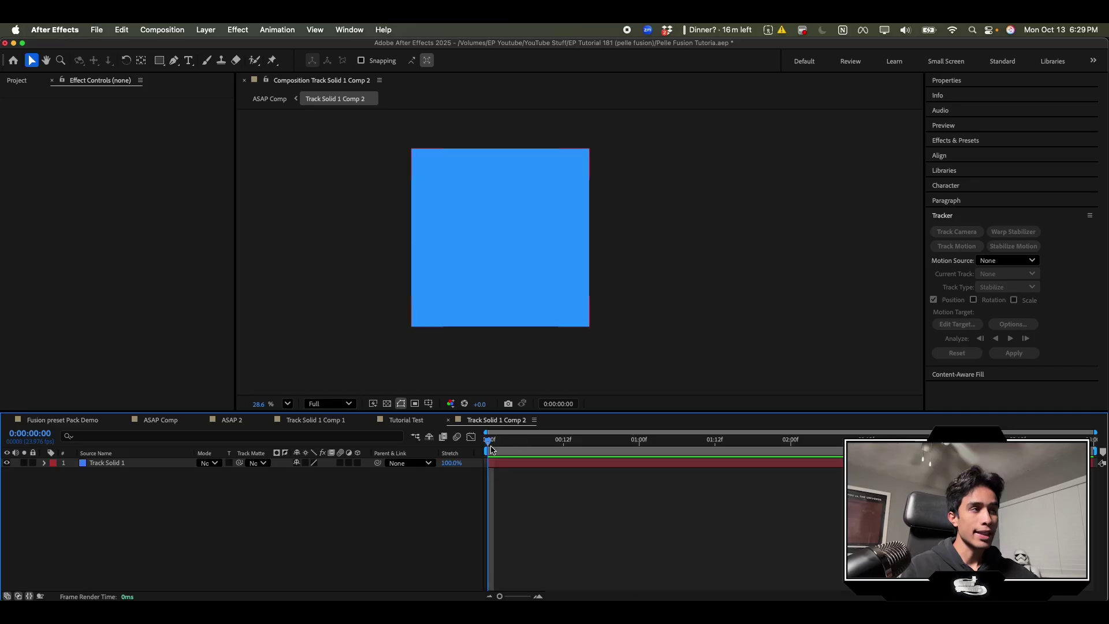
scroll(528, 275, "up", 1)
scroll(528, 277, "up", 1)
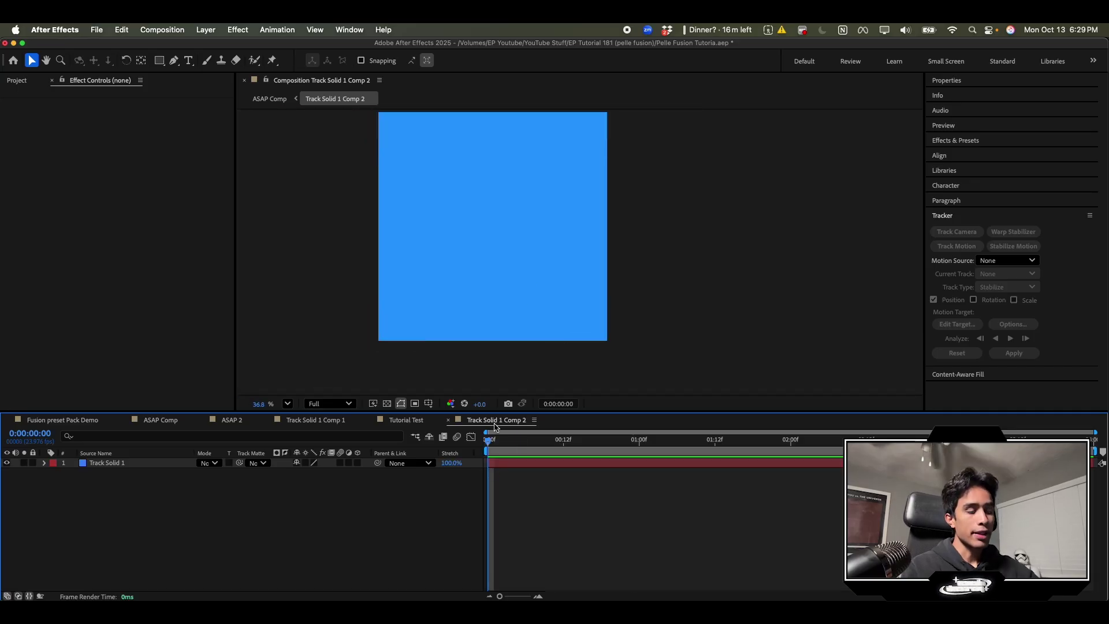
key("super+v")
Step: Stack Adjustment Layers 3 and 2 above the SICKO MODE footage and play back the glitch effect at Third resolution
key("space")
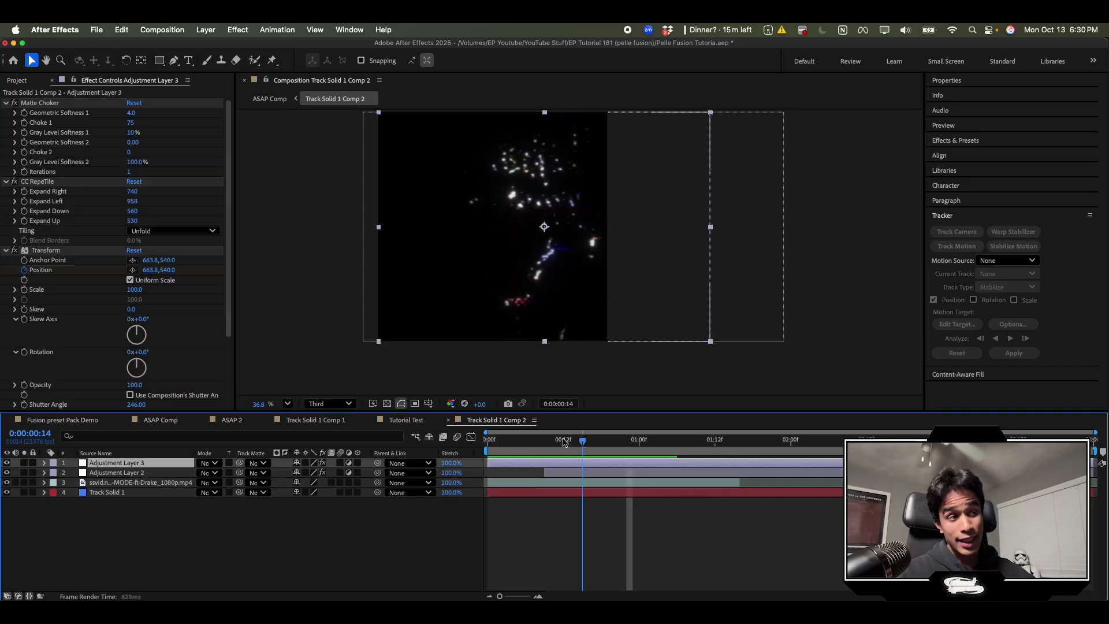
key("space")
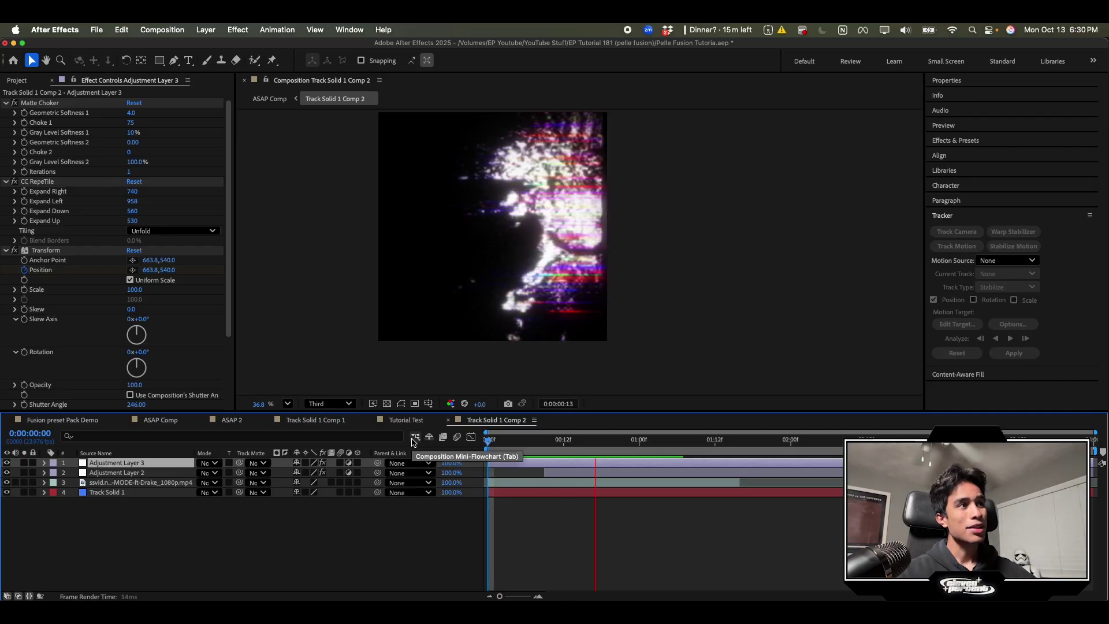
key("space")
Step: Set the Hue/Saturation Master Lightness on Adjustment Layer 2 to 15
left_click(582, 472)
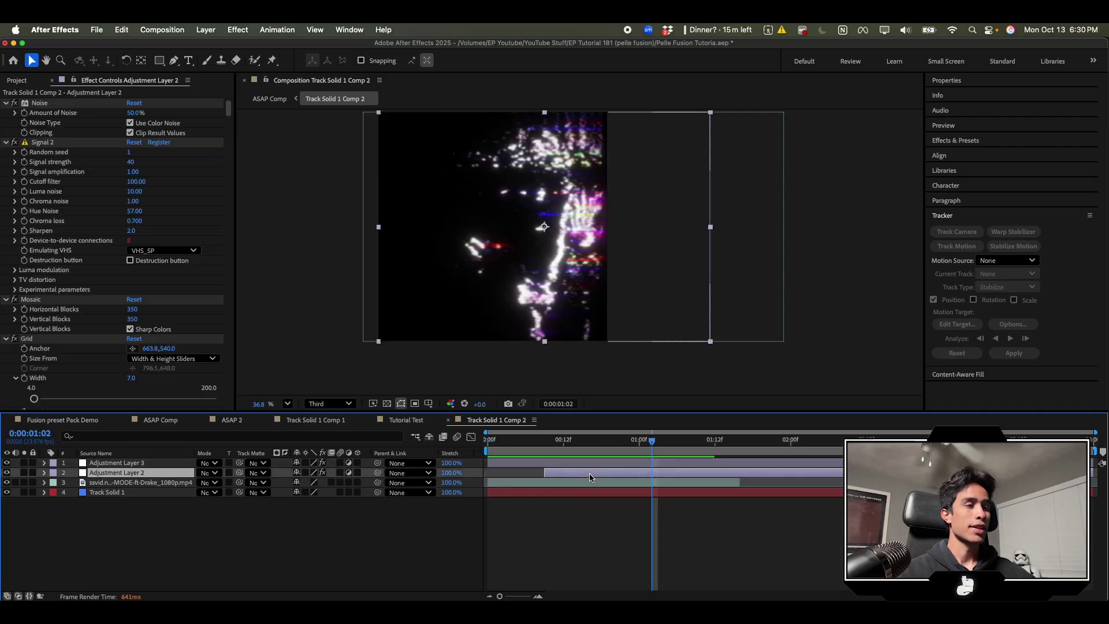
left_click_drag(652, 443, 518, 457)
key("space")
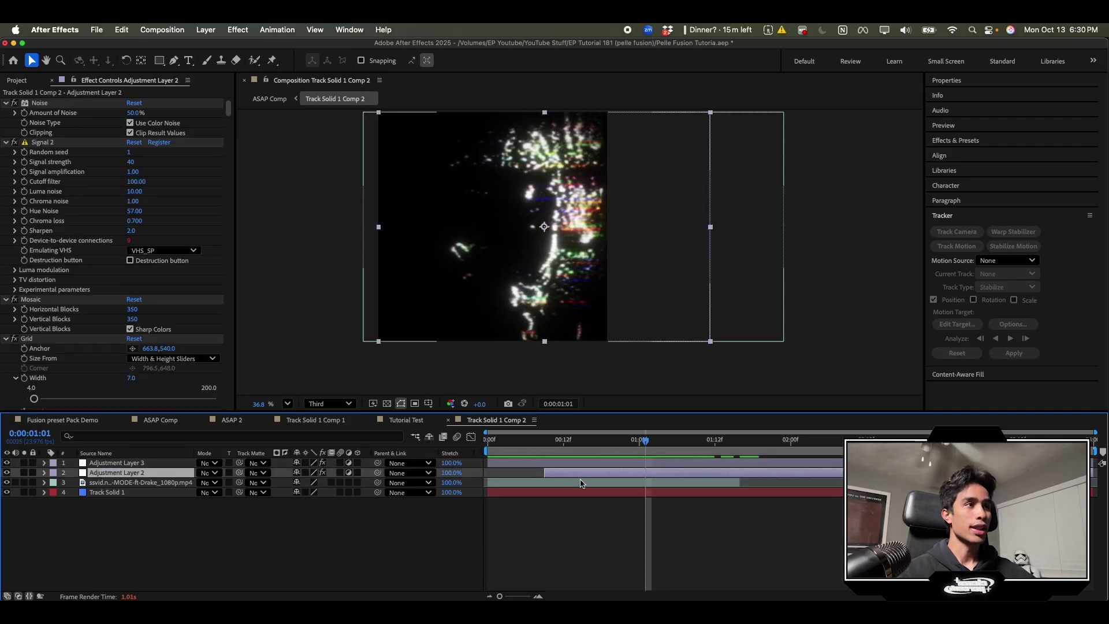
left_click_drag(125, 345, 139, 342)
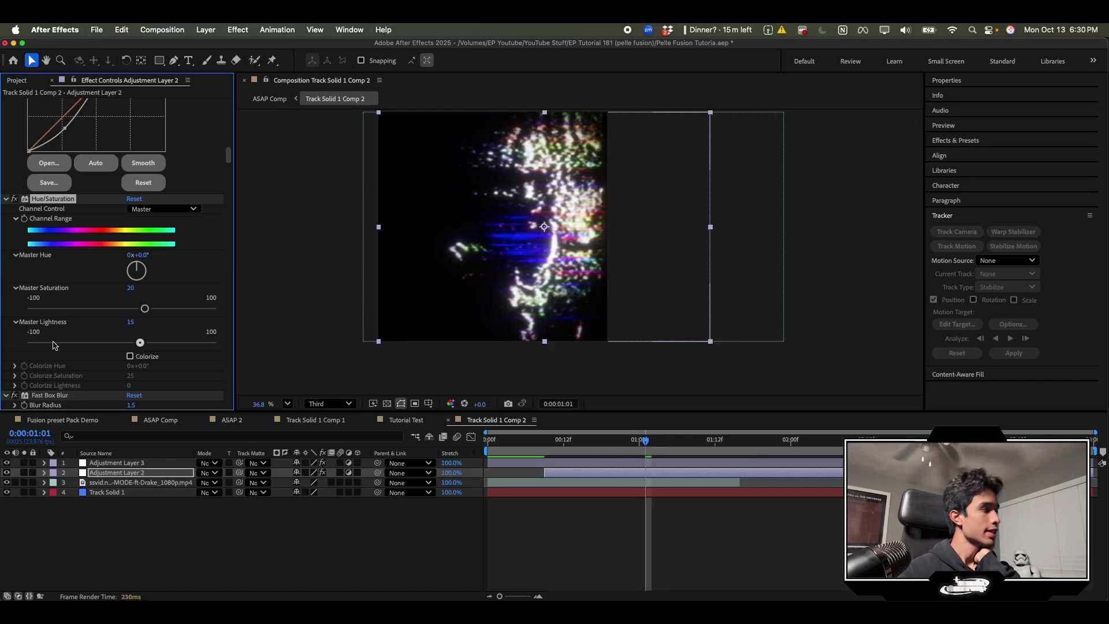
scroll(54, 346, "down", 10)
scroll(54, 341, "down", 5)
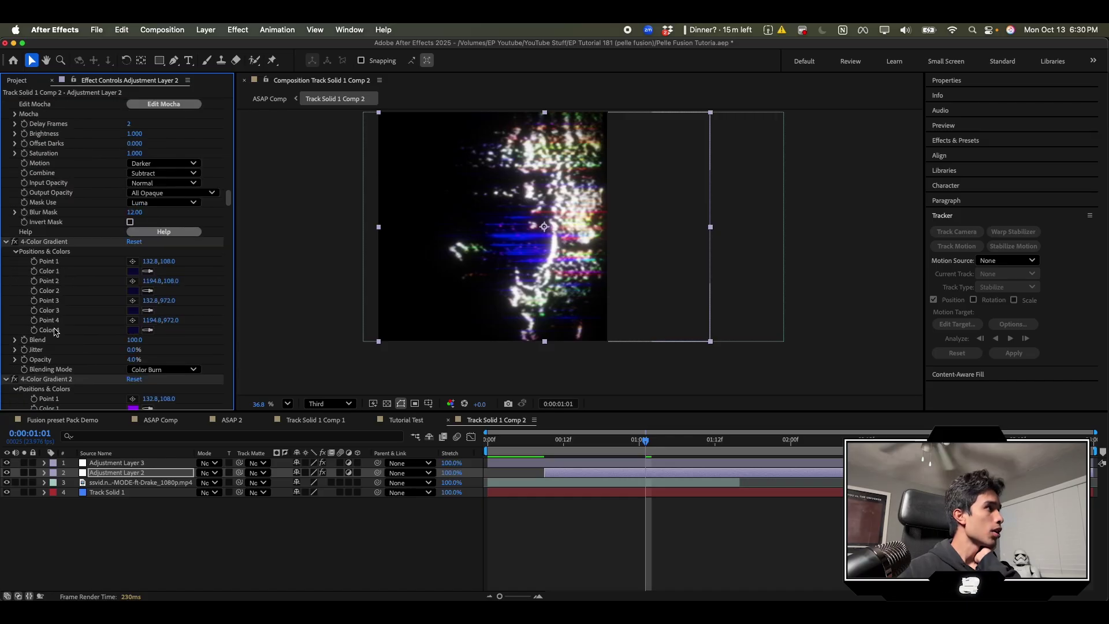
Step: Brighten the effect on Adjustment Layer 2 by raising both the shadow and highlight points of its Curves 4 RGB curve
scroll(54, 331, "down", 15)
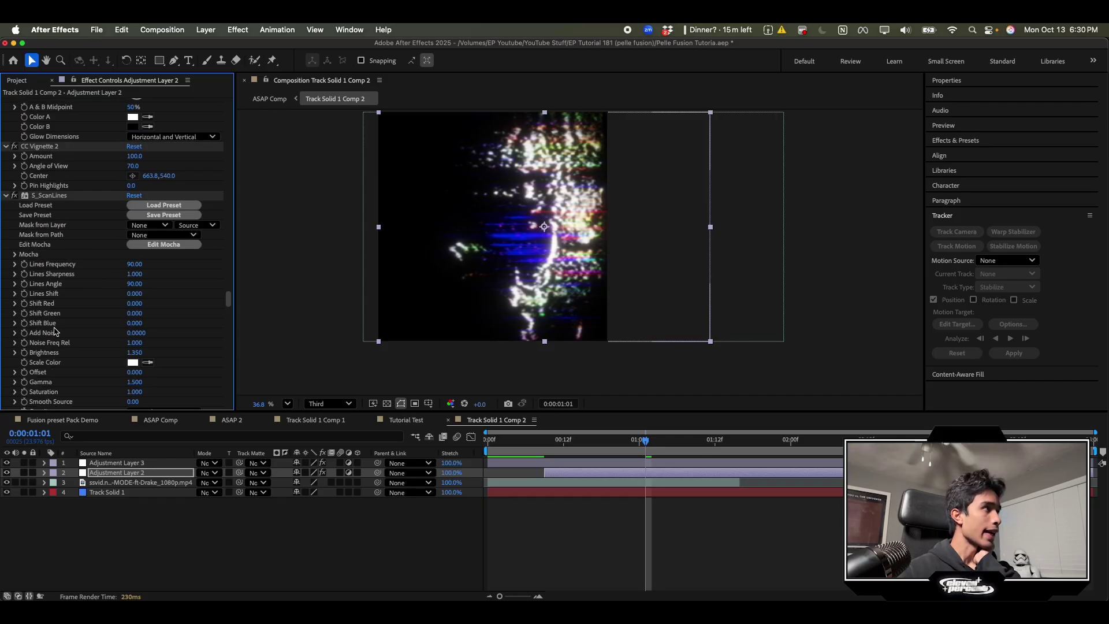
scroll(56, 331, "down", 10)
scroll(55, 321, "down", 10)
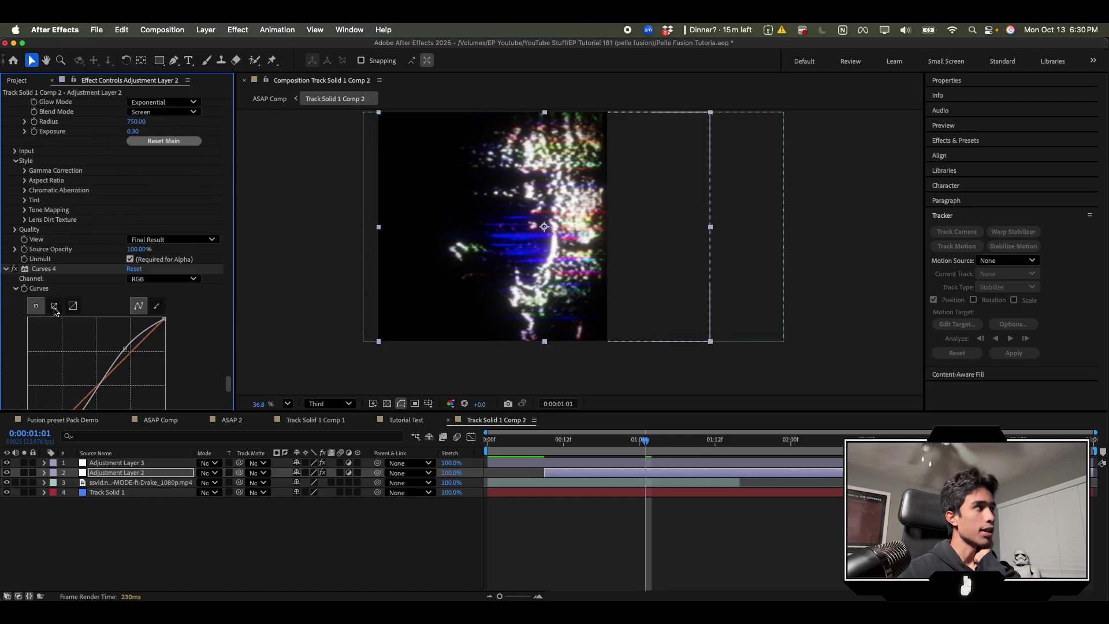
scroll(99, 317, "down", 4)
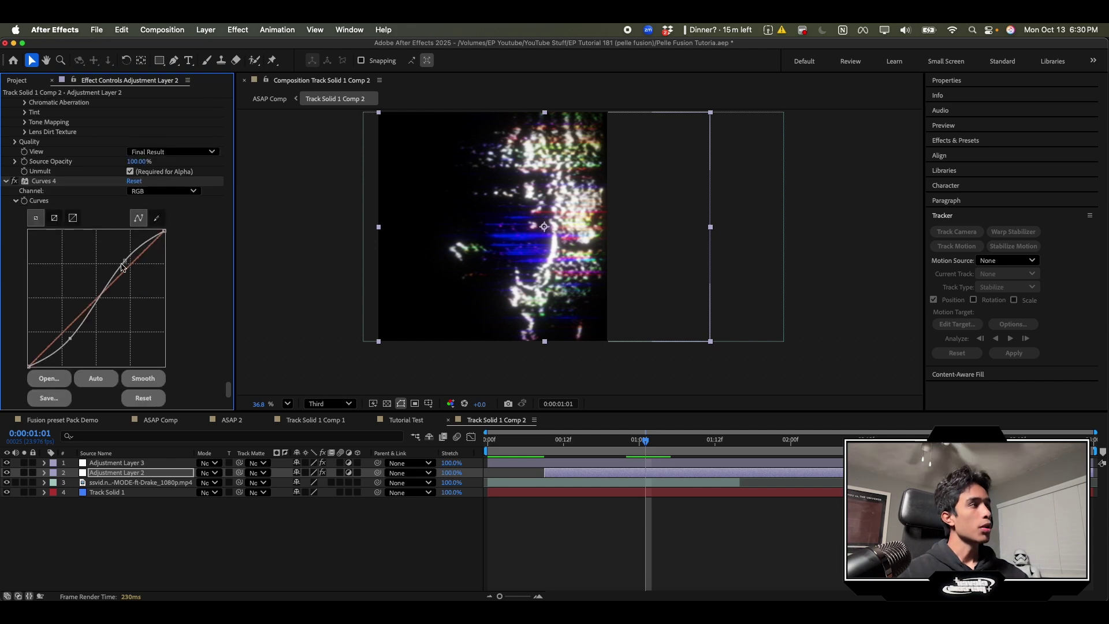
left_click_drag(124, 262, 118, 260)
left_click_drag(69, 339, 53, 333)
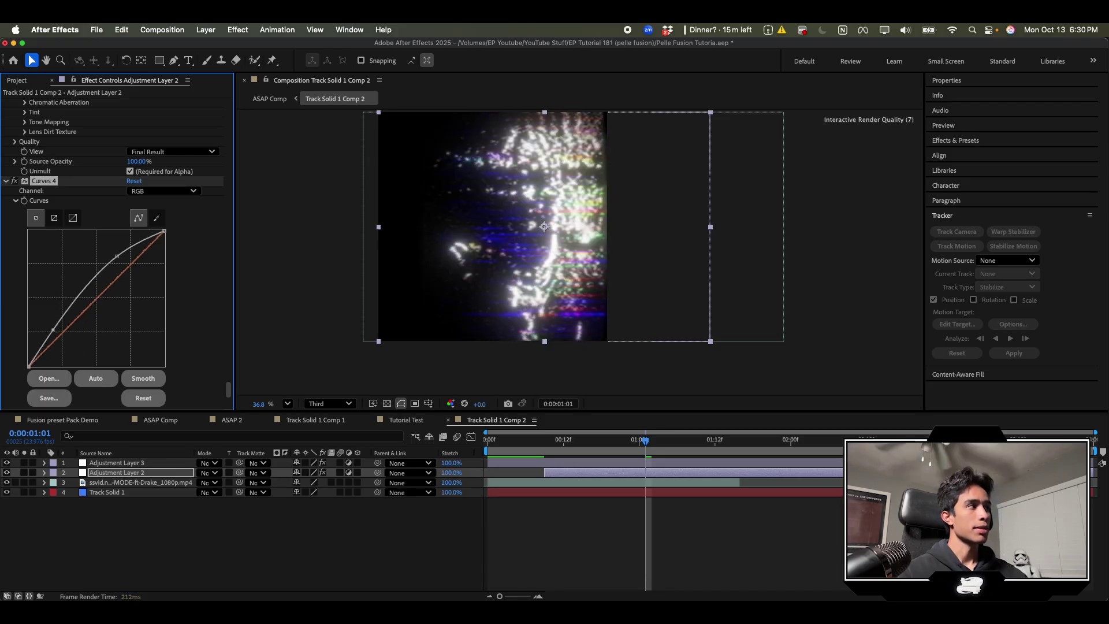
left_click_drag(117, 256, 109, 250)
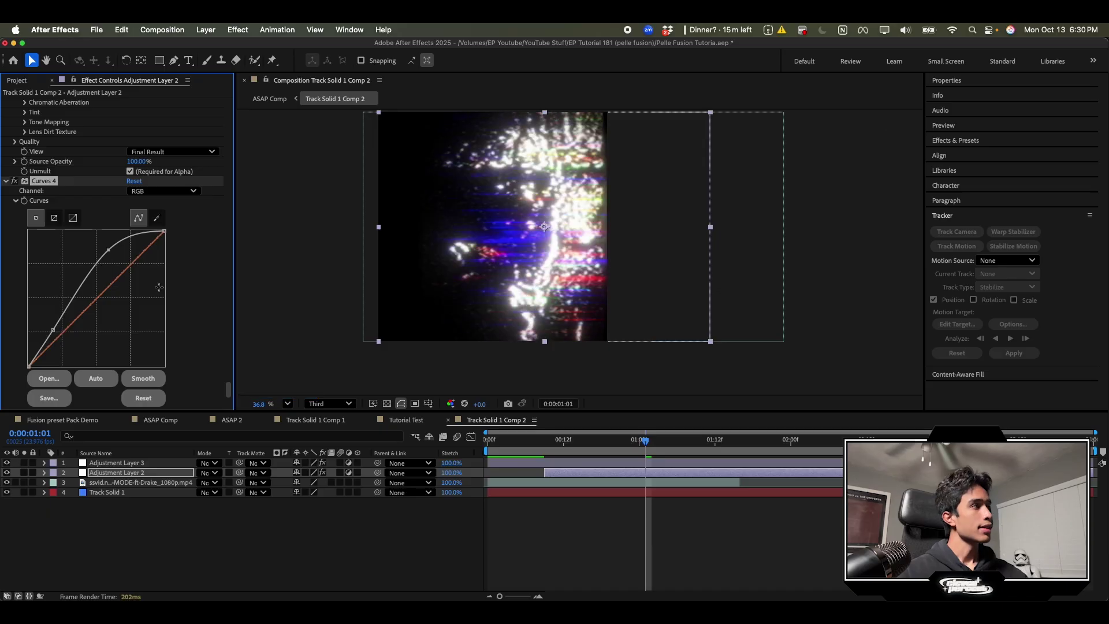
Step: Inspect Track Solid 1 Comp 2 at Full resolution and play back the television shot in ASAP Comp
left_click(328, 402)
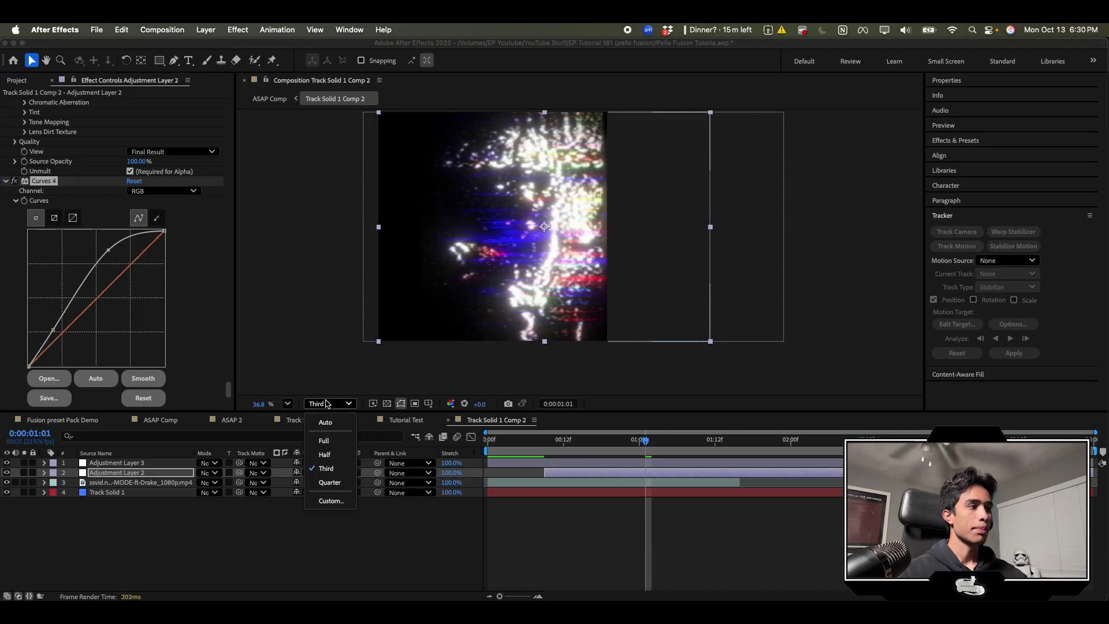
left_click(338, 445)
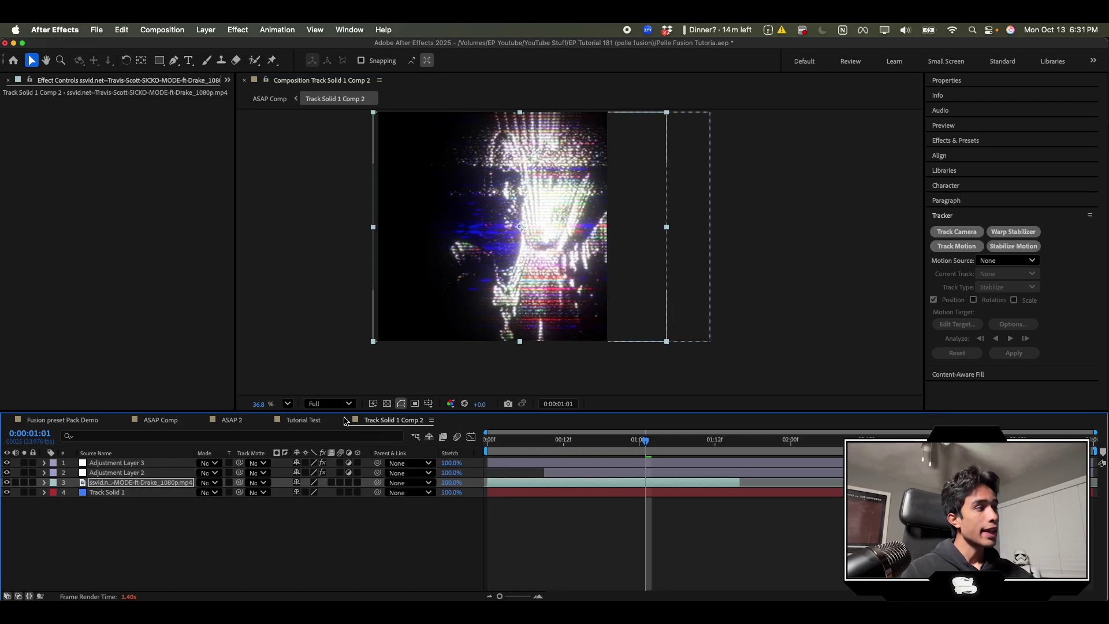
left_click(163, 420)
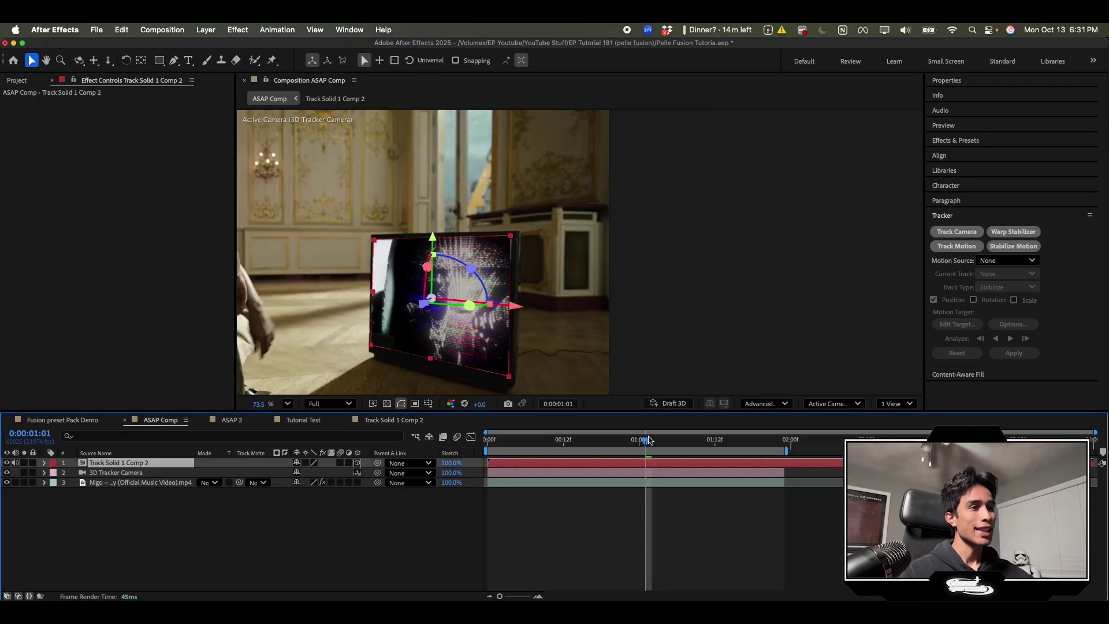
key("space")
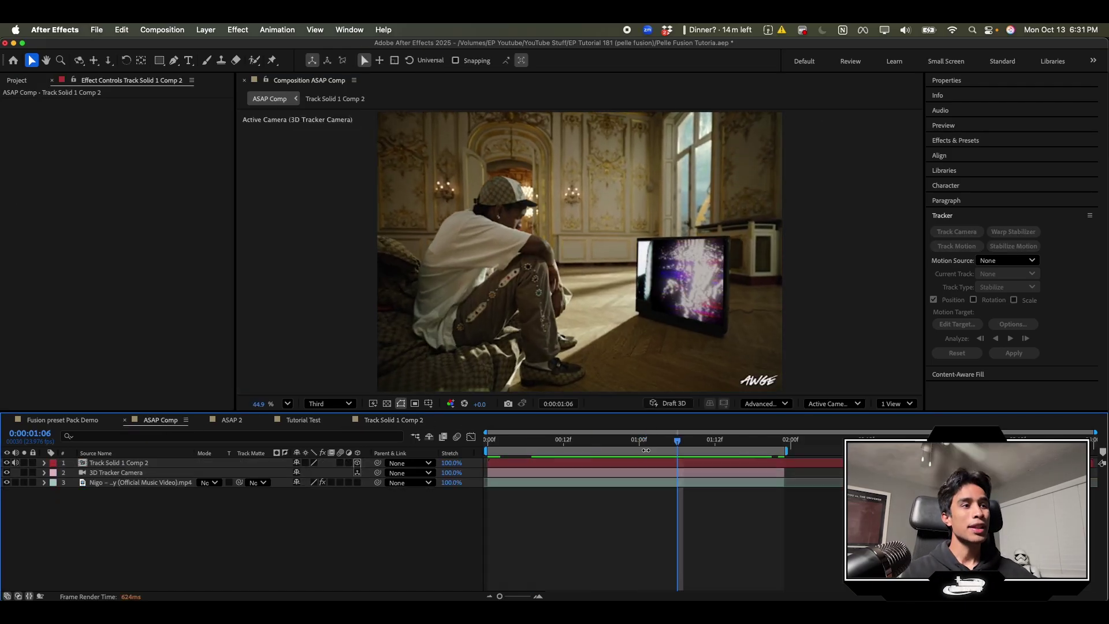
left_click_drag(646, 450, 565, 446)
key("space")
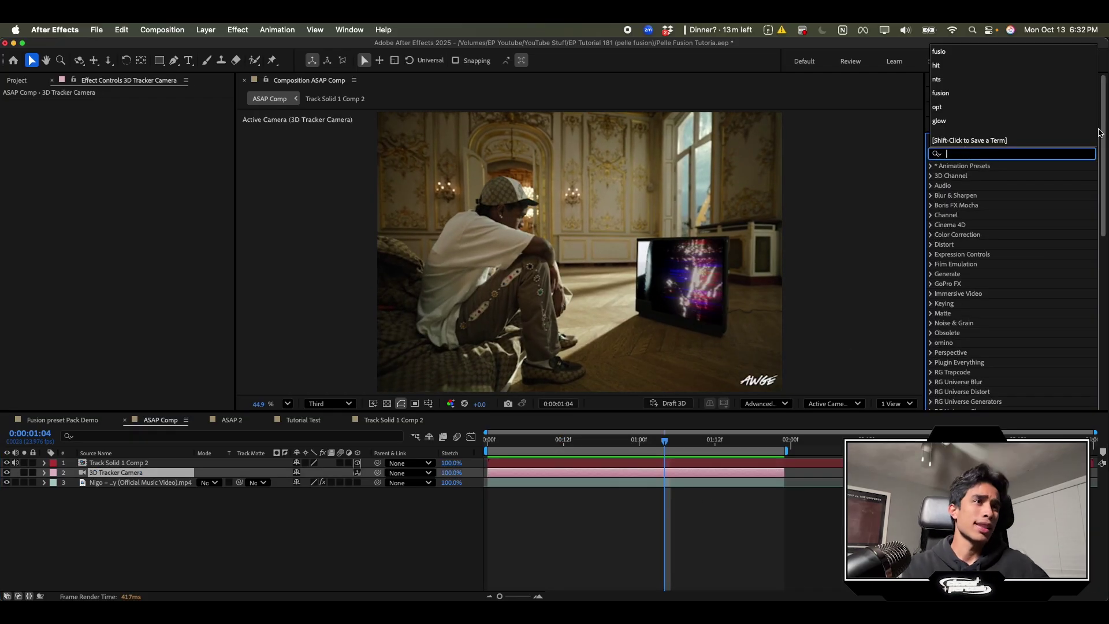
Step: Apply Deep Glow 2 to Track Solid 1 Comp 2 in ASAP Comp and inspect the screen's glow at 0:00:00:17
type("deep")
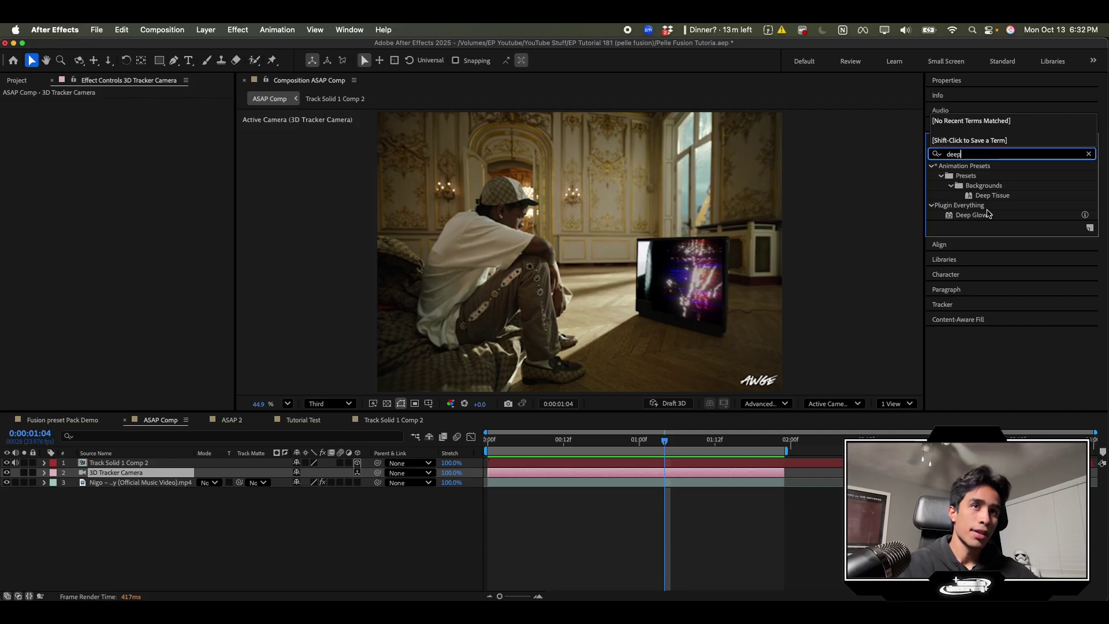
left_click_drag(988, 215, 701, 464)
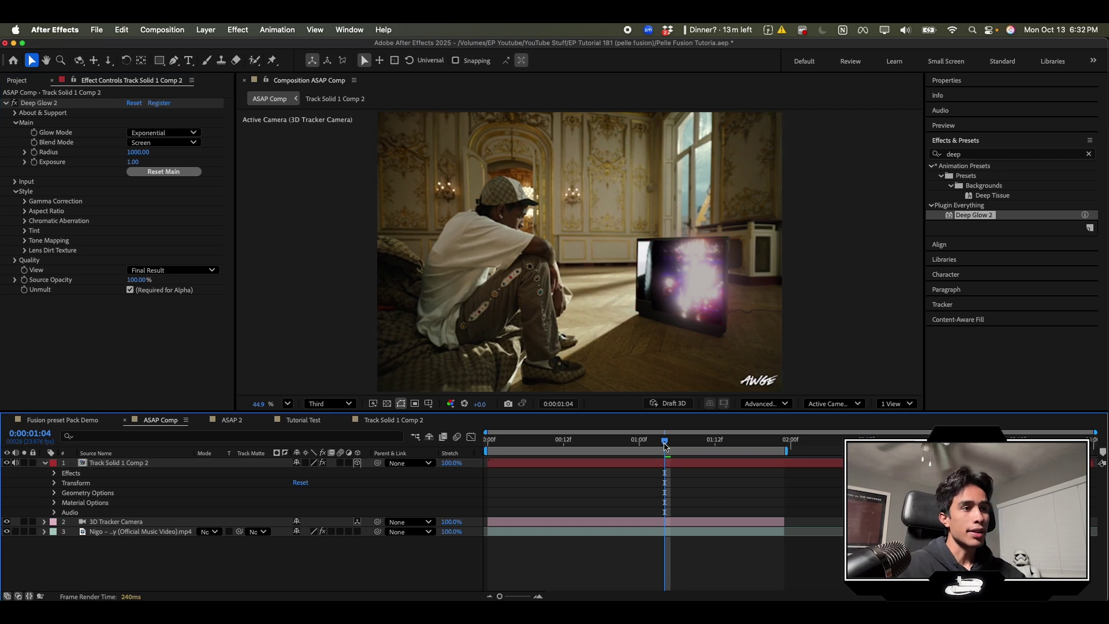
left_click_drag(665, 445, 585, 452)
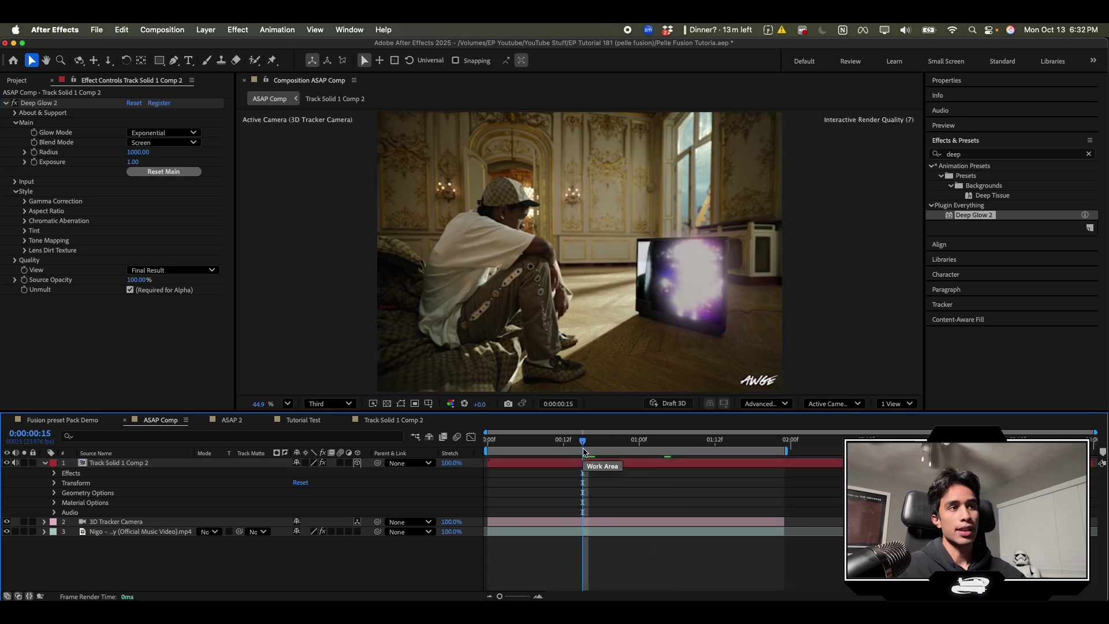
left_click(594, 446)
scroll(745, 283, "up", 10)
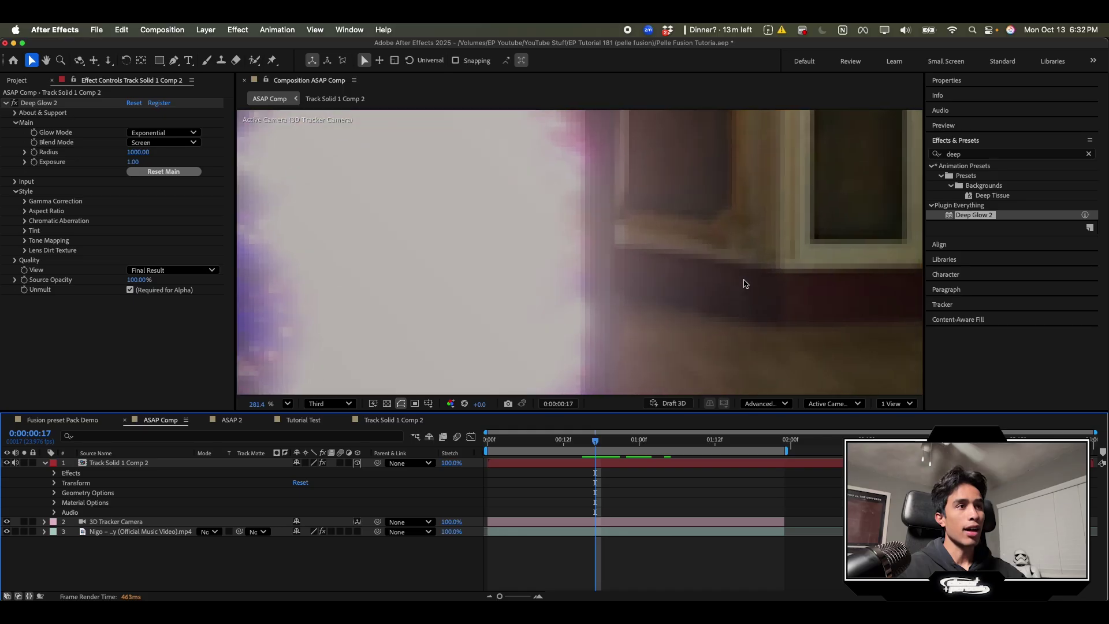
scroll(745, 283, "down", 8)
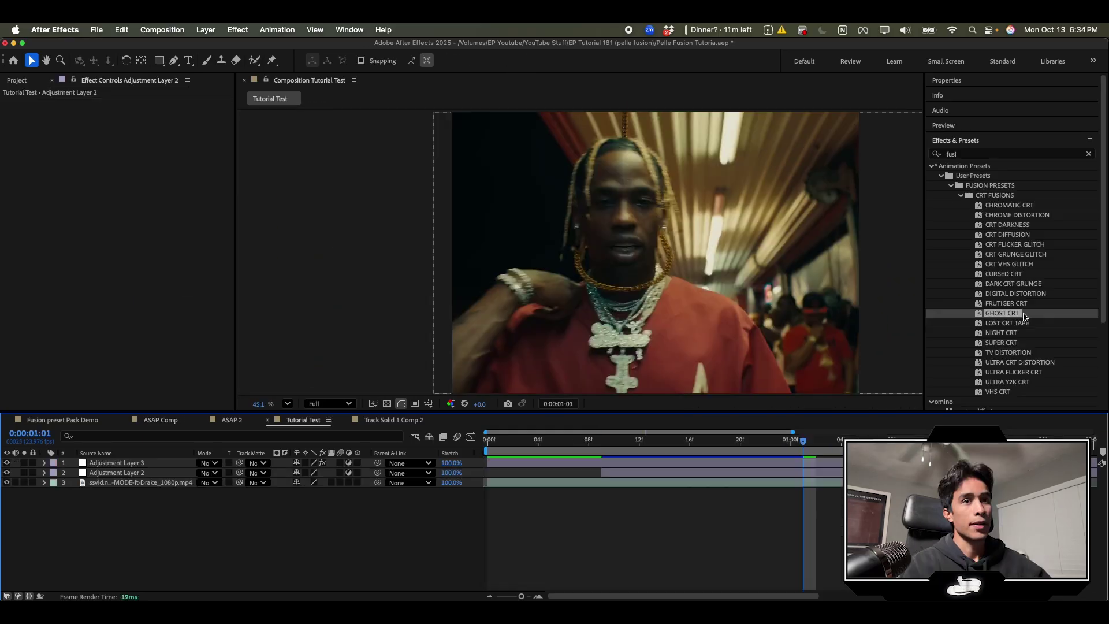
Step: Apply the GHOST CRT preset to Adjustment Layer 2 in Tutorial Test and inspect the result up close
left_click_drag(832, 399, 813, 473)
scroll(645, 262, "up", 4)
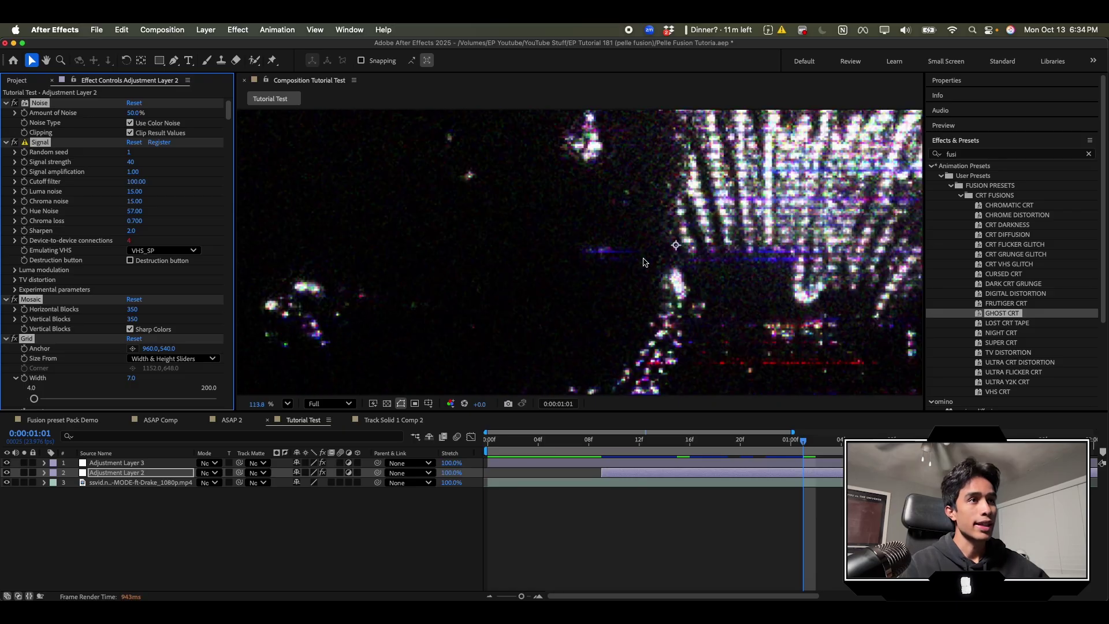
scroll(646, 263, "down", 4)
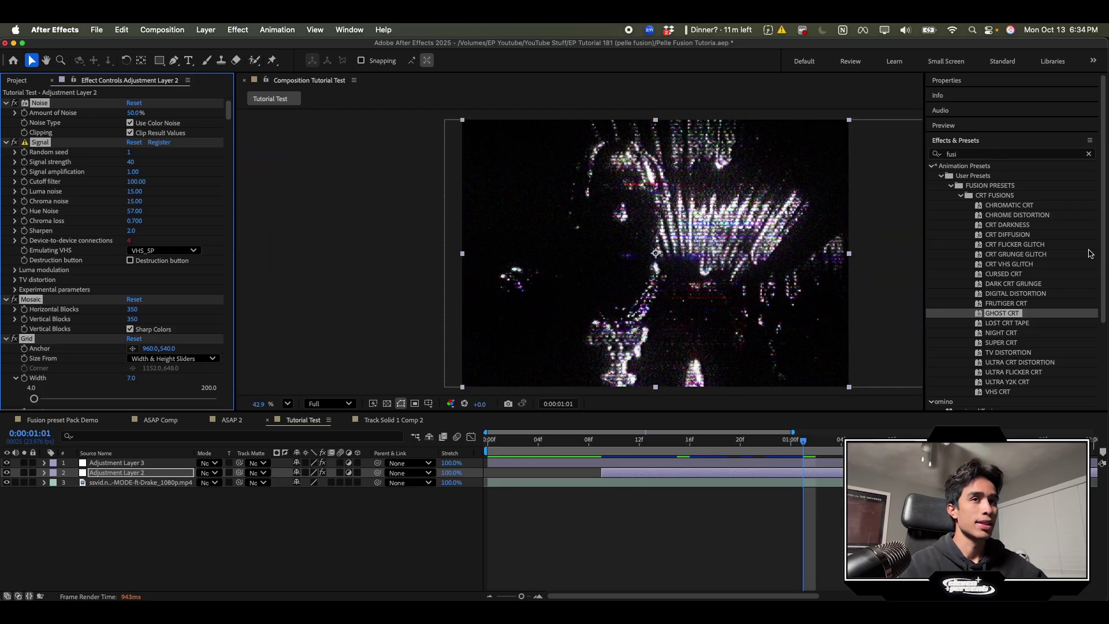
Step: Add Deep Glow 2 to Adjustment Layer 2 in Tutorial Test and move the playhead to 0:00:01:00
left_click(995, 152)
type("d")
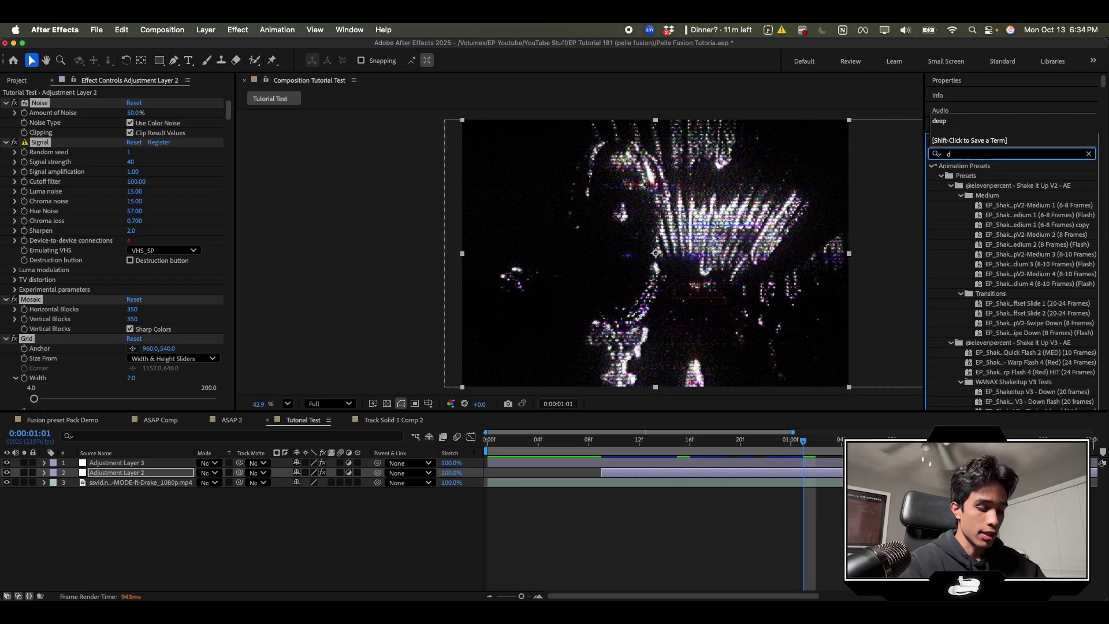
type("eep")
left_click_drag(985, 216, 742, 474)
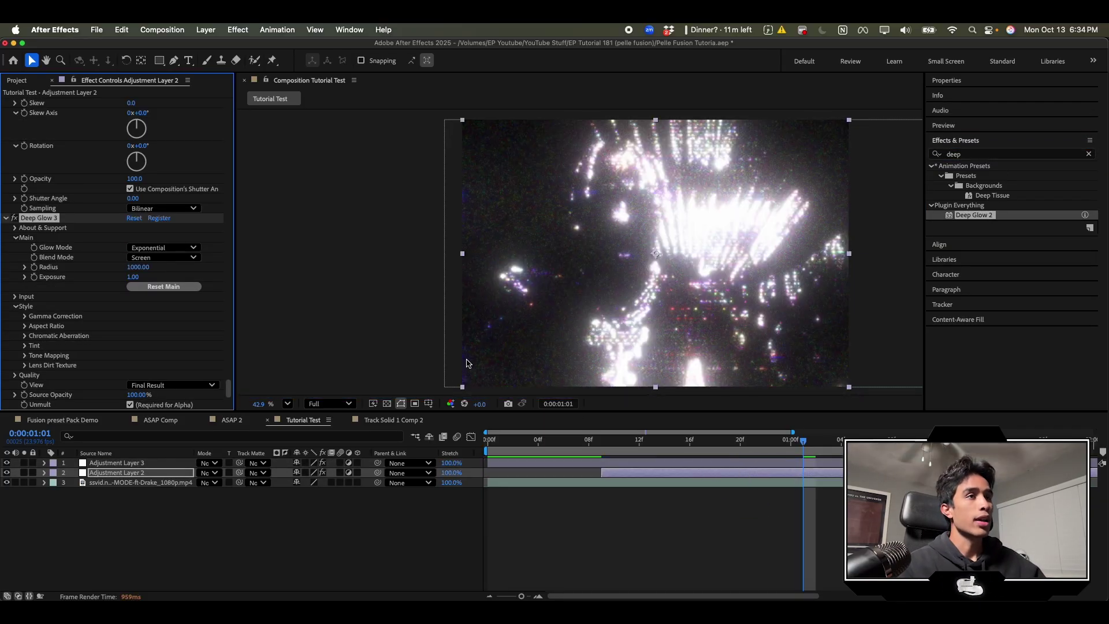
left_click_drag(805, 441, 793, 440)
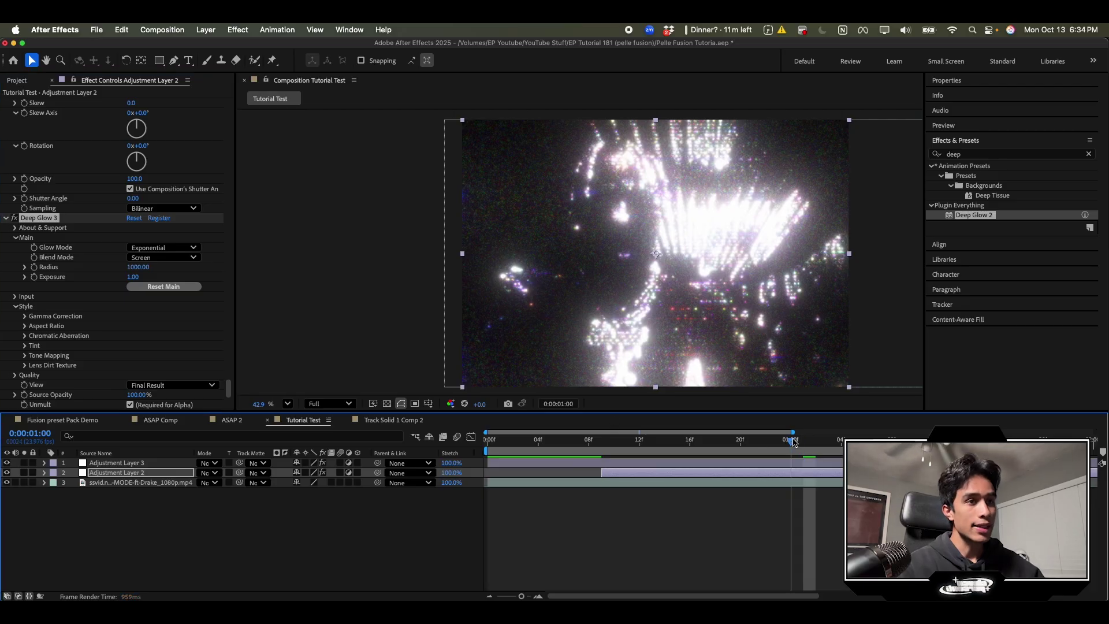